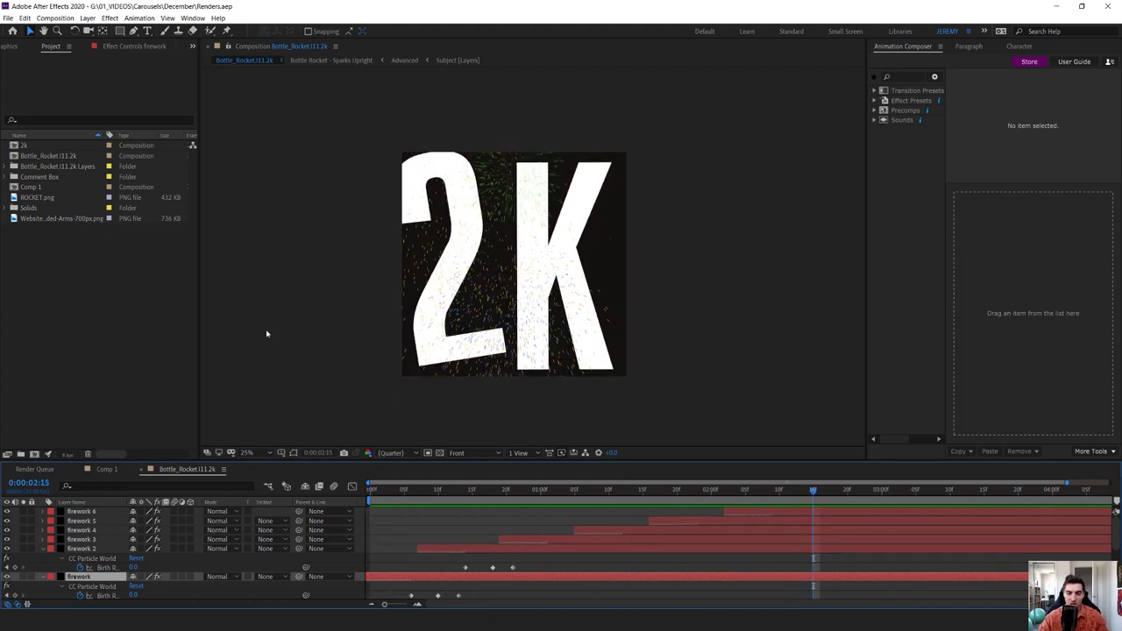
Step: Switch to the Comp 1 composition and make the timeline area taller
left_click(109, 470)
left_click_drag(408, 462, 416, 443)
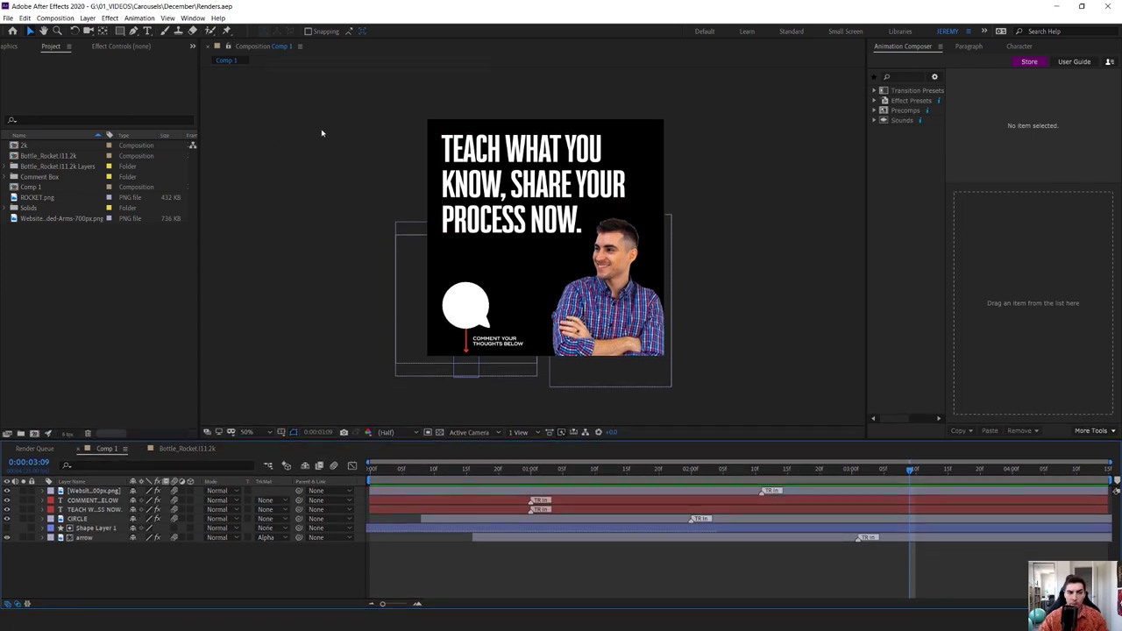
left_click(8, 18)
mouse_move(23, 32)
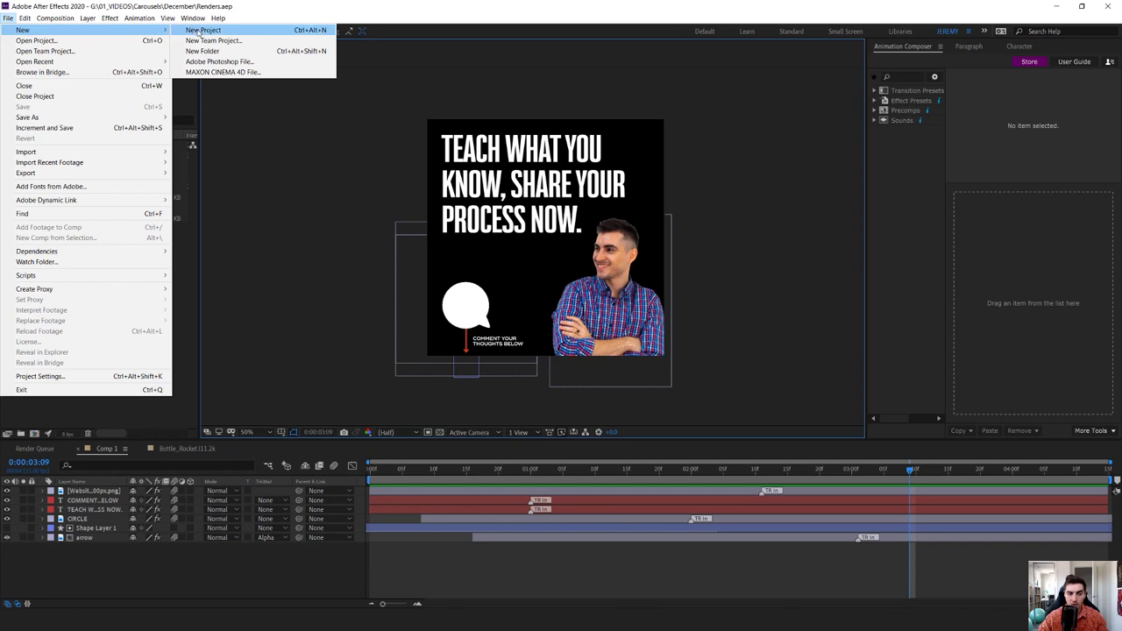
left_click(218, 184)
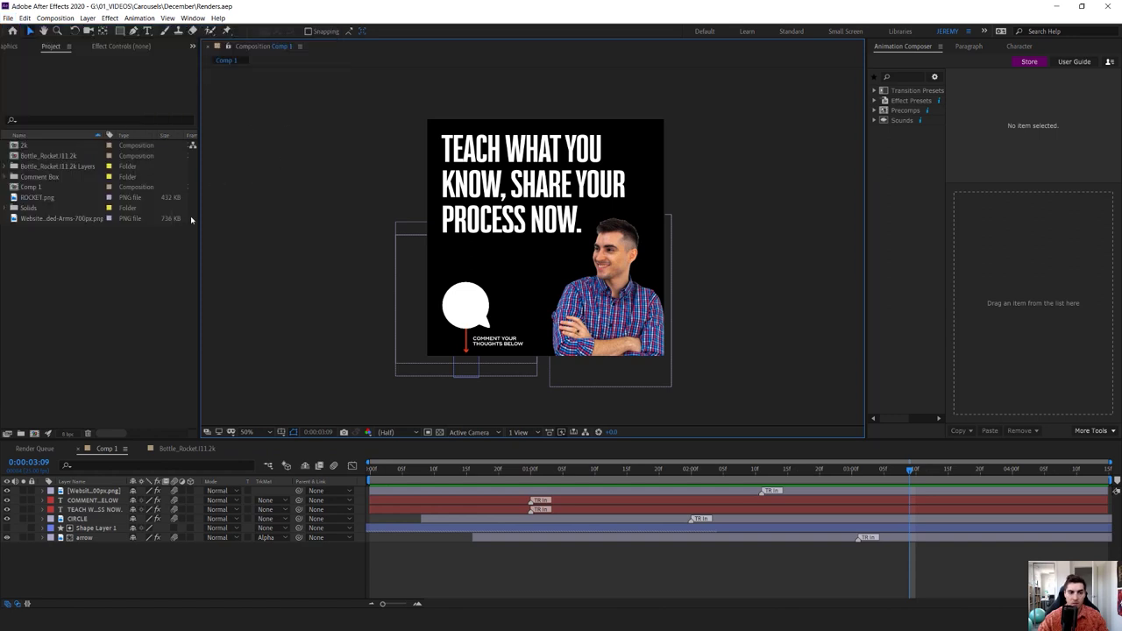
left_click(77, 283)
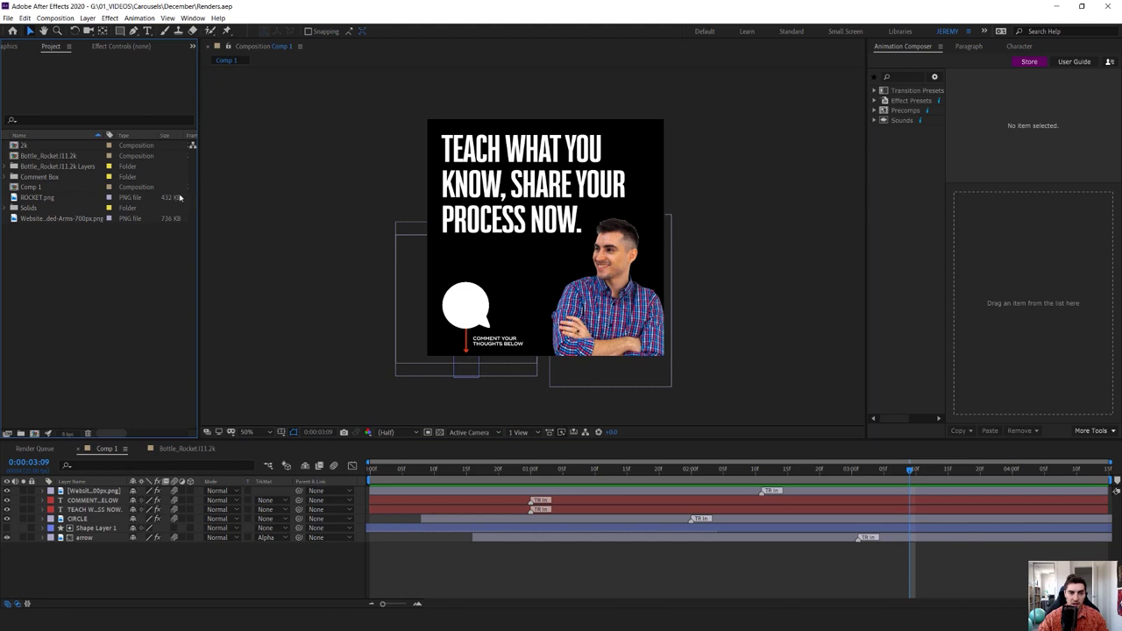
right_click(82, 275)
left_click(52, 255)
double_click(55, 48)
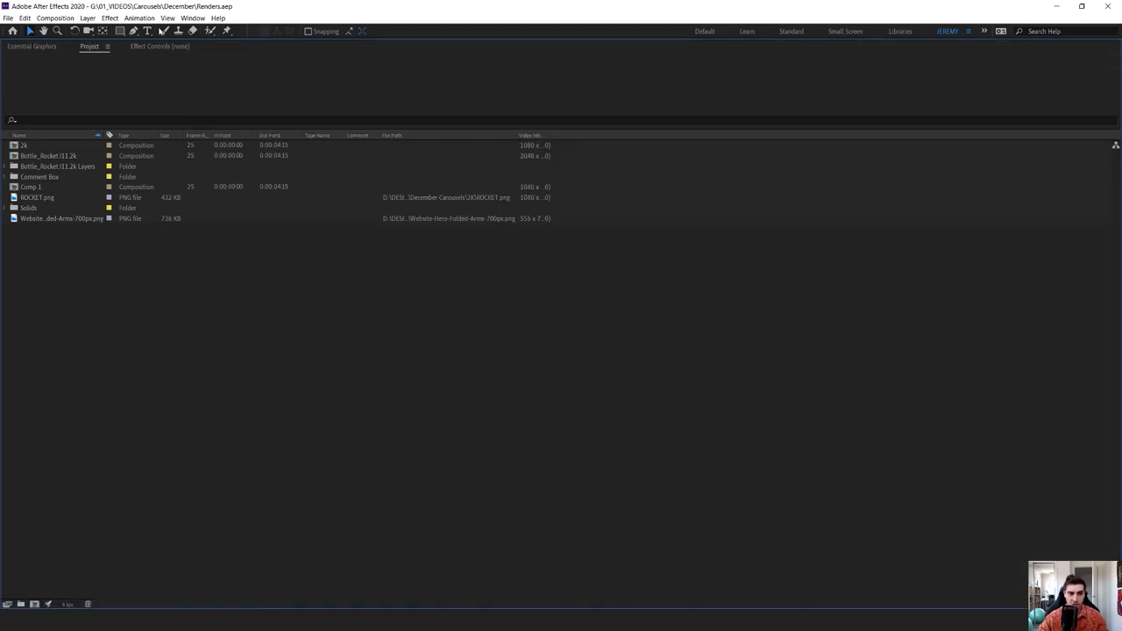
left_click(189, 19)
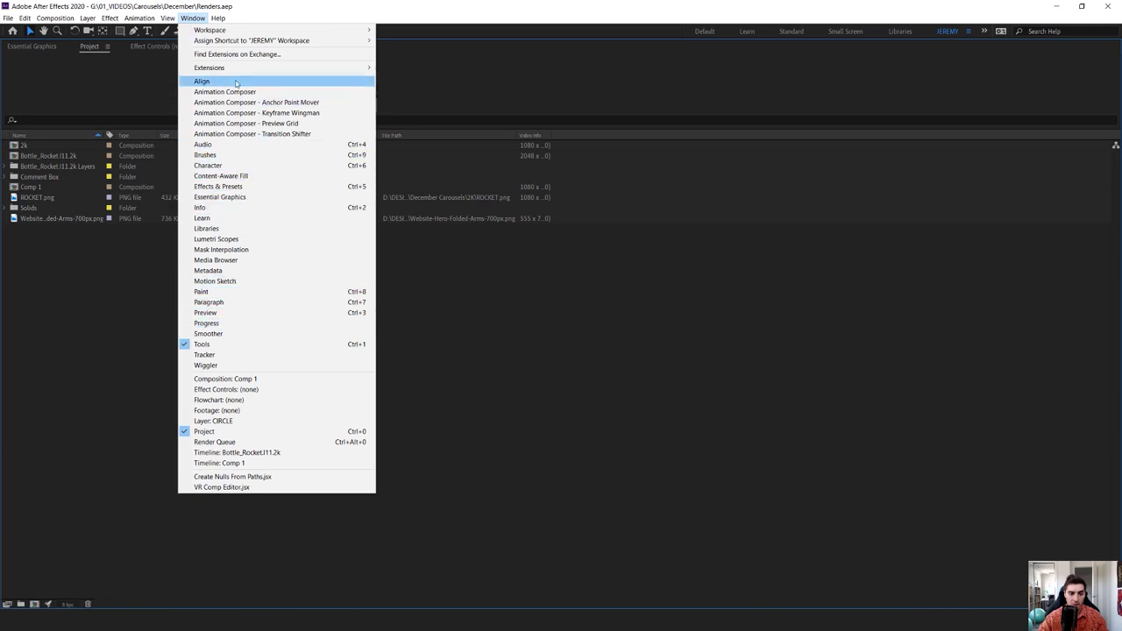
left_click(237, 430)
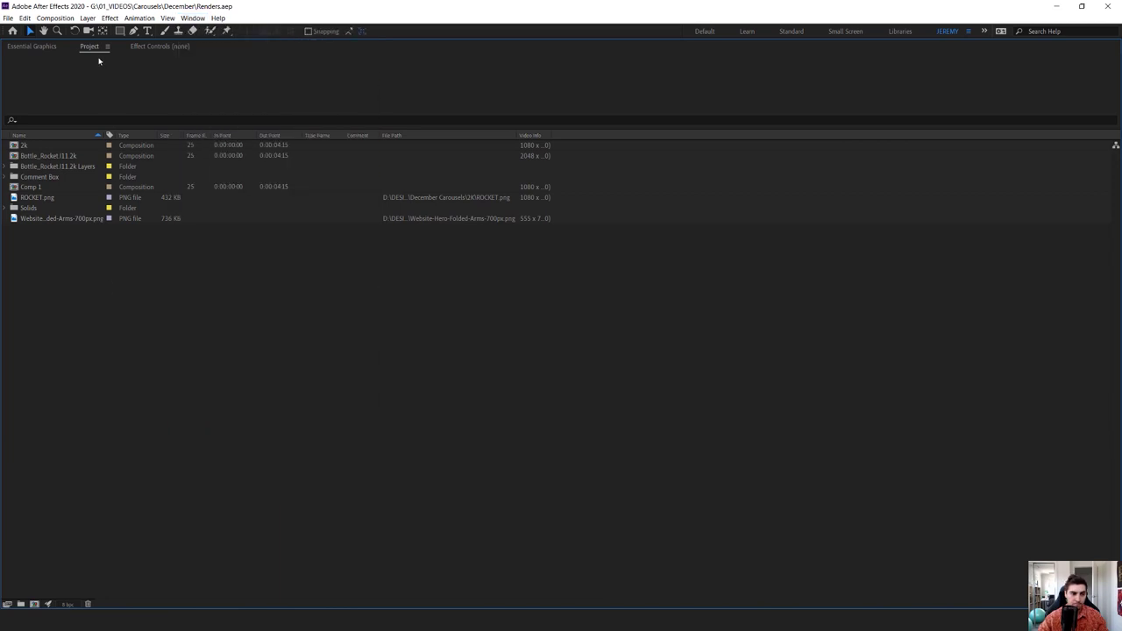
double_click(97, 52)
Step: Widen the Project panel and open the settings for a new composition
left_click_drag(199, 127, 363, 130)
mouse_move(54, 286)
left_mouse_down()
mouse_move(38, 144)
mouse_move(44, 279)
left_mouse_up()
right_click(74, 284)
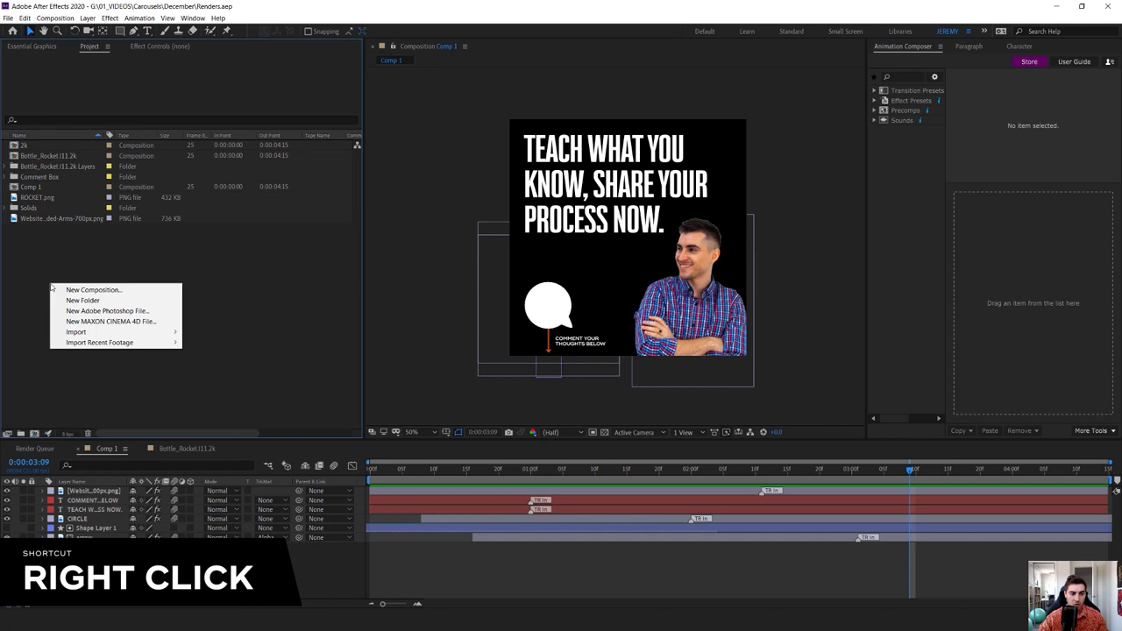
left_click(93, 290)
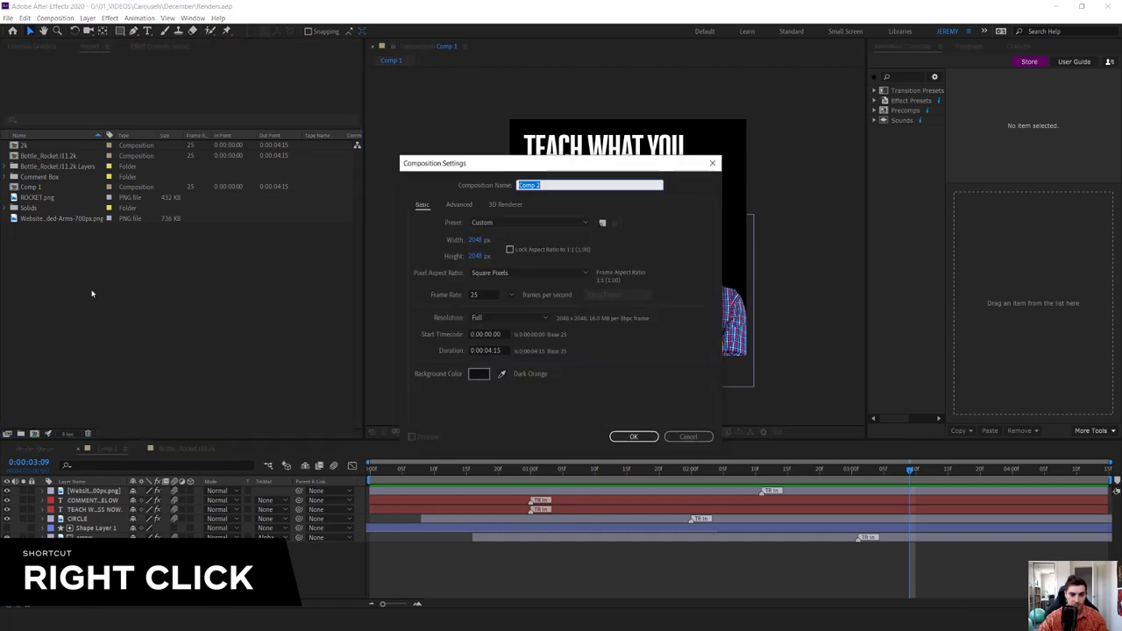
Step: Name the new composition INSTAGRAM TUTORIAL
left_click_drag(547, 171, 513, 174)
left_click(538, 172)
left_click(569, 167)
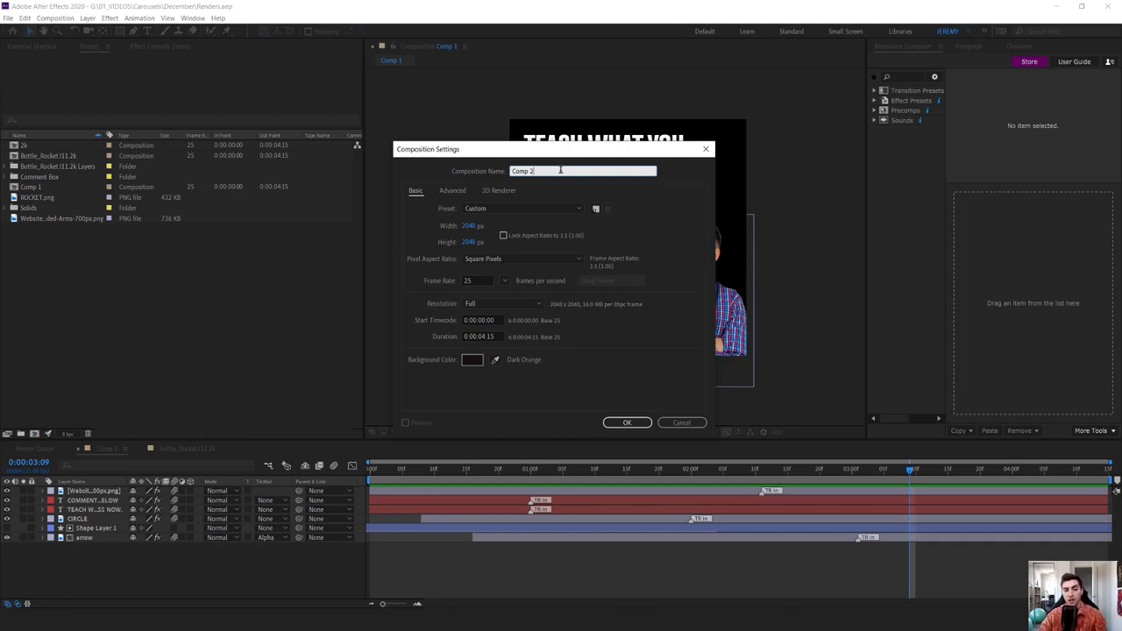
left_click_drag(546, 158, 592, 153)
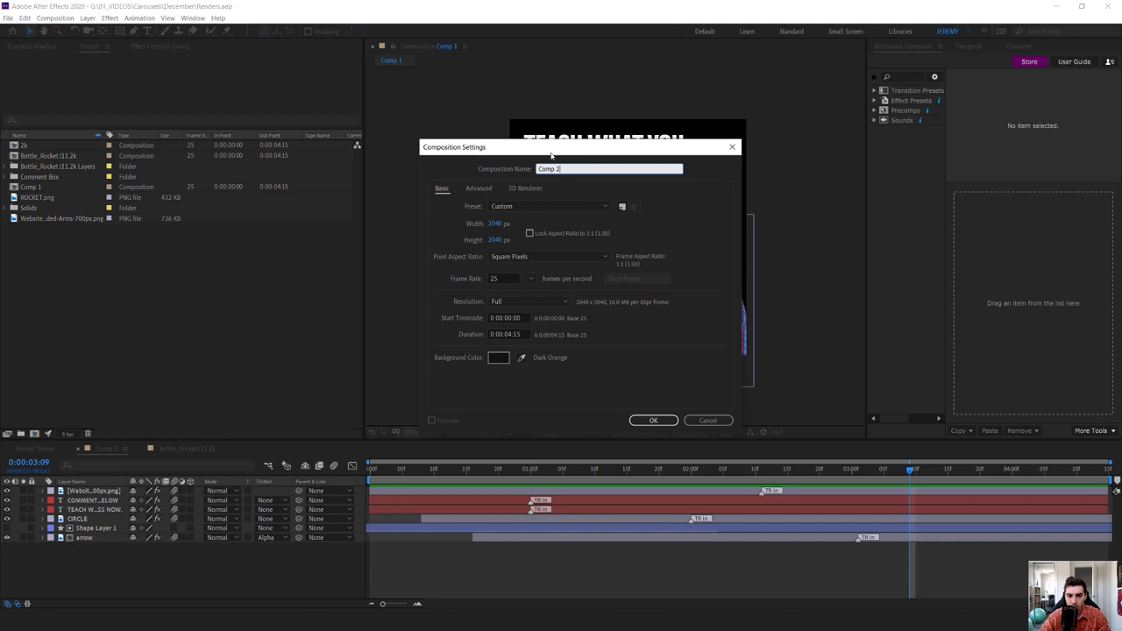
key("BackSpace")
key("BackSpace")
key("BackSpace")
key("BackSpace")
key("BackSpace")
key("BackSpace")
type("INSTAGRAM TUTORIAL")
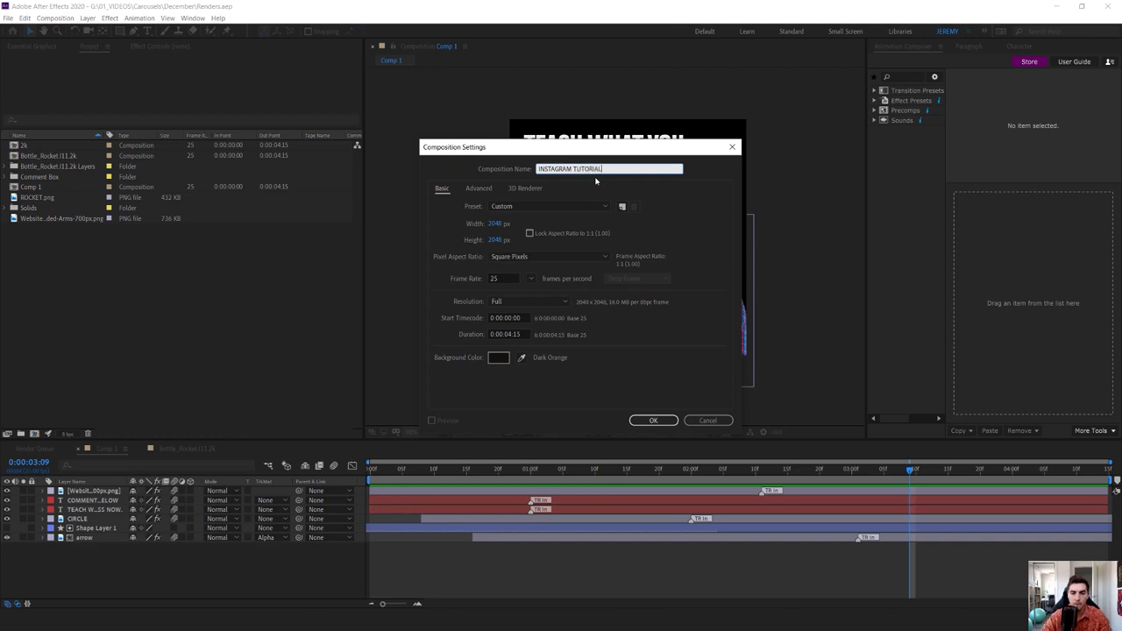
Step: Set the new composition's size to 1080 x 1080 px with a Square Pixels aspect ratio
left_click(499, 223)
type("1080")
key("Tab")
type("1080")
left_click(548, 257)
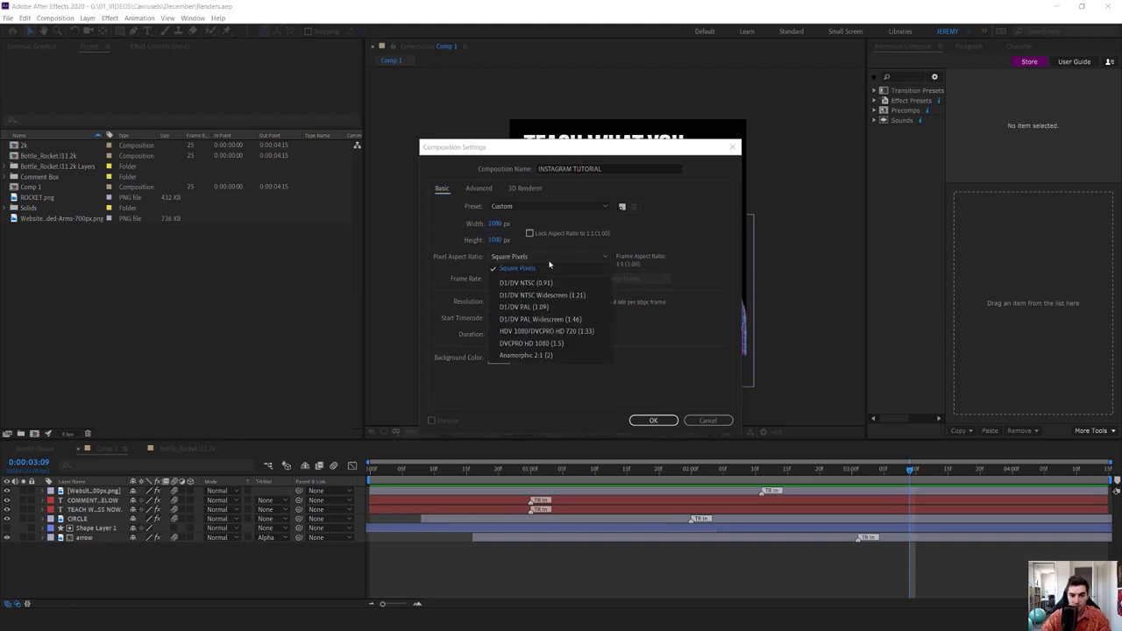
left_click(549, 266)
Step: Use a frame rate of 25 frames per second and set the composition's duration to 0:00:04:00
left_click_drag(506, 277, 483, 281)
double_click(501, 278)
left_click(680, 229)
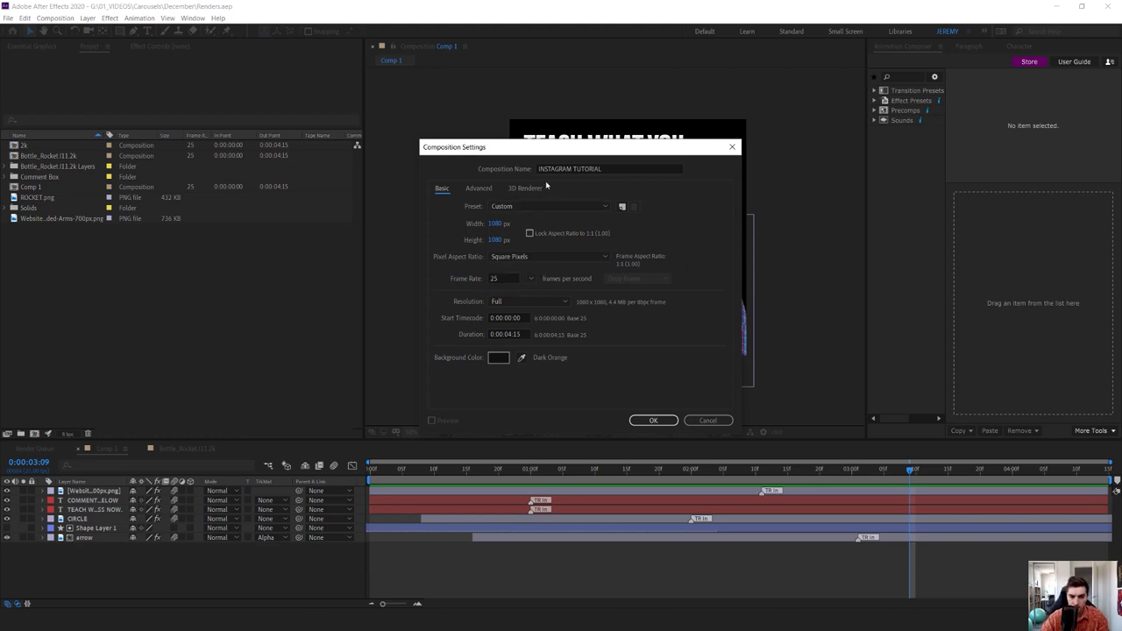
left_click(498, 278)
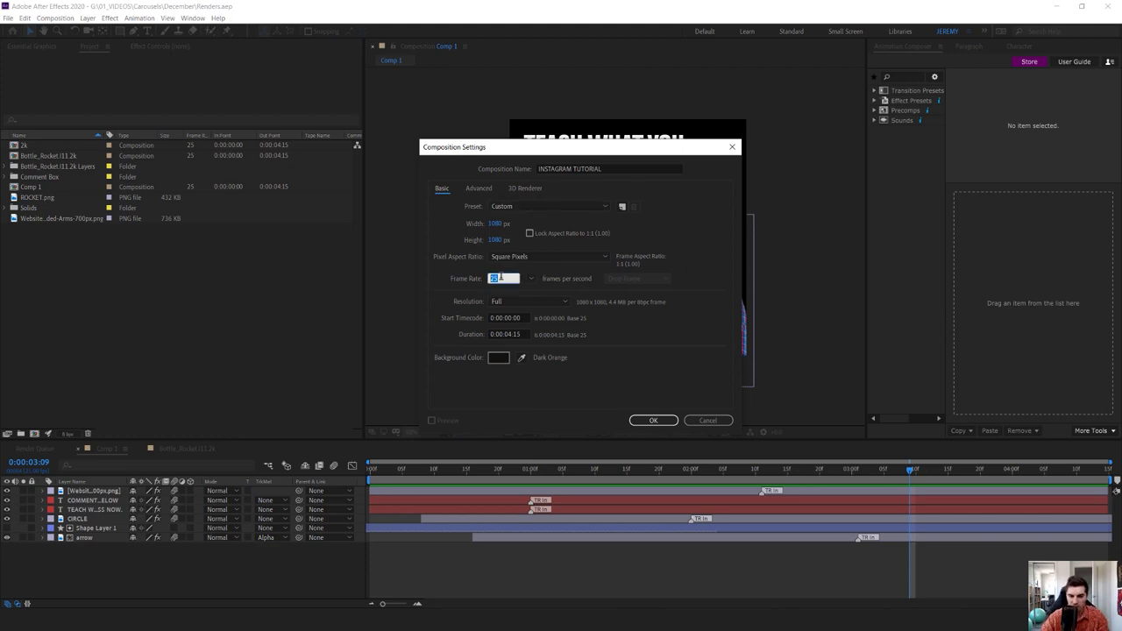
left_click(674, 228)
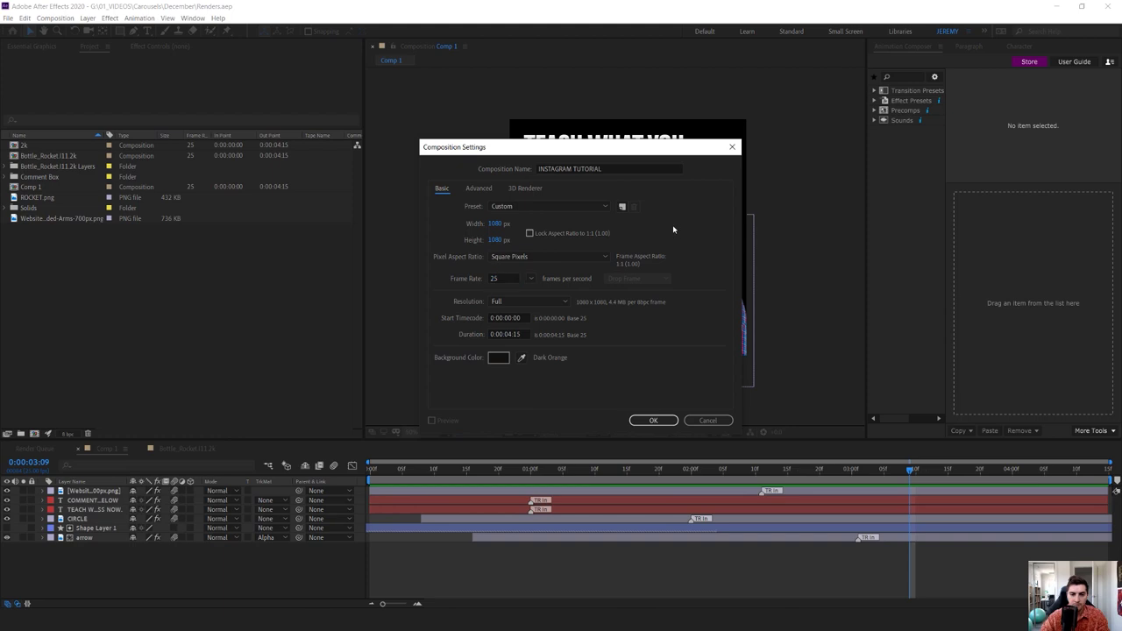
left_click(508, 334)
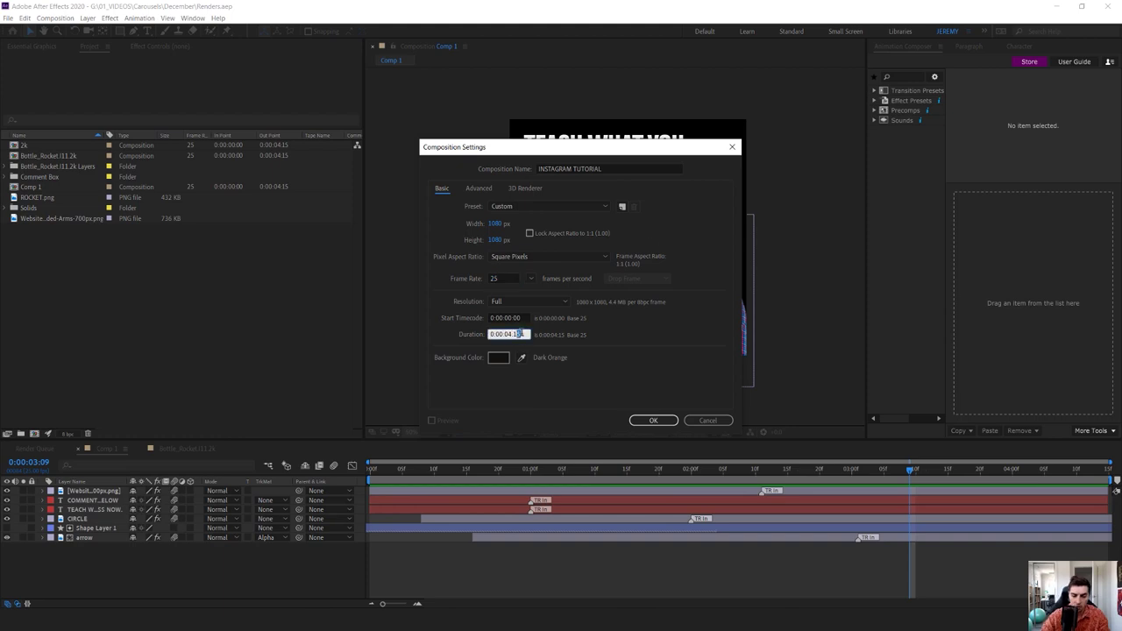
type("400")
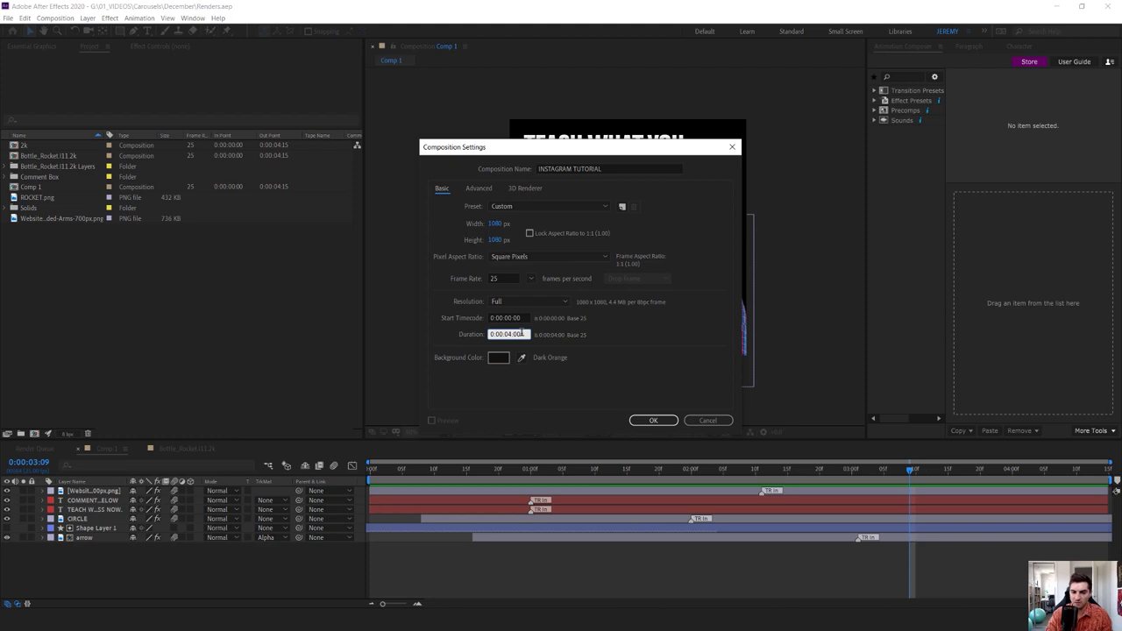
left_click(640, 322)
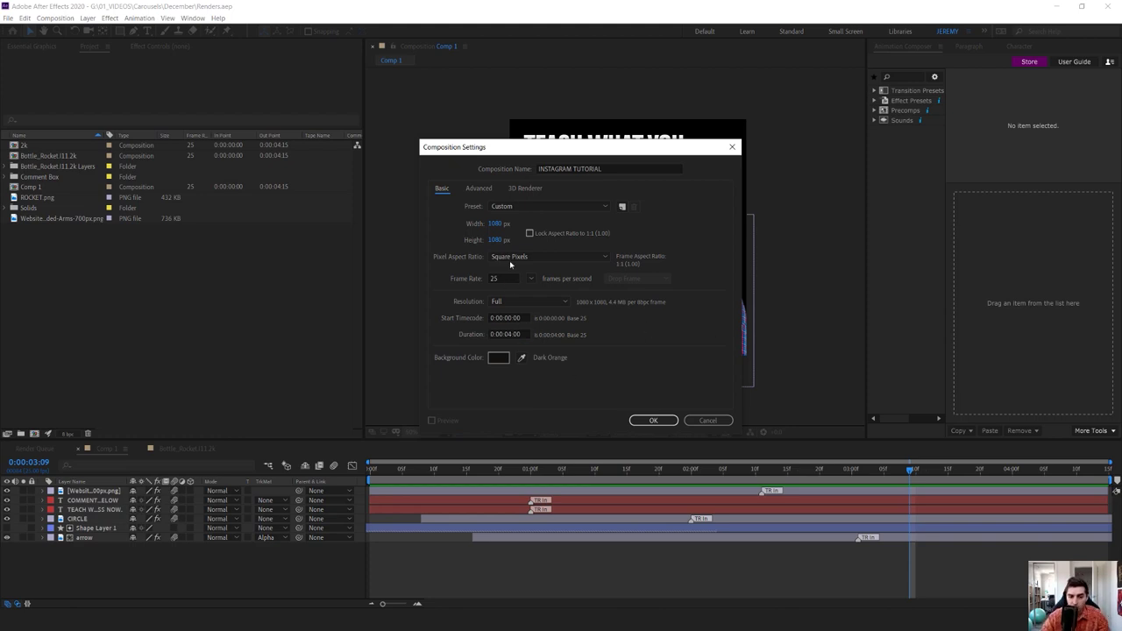
Step: Create the composition with these settings and re-enable refreshing of its preview
left_click(646, 420)
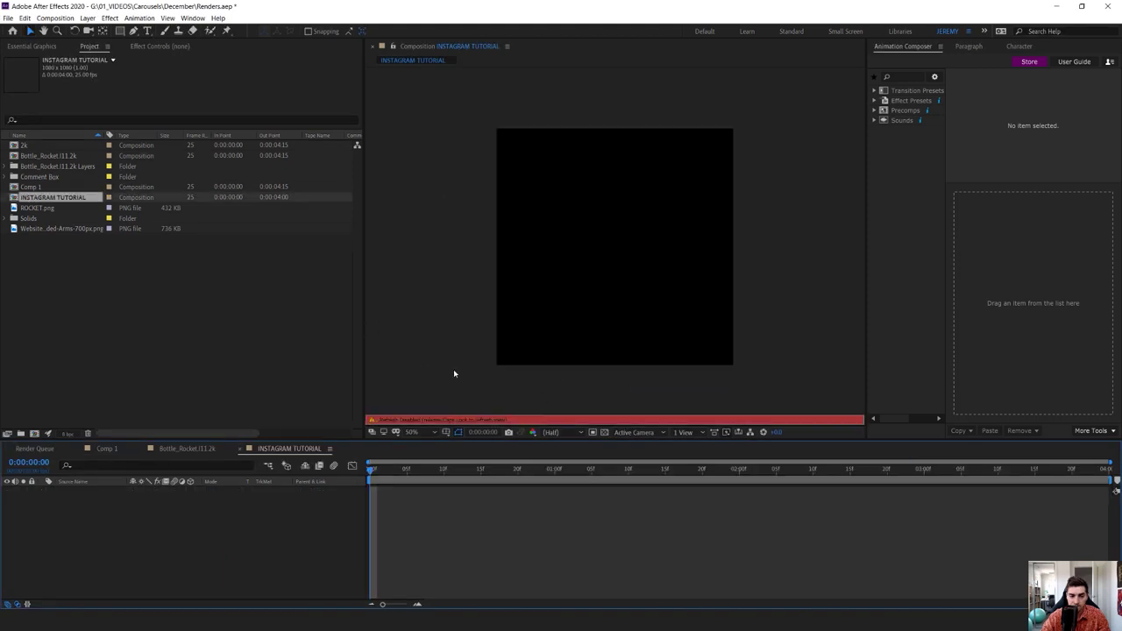
key("Caps_Lock")
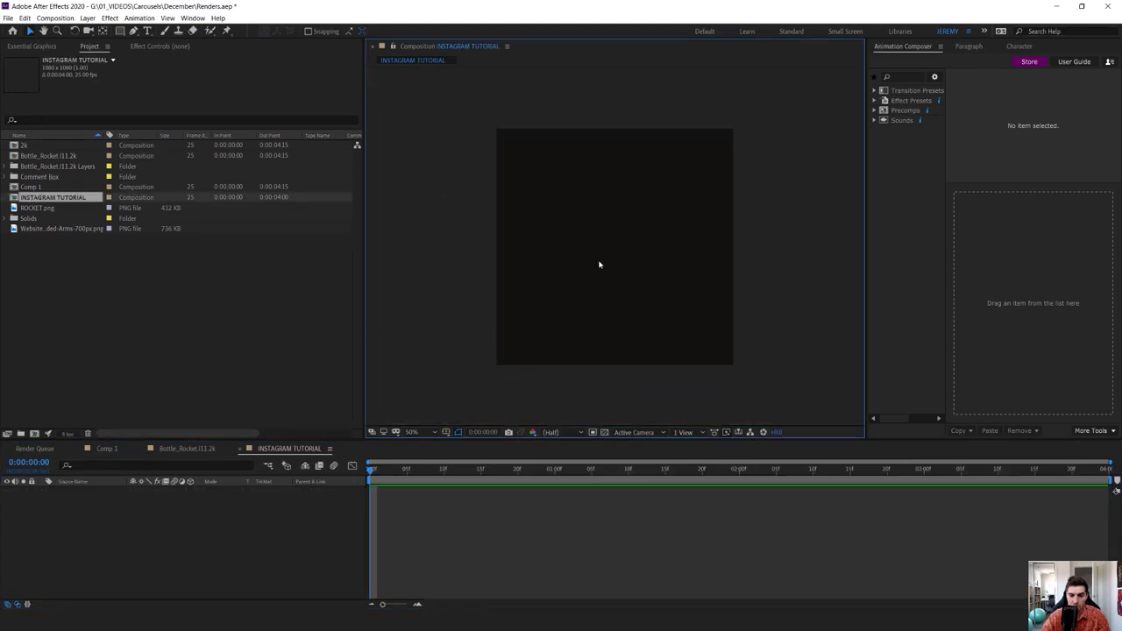
left_click_drag(710, 250, 701, 246)
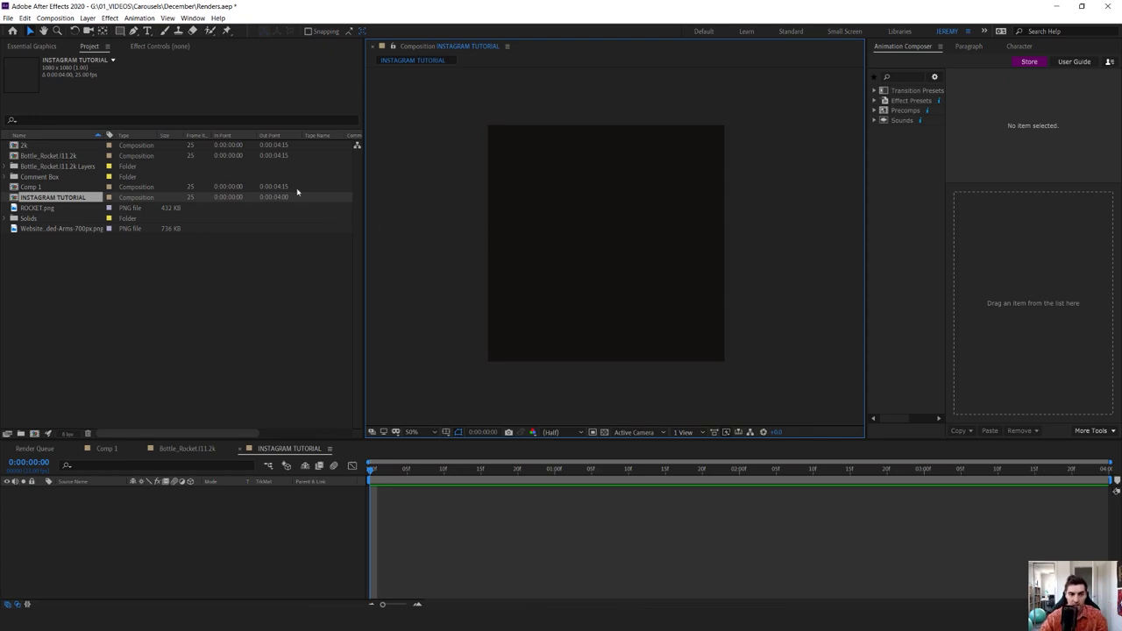
Step: Open the composition settings of INSTAGRAM TUTORIAL and move the dialog clear of the canvas
left_click(63, 22)
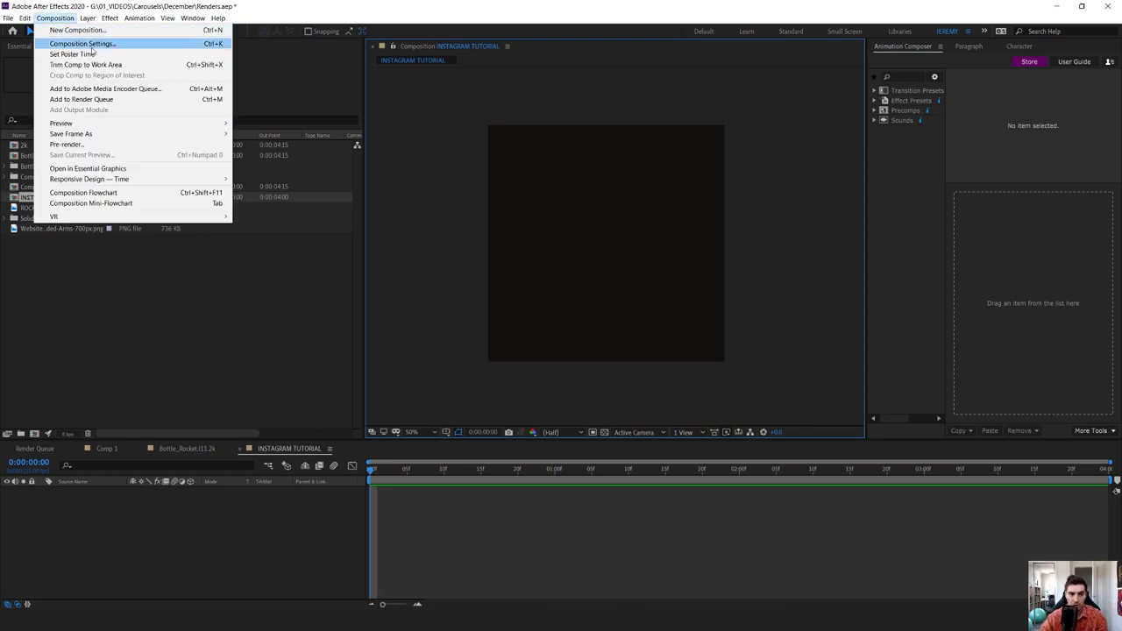
left_click(197, 48)
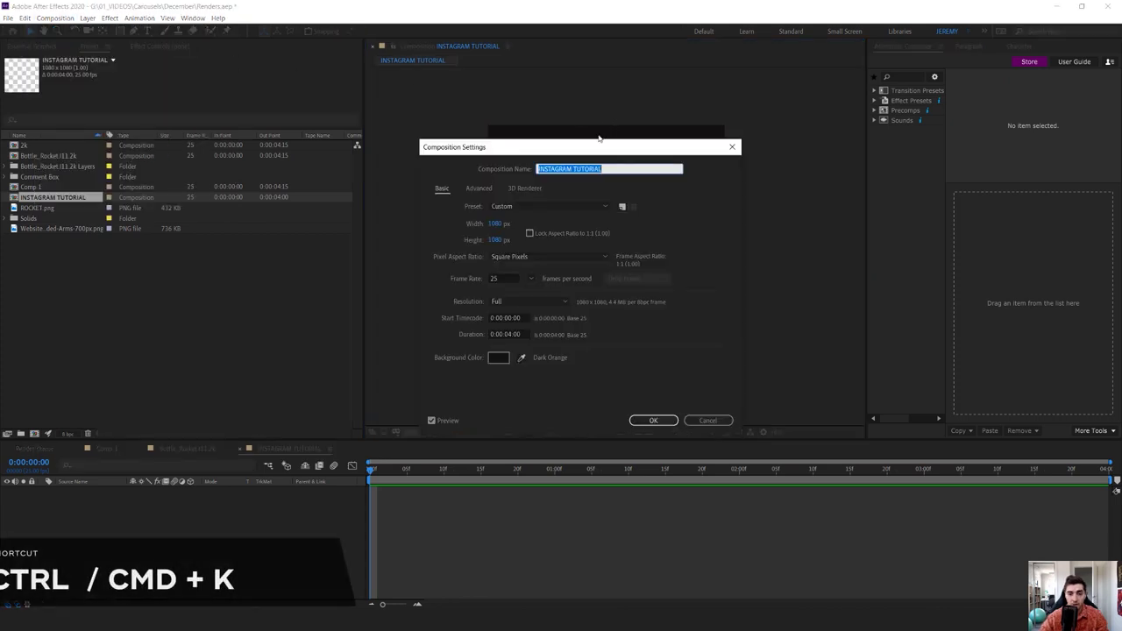
left_click(735, 342)
left_click(755, 242)
left_click_drag(737, 134, 696, 132)
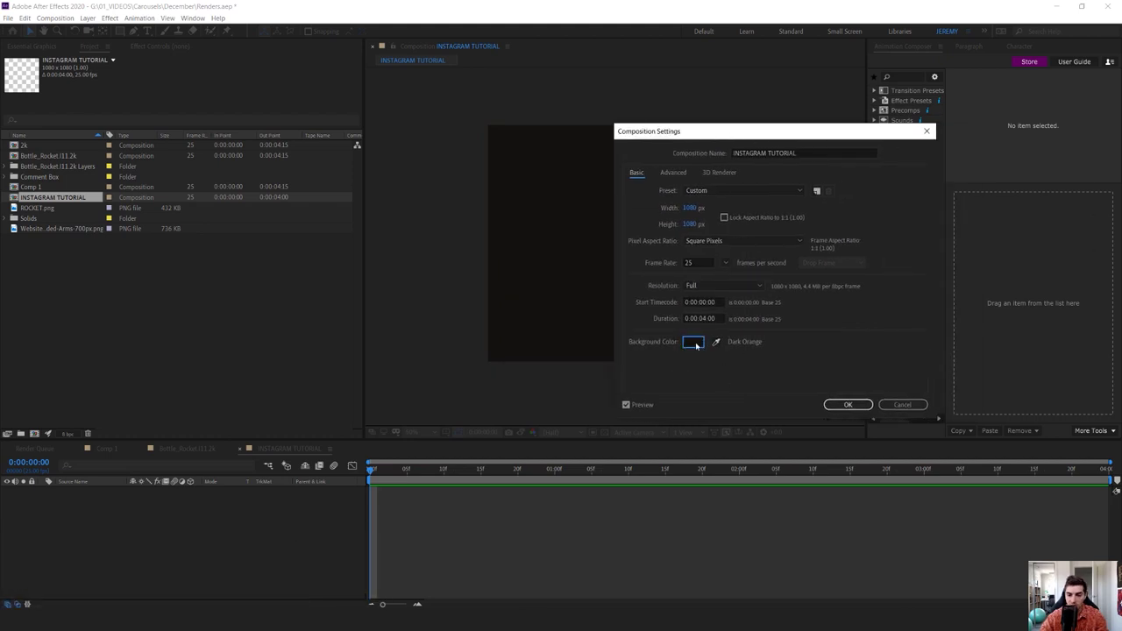
Step: Try orange shades as the composition's background color and cancel the composition settings
left_click(693, 343)
left_click_drag(698, 224, 503, 213)
left_click(452, 236)
left_click_drag(412, 254, 433, 327)
left_click_drag(538, 214, 367, 198)
left_click_drag(338, 345, 337, 325)
left_click_drag(308, 247, 307, 227)
left_click_drag(339, 346, 355, 353)
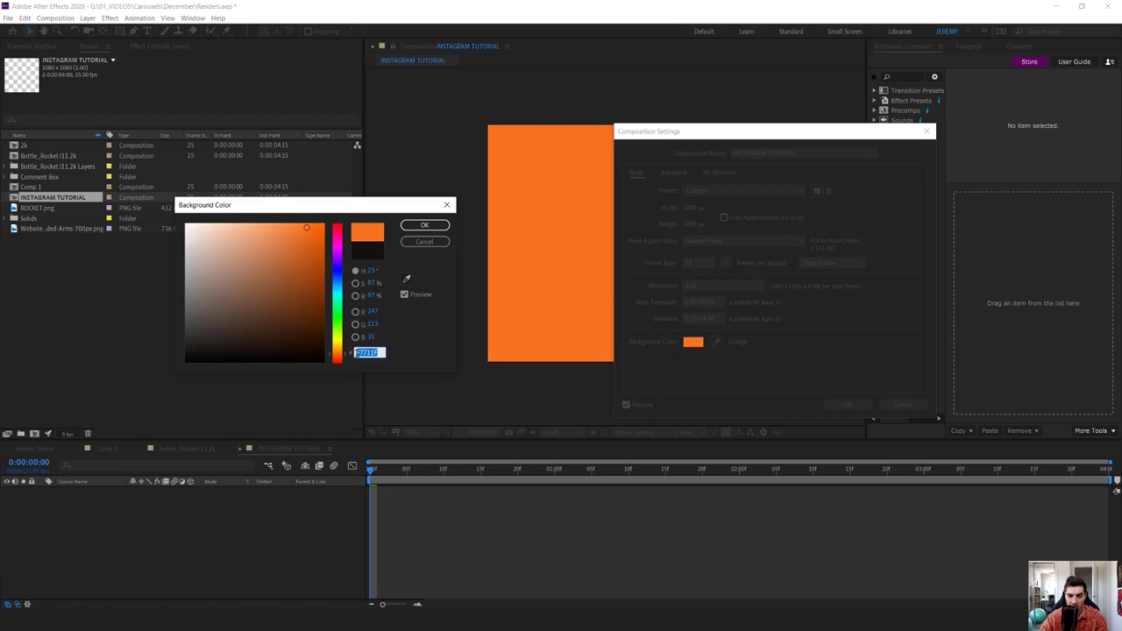
type("E06A21")
key("Tab")
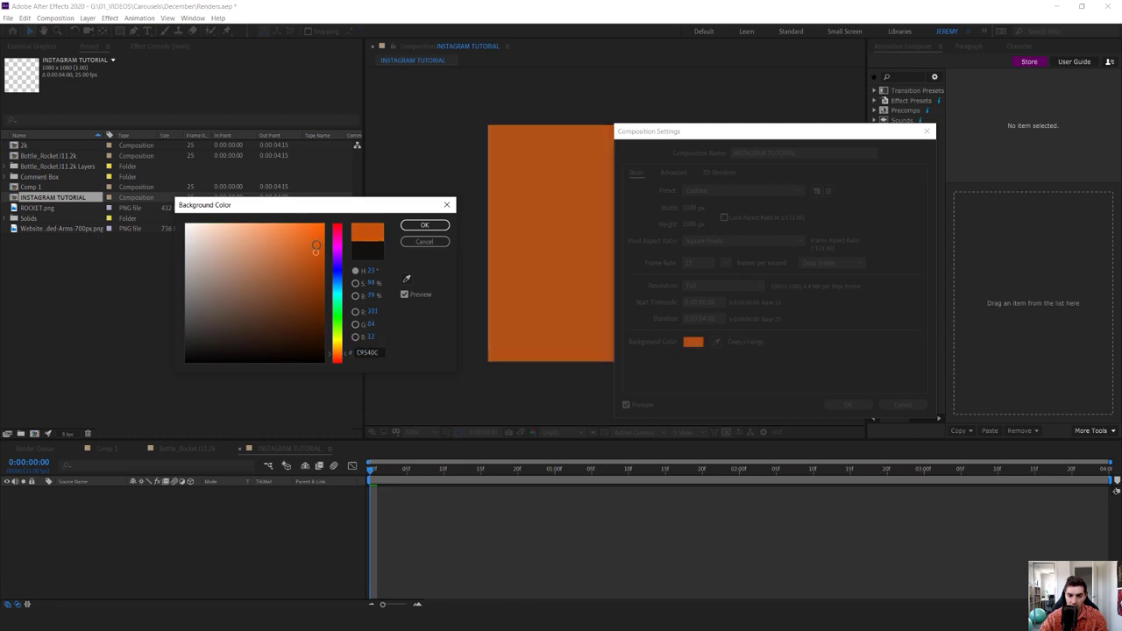
mouse_move(261, 247)
left_mouse_down()
mouse_move(250, 251)
mouse_move(304, 253)
left_mouse_up()
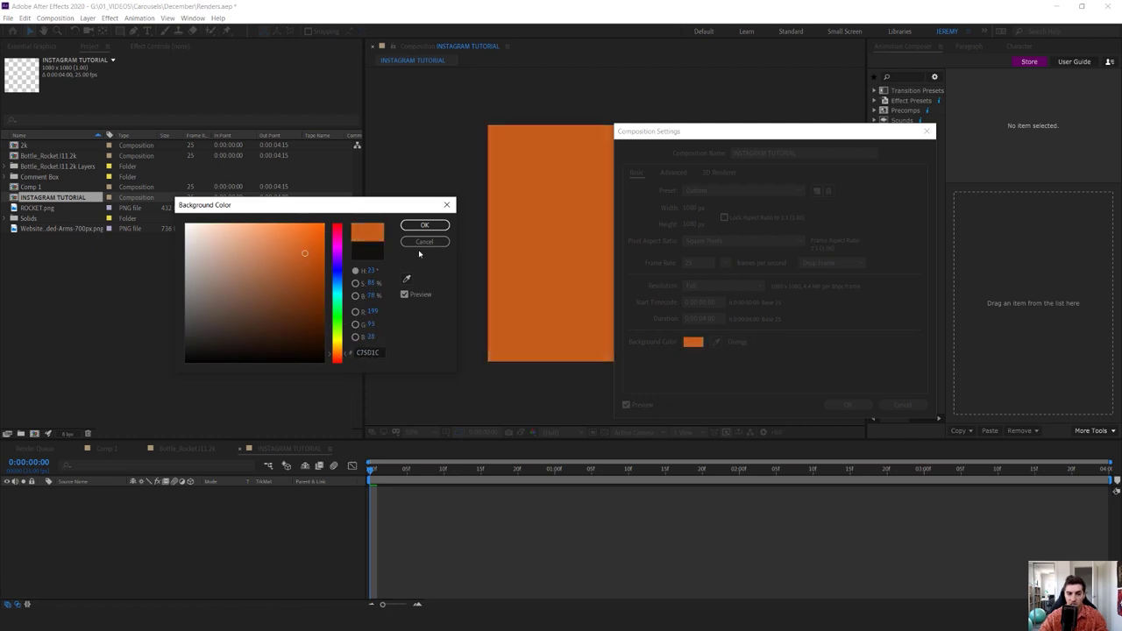
left_click(425, 242)
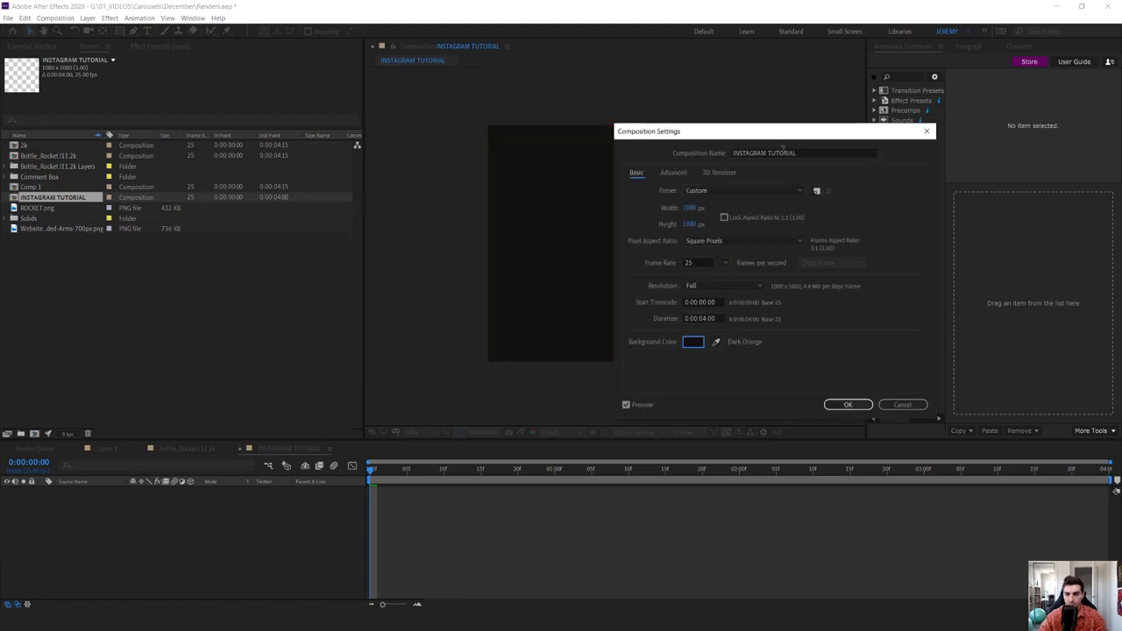
left_click(901, 405)
Step: Narrow the Project panel to give the composition viewer more room
left_click_drag(673, 205, 676, 200)
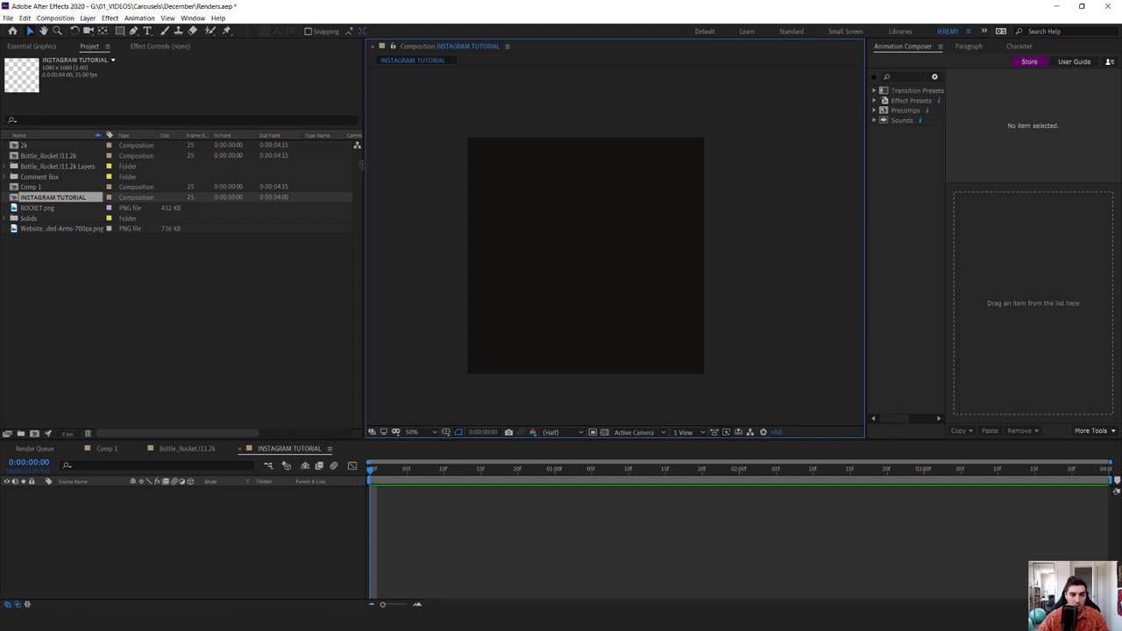
left_click_drag(363, 164, 209, 173)
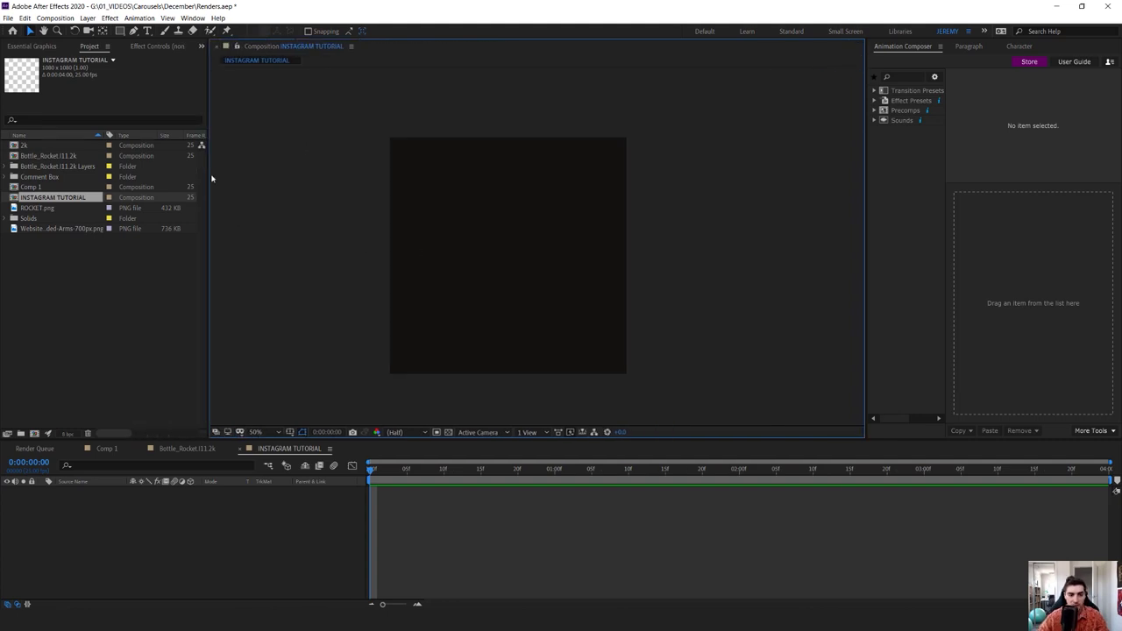
left_click_drag(207, 173, 211, 174)
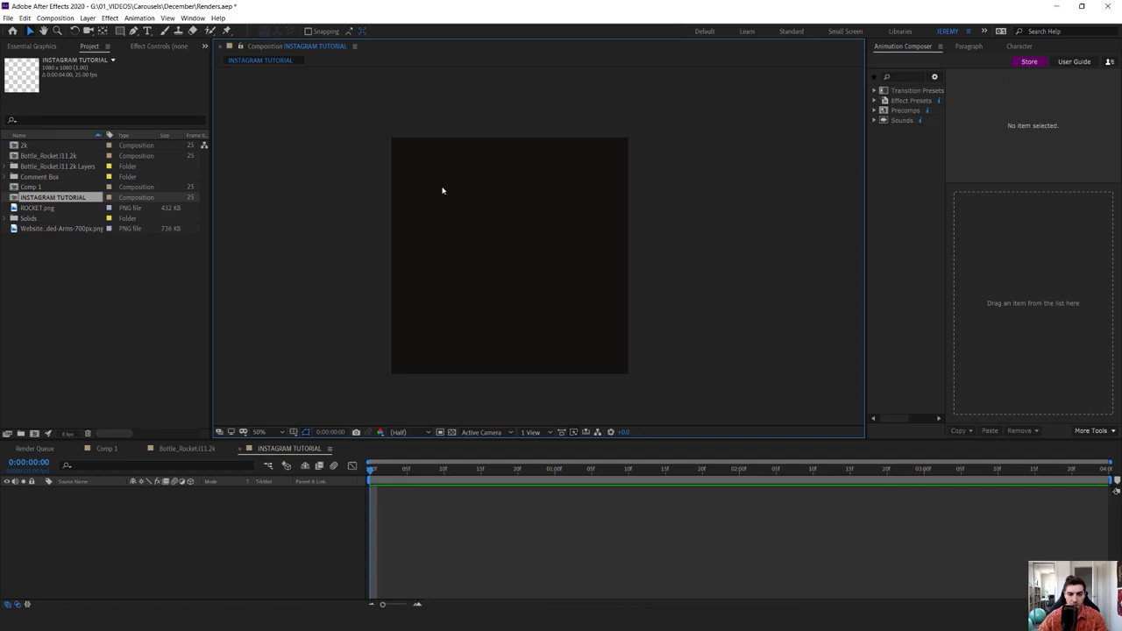
Step: Start a text layer near the upper-left corner of the canvas with the first line "WANT TO GROW WITH"
left_click(147, 32)
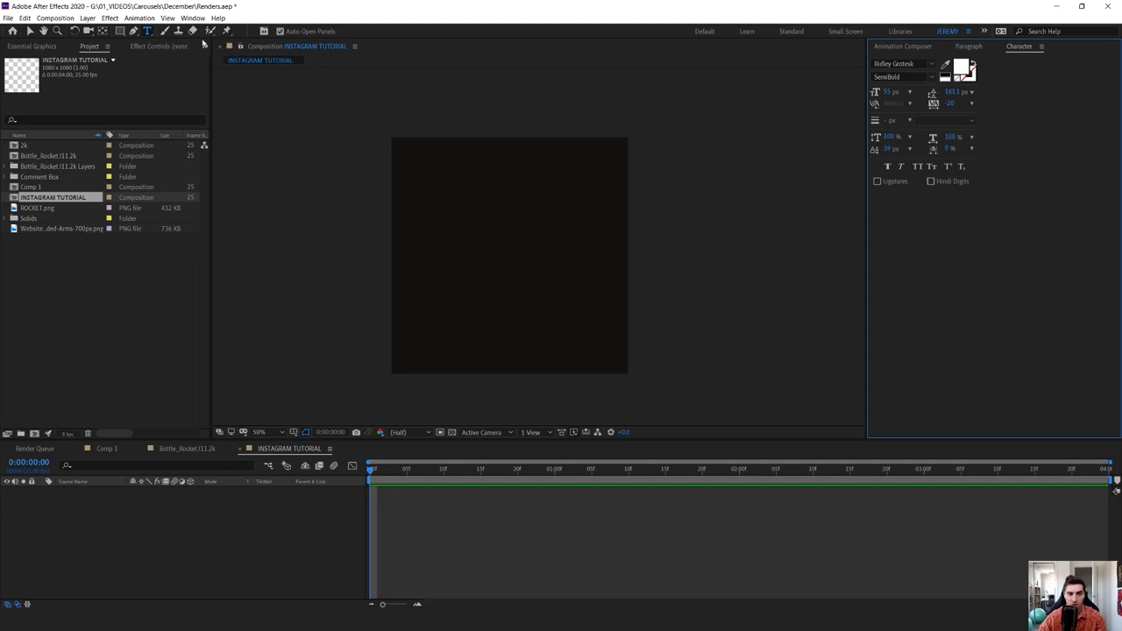
left_click(427, 182)
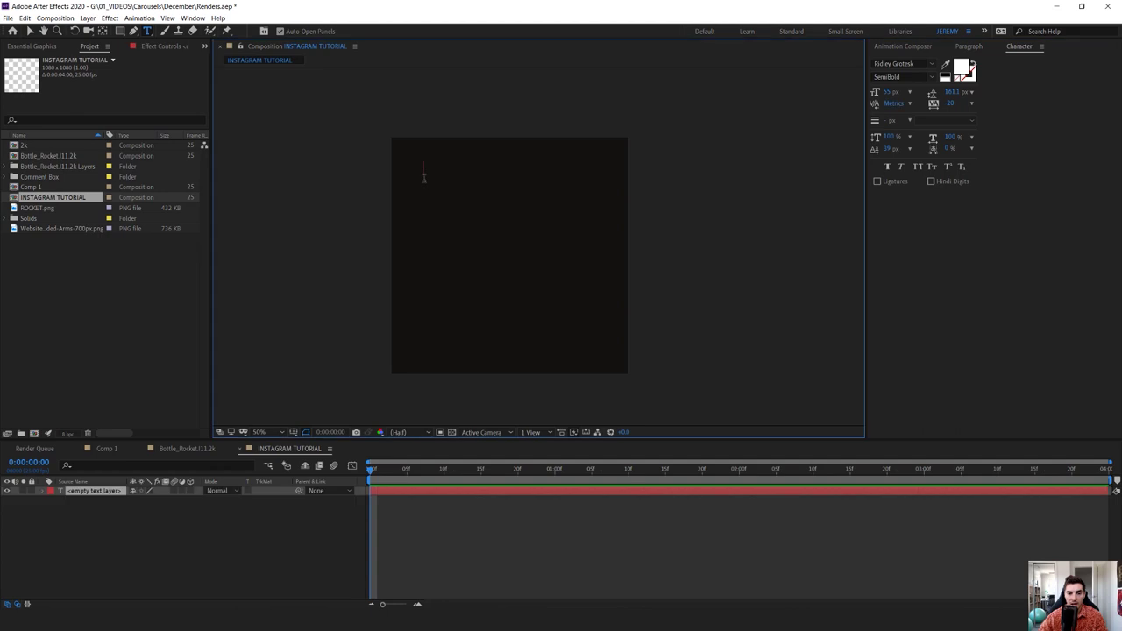
type("C")
key("BackSpace")
type("L")
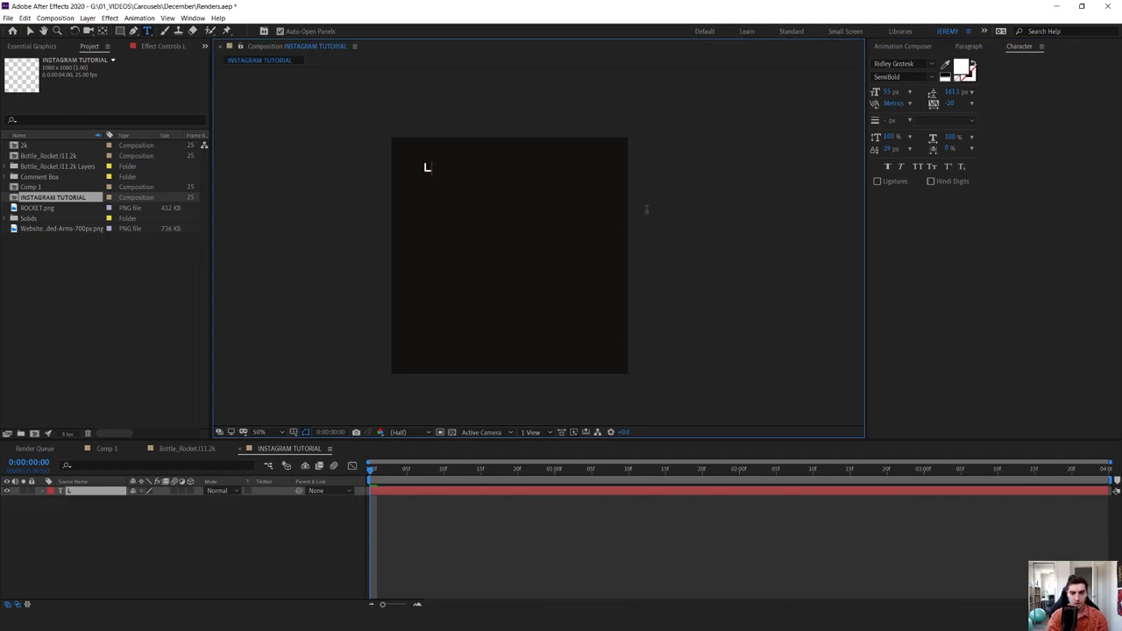
key("BackSpace")
type("GROW")
key("BackSpace")
key("BackSpace")
key("BackSpace")
key("BackSpace")
type("WANT TO GROW WITH")
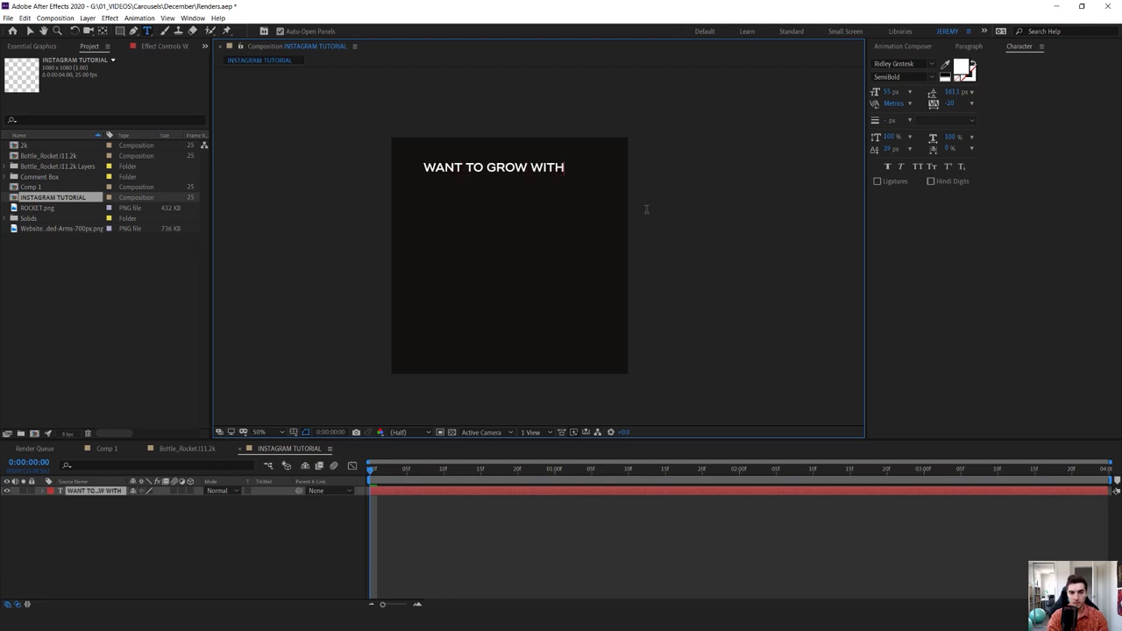
Step: Add the lines "INSTAGRAM?" and "COMMENT BELOW" beneath the first line of the text layer
key("Return")
type("INSTAGRAM?")
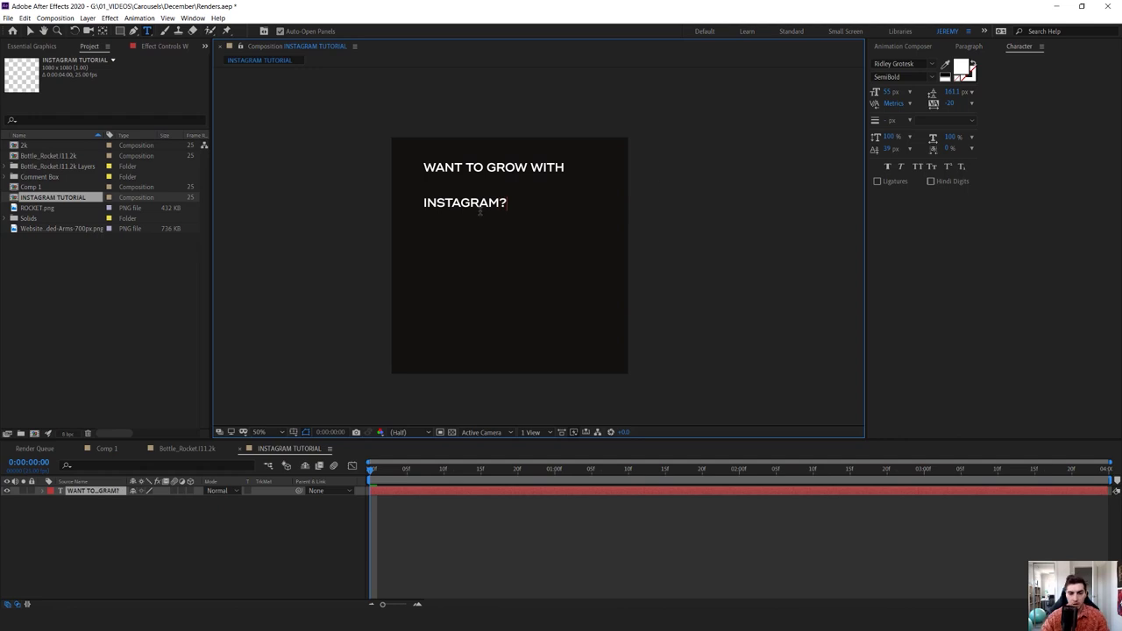
type("COM")
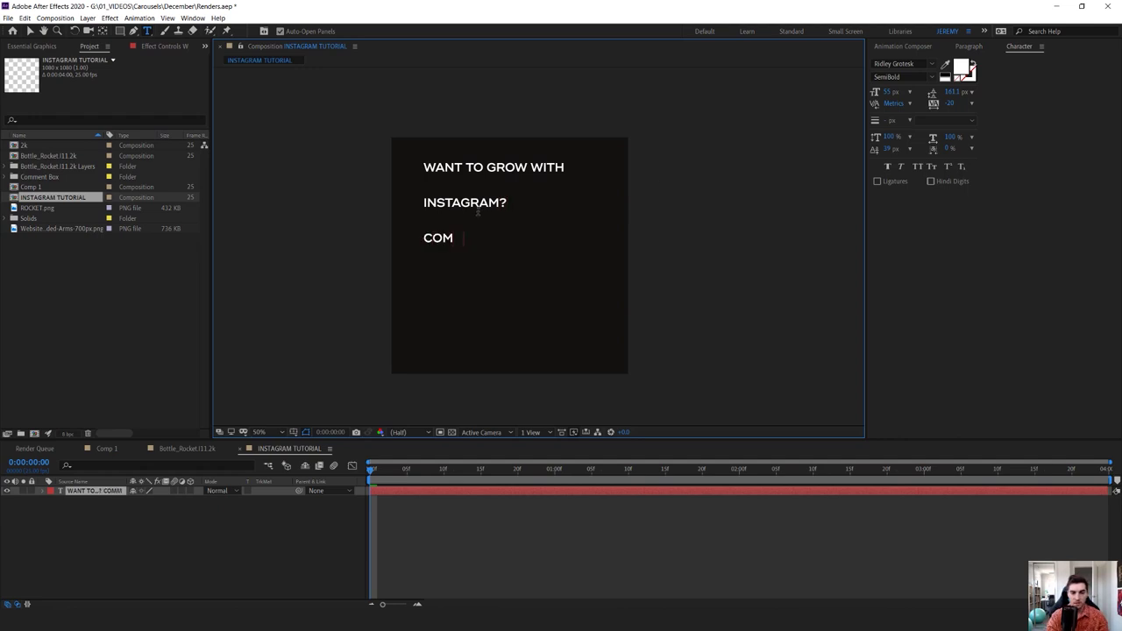
type("MENT BELOW")
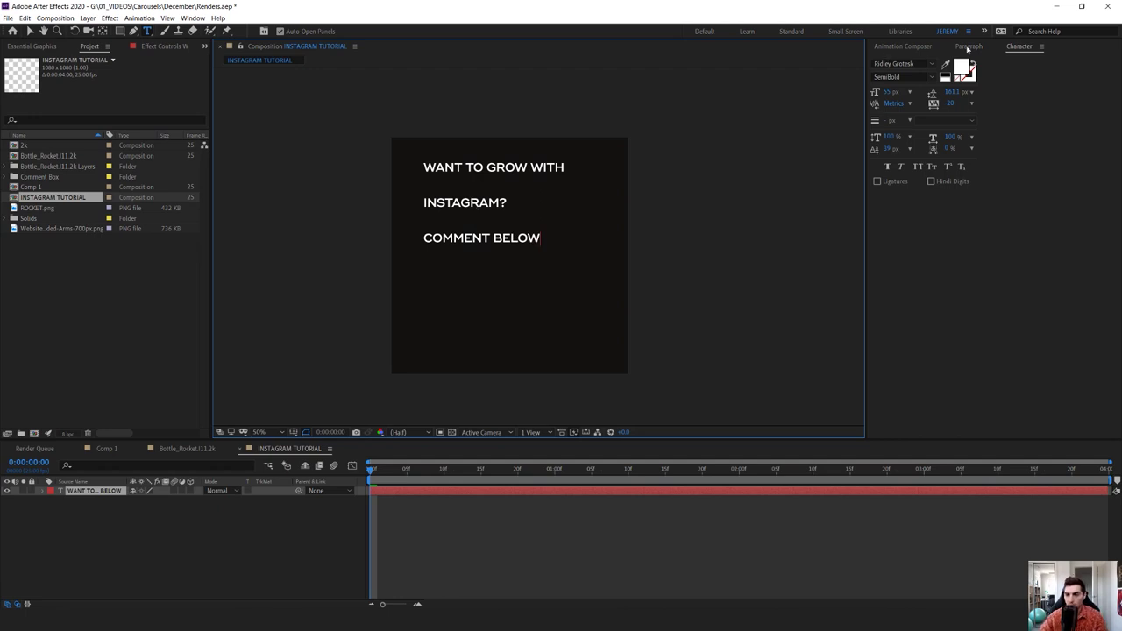
Step: Put the Character panel first in its group and set all three lines of text in Bw Stretch Black
left_click_drag(1030, 50, 890, 56)
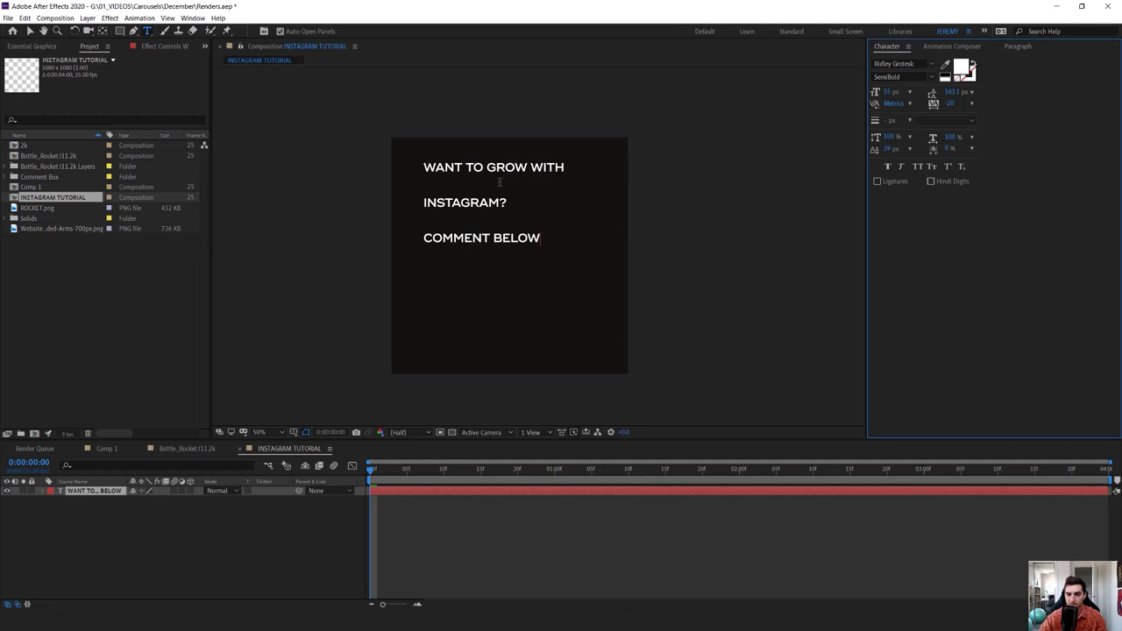
double_click(473, 173)
left_click(445, 169)
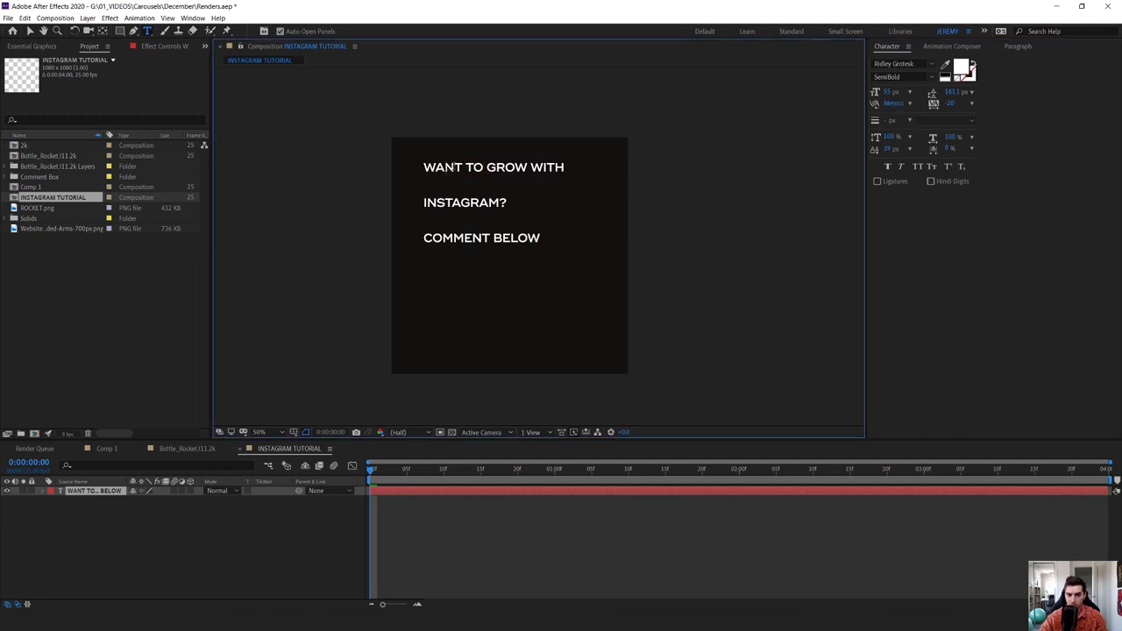
key("ctrl+a")
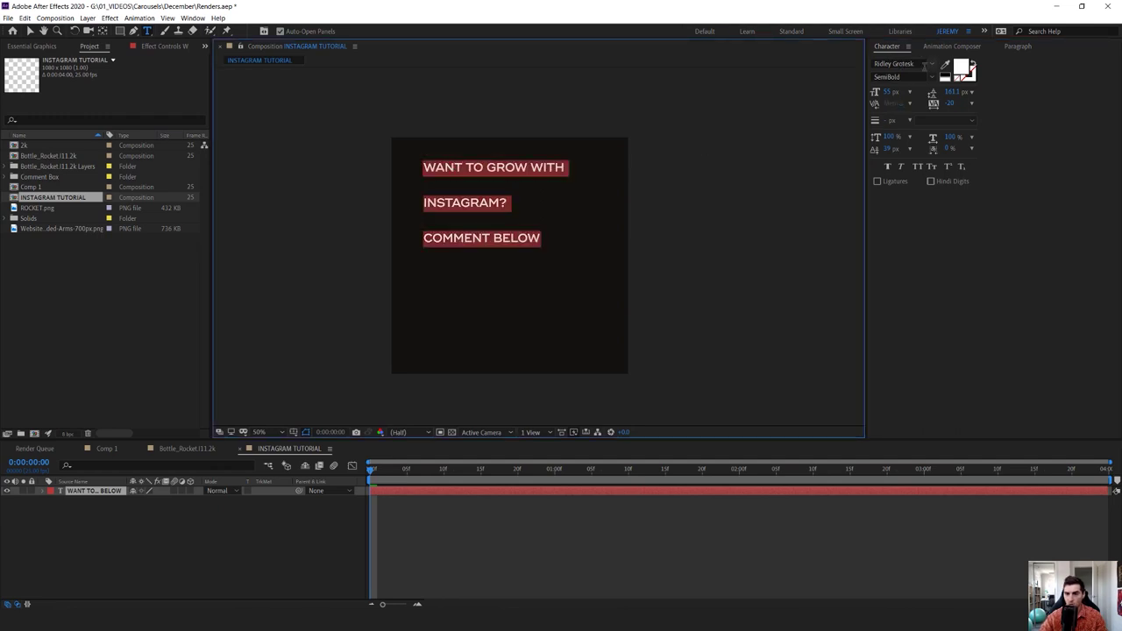
left_click(913, 64)
type("BW")
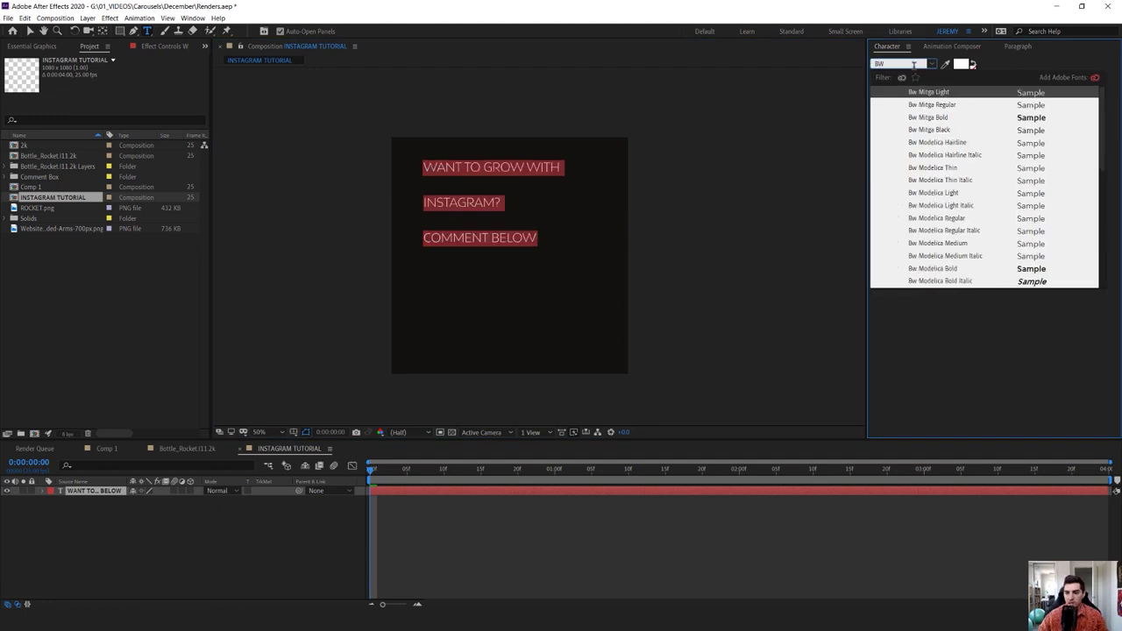
type(" STR")
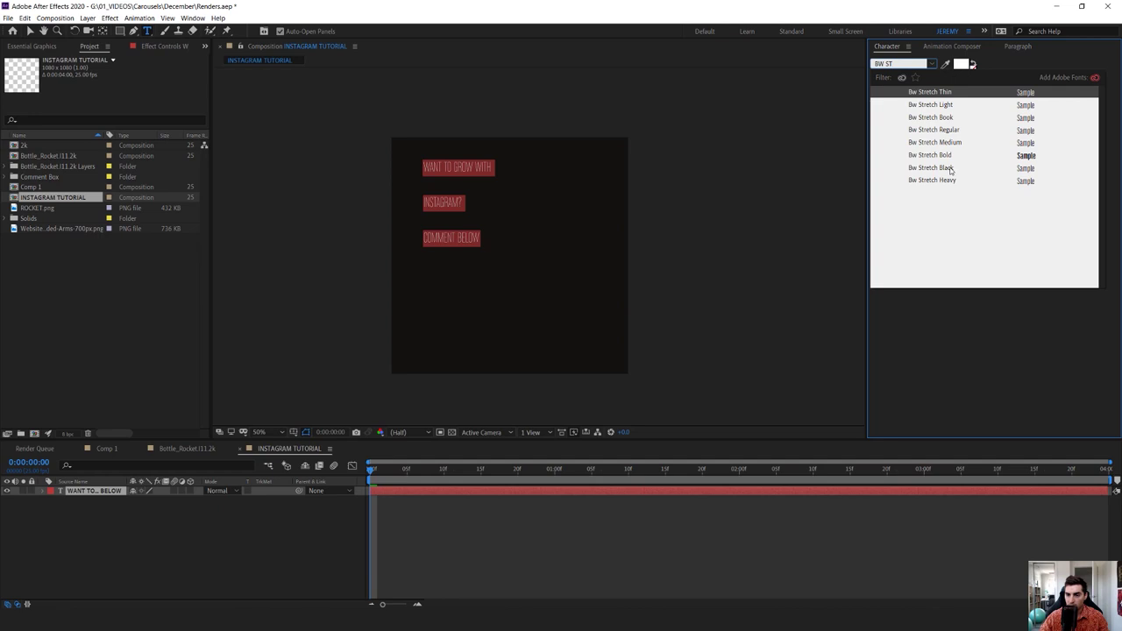
left_click(950, 169)
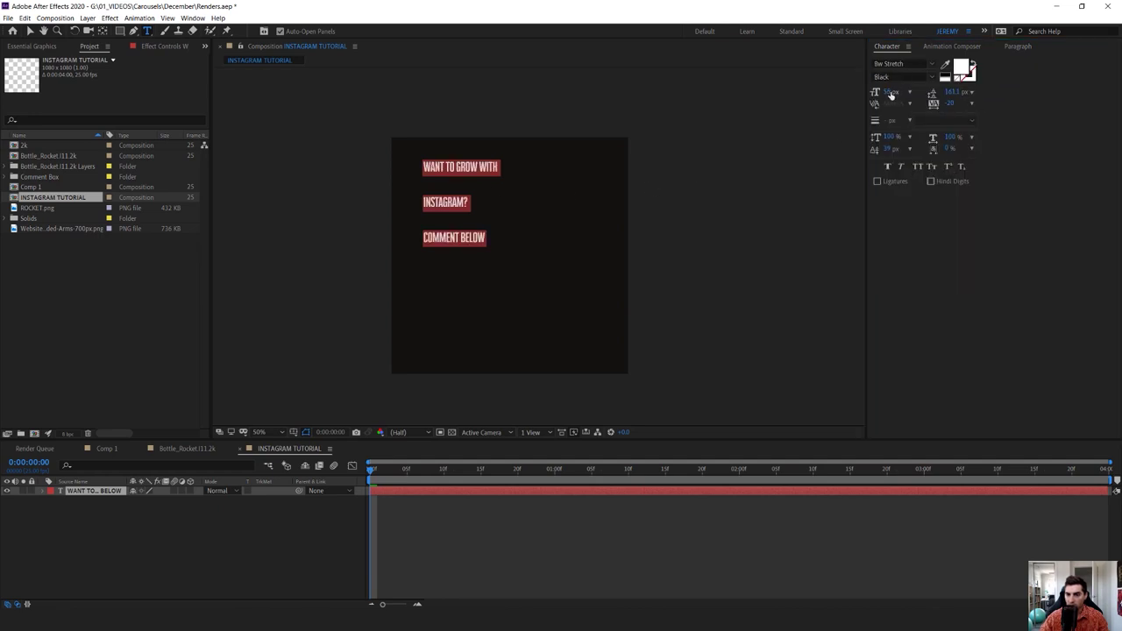
Step: Dock the Character panel in its own column beside the composition viewer and set the font size of the text to 154 px
left_click_drag(887, 47, 877, 71)
left_click_drag(769, 119, 894, 119)
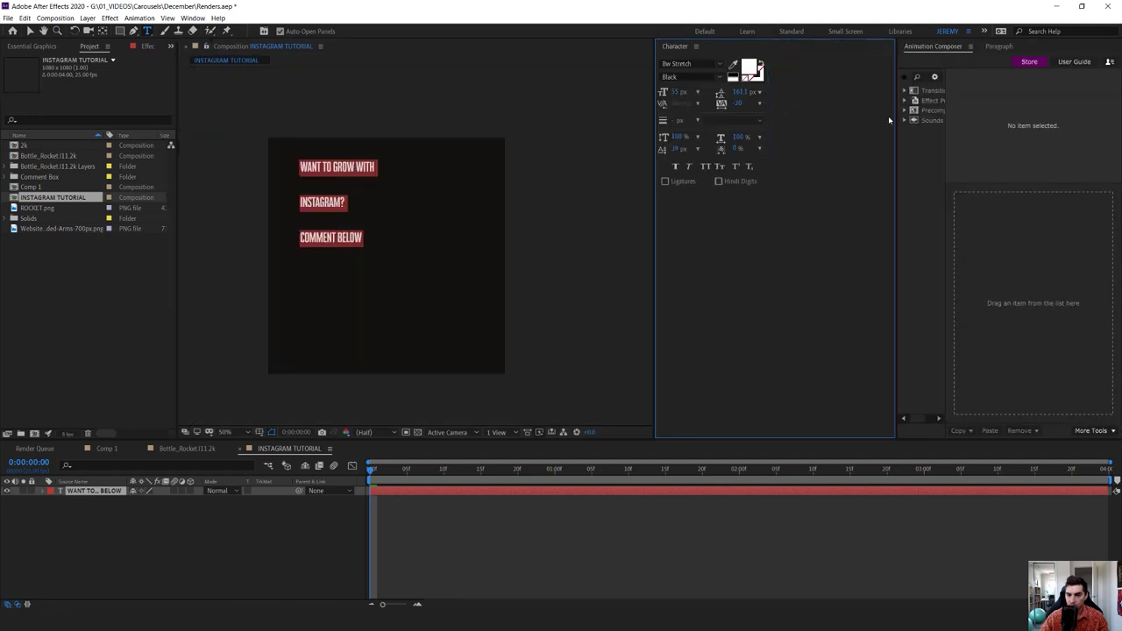
left_click(677, 91)
key("Return")
mouse_move(675, 94)
left_mouse_down()
mouse_move(708, 94)
mouse_move(697, 94)
left_mouse_up()
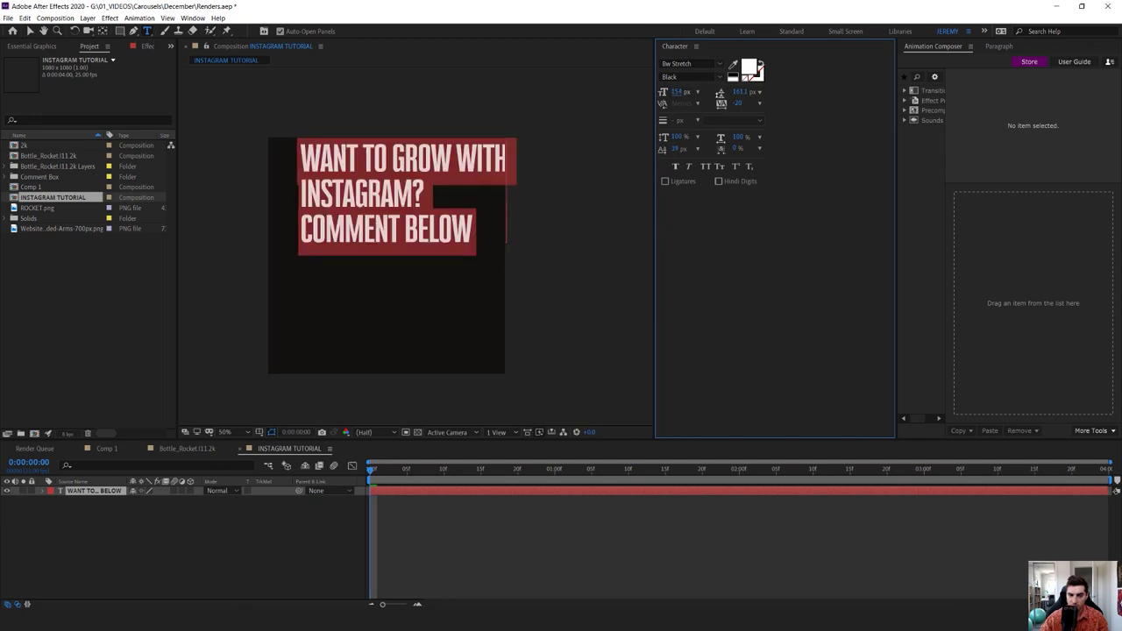
key("ctrl+Return")
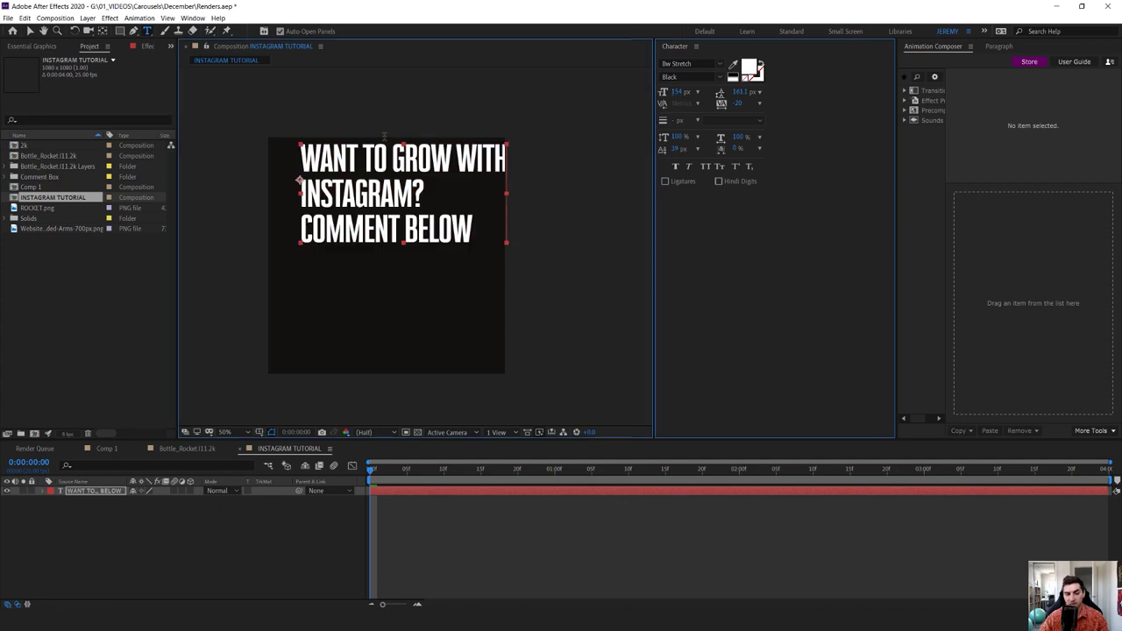
Step: Move the text block towards the canvas's upper-left corner so that its longest line fits inside the frame
left_click(30, 30)
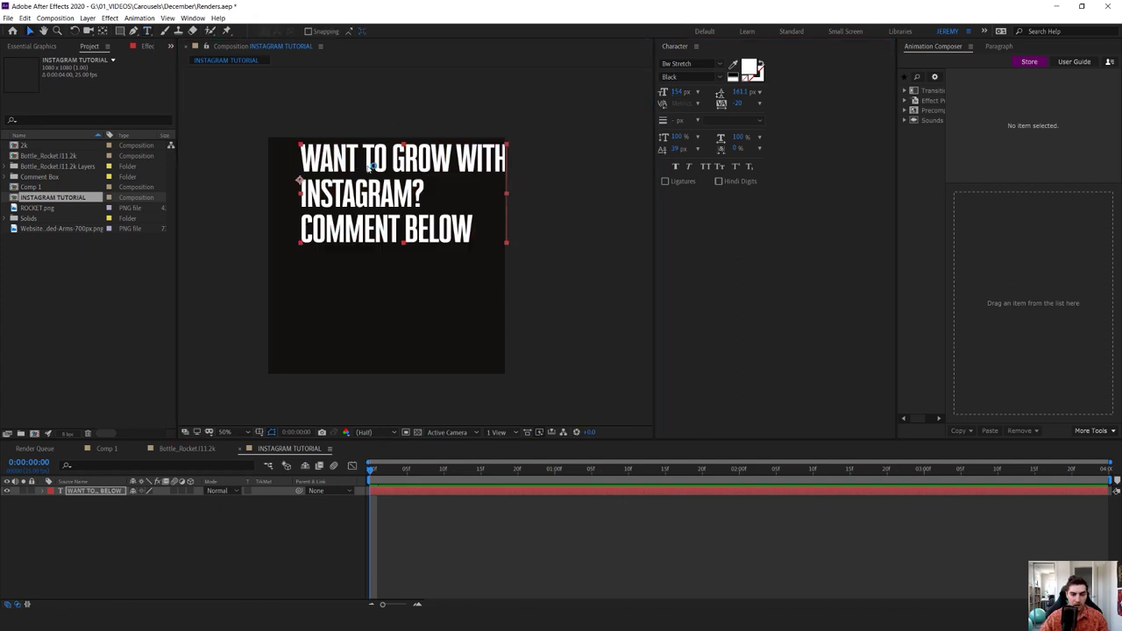
left_click_drag(373, 168, 323, 182)
key("Caps_Lock")
key("Caps_Lock")
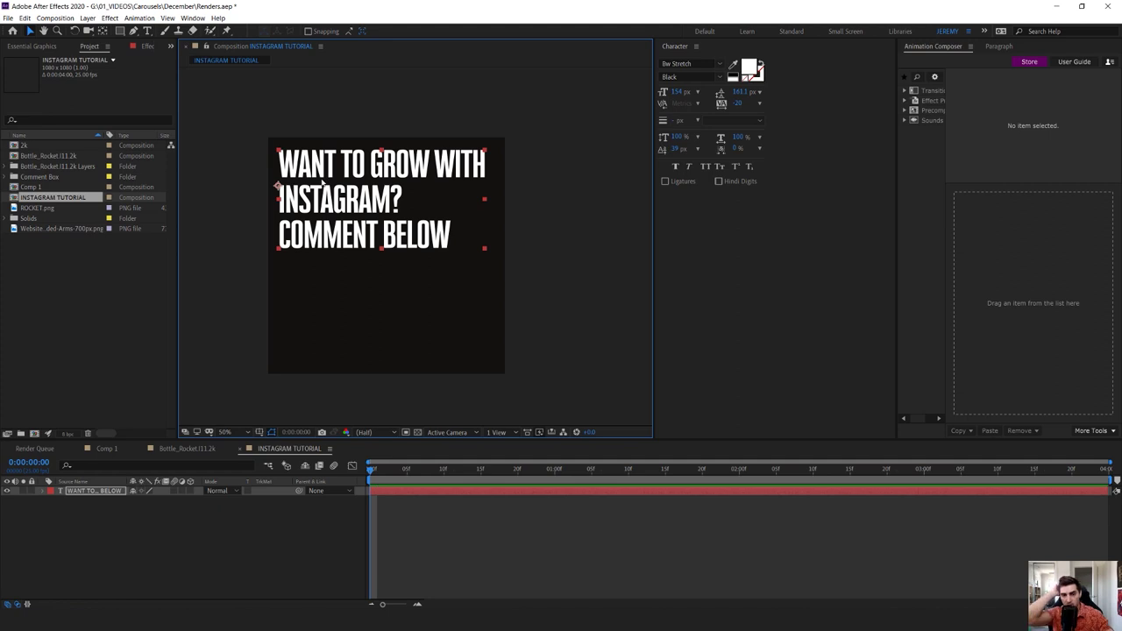
Step: Widen the Project panel and the composition viewer, narrowing the Character panel, and deselect the text
left_click_drag(179, 99, 214, 101)
left_click(406, 115)
left_click(365, 177)
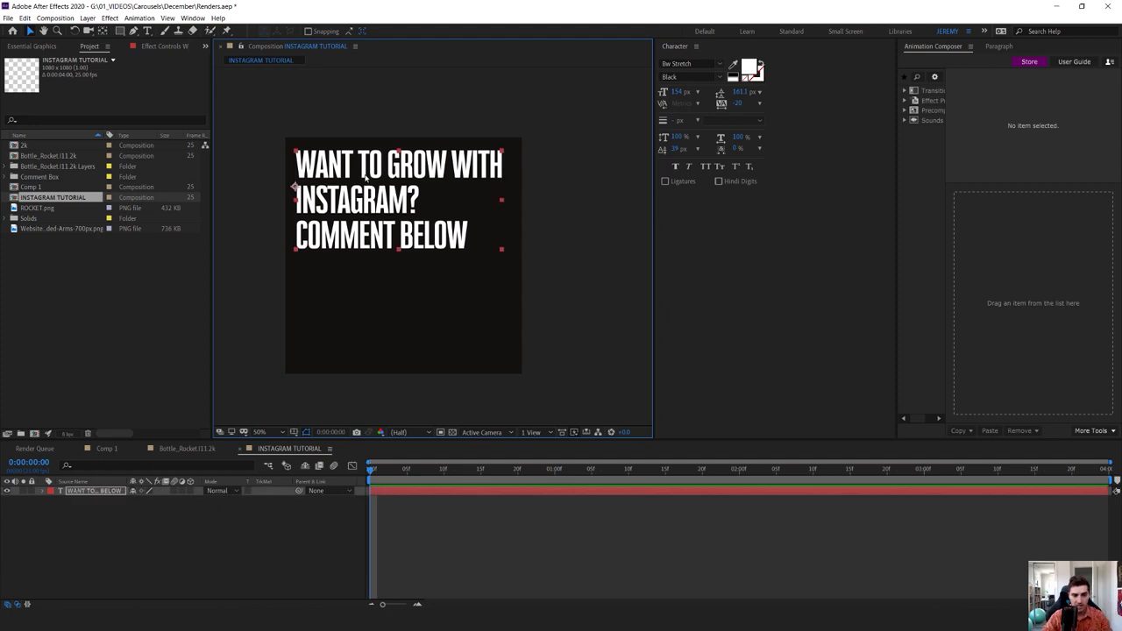
left_click(402, 103)
left_click_drag(464, 112, 505, 102)
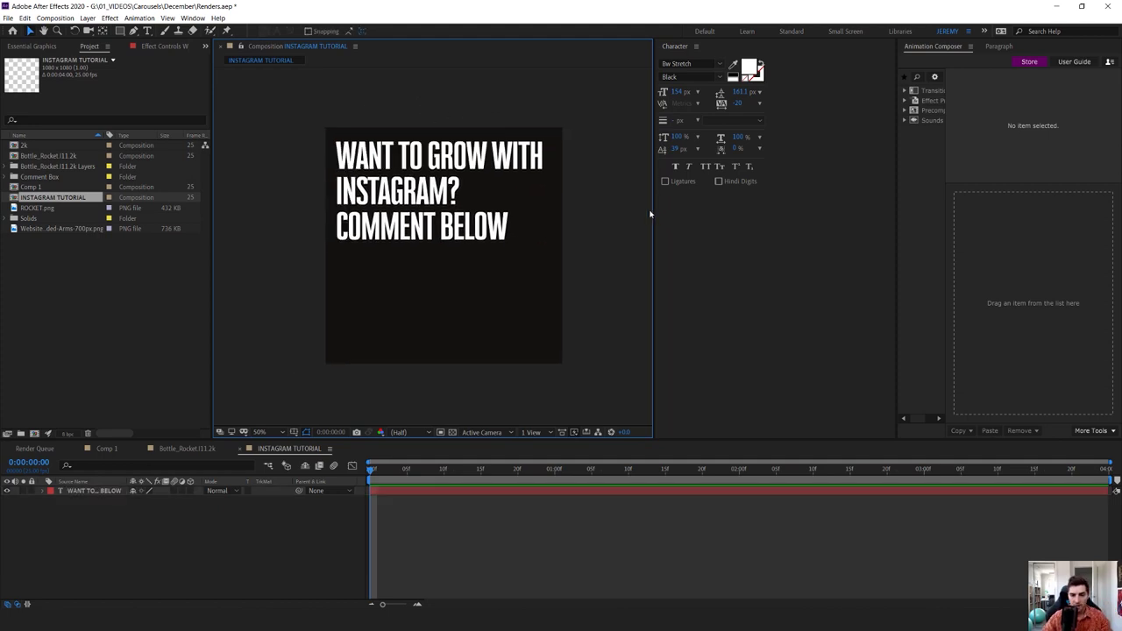
left_click_drag(653, 209, 727, 214)
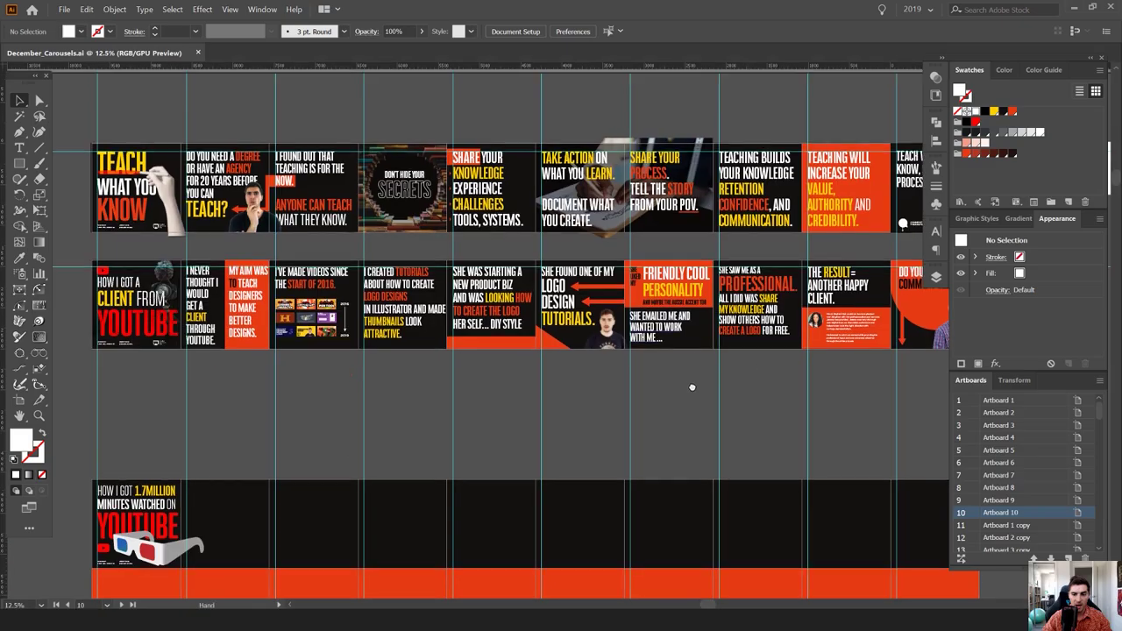
Step: Switch to December_Carousels.ai in Illustrator and examine the two separate artboards holding the white speech bubble and the red arrow
scroll(570, 312, "right", 5)
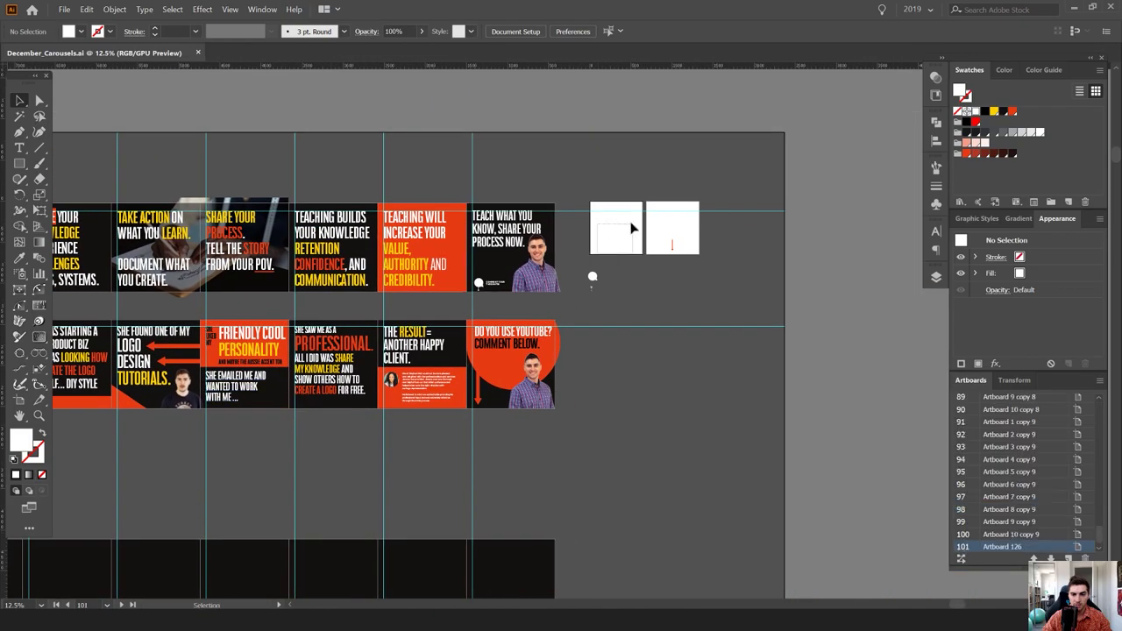
scroll(609, 246, "up", 4)
key("ctrl+y")
key("ctrl+y")
scroll(453, 298, "up", 3)
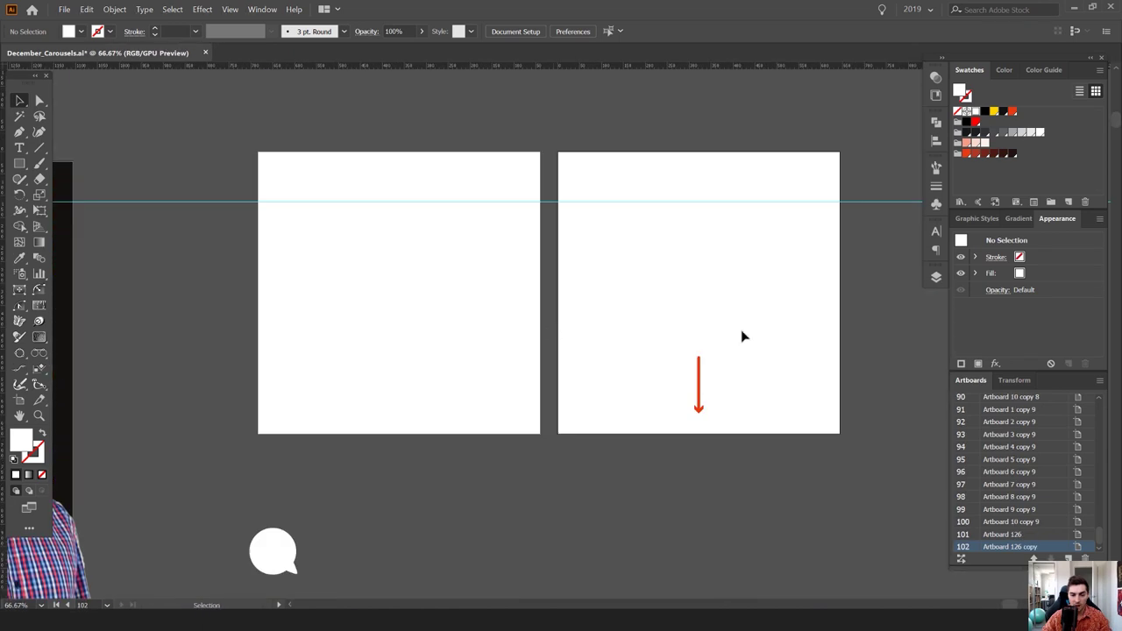
left_click_drag(289, 541, 443, 480)
left_click(470, 544)
left_click_drag(439, 544, 470, 460)
key("ctrl+z")
left_click_drag(298, 457, 427, 196)
scroll(461, 210, "up", 2)
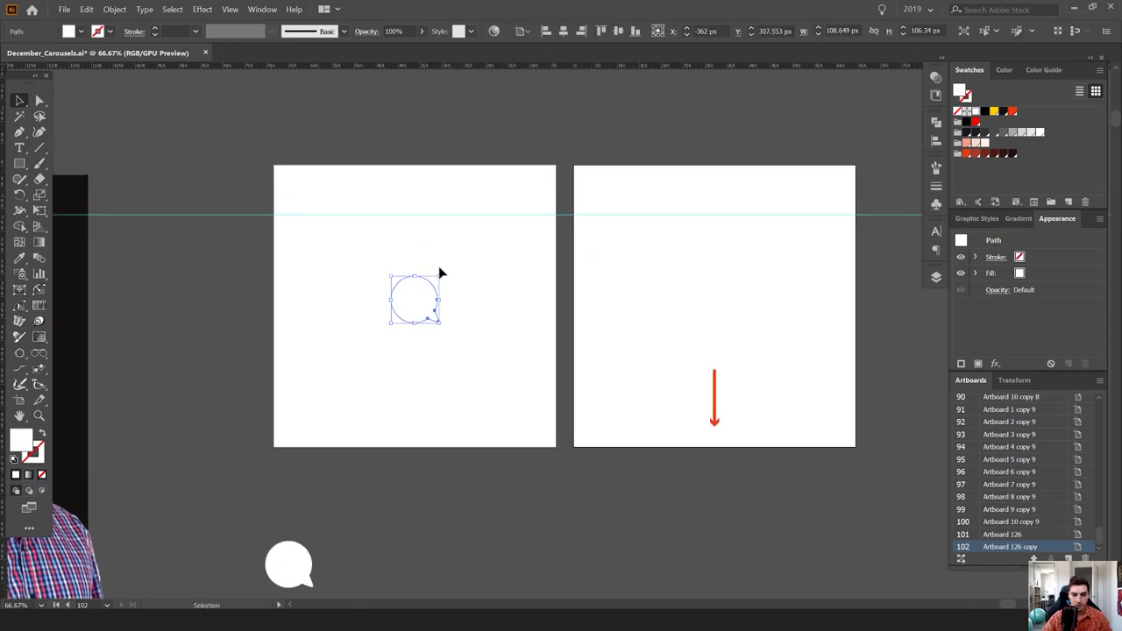
Step: Check the width and height of the speech bubble's artboard
left_click(452, 267)
key("shift+o")
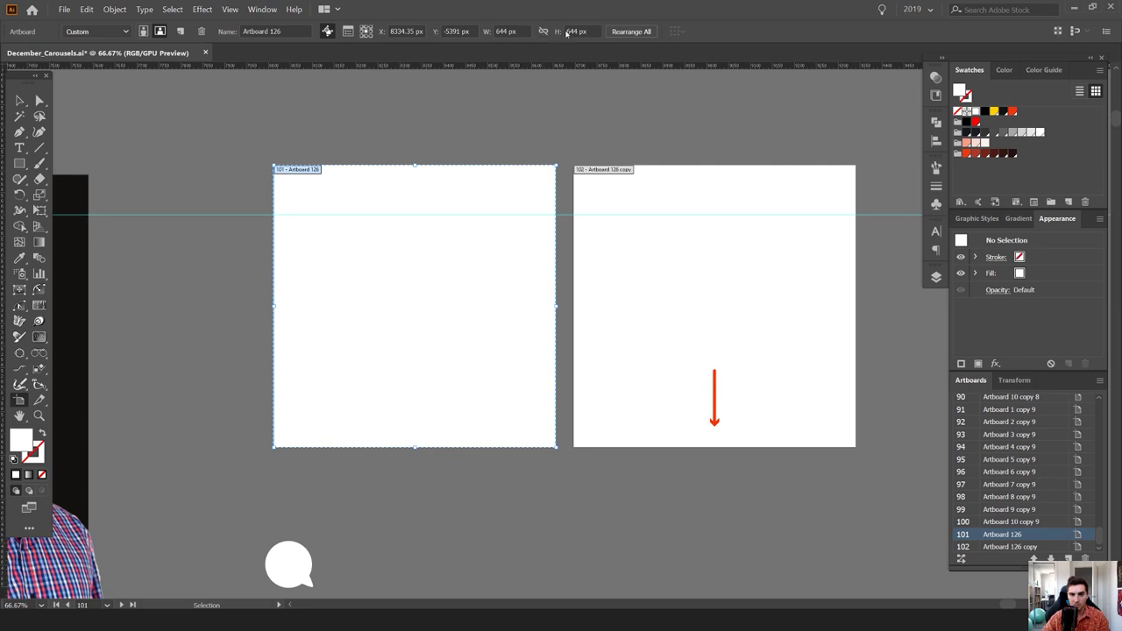
left_click(589, 31)
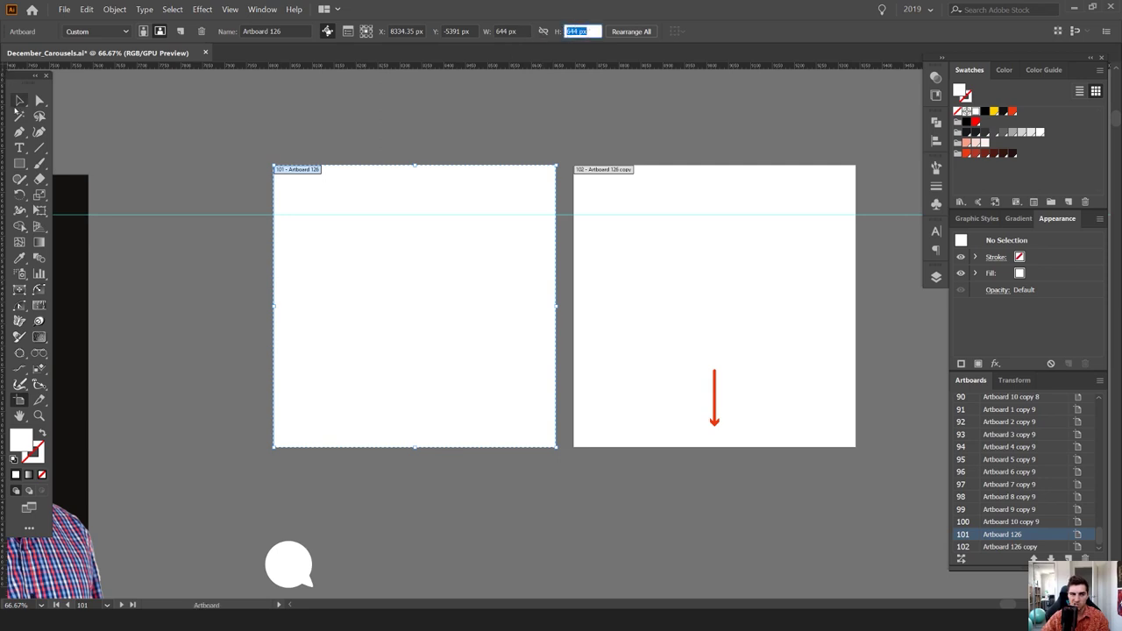
key("Escape")
Step: Examine the white speech bubble on its artboard in outline view and compare it with the arrow artboard
left_click(440, 307)
left_click_drag(441, 306, 476, 293)
left_click(520, 266)
key("ctrl+y")
left_click_drag(490, 203, 398, 306)
key("ctrl+y")
left_click(717, 349)
left_click_drag(682, 319, 551, 300)
left_click_drag(295, 249, 522, 312)
left_click_drag(548, 245, 496, 225)
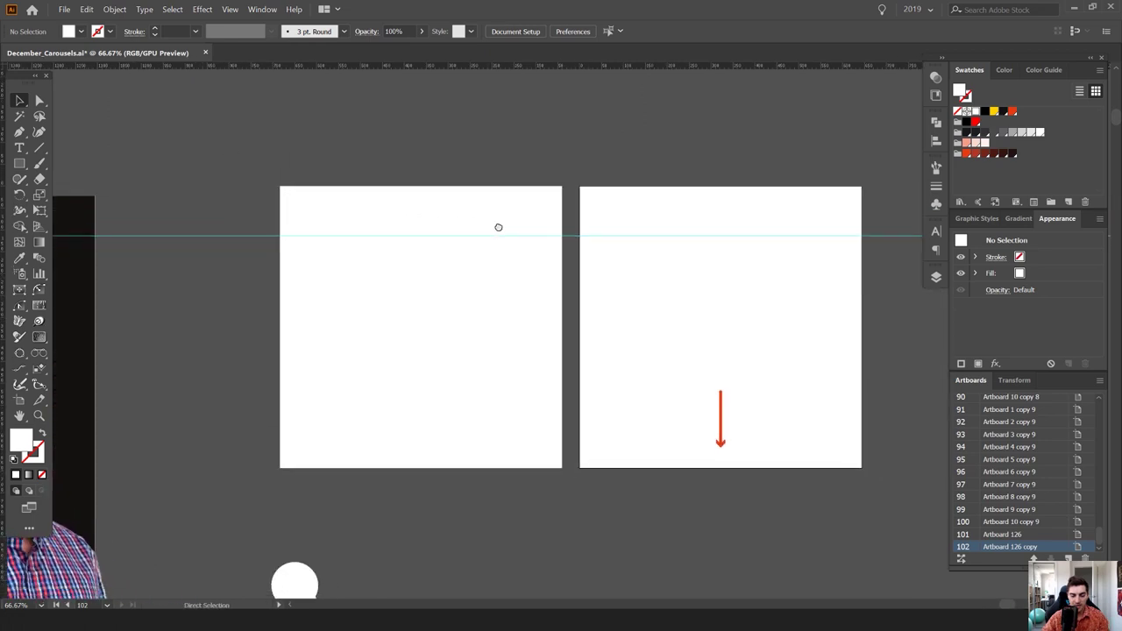
Step: Add artboards 101 and 102 to an Export for Screens selection in PNG format and cancel the export
key("ctrl+alt+e")
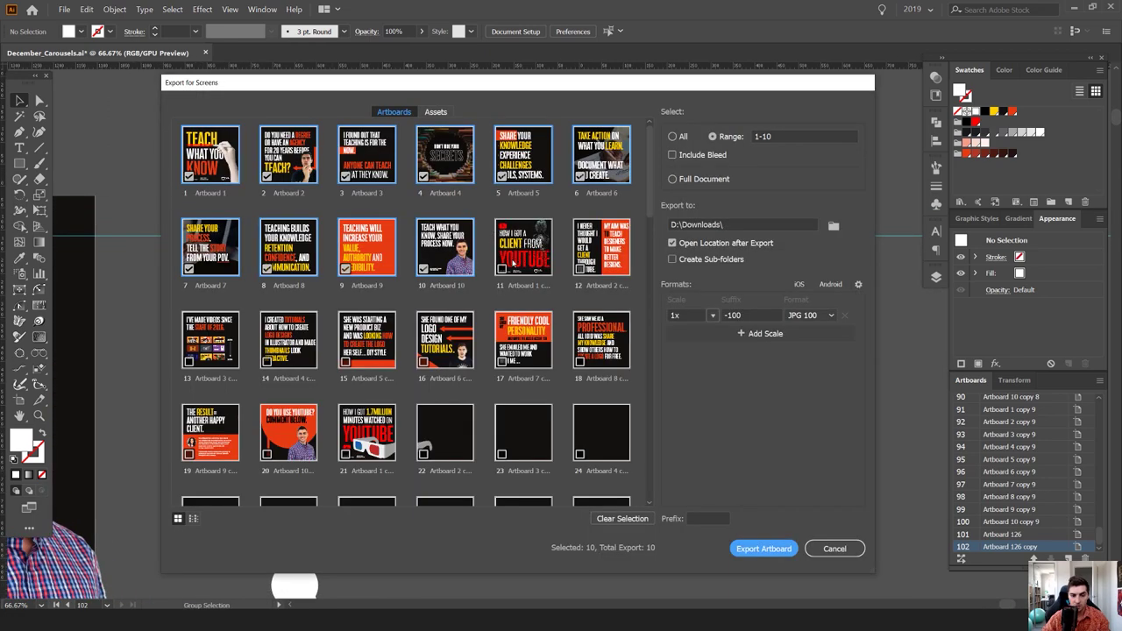
scroll(510, 265, "down", 15)
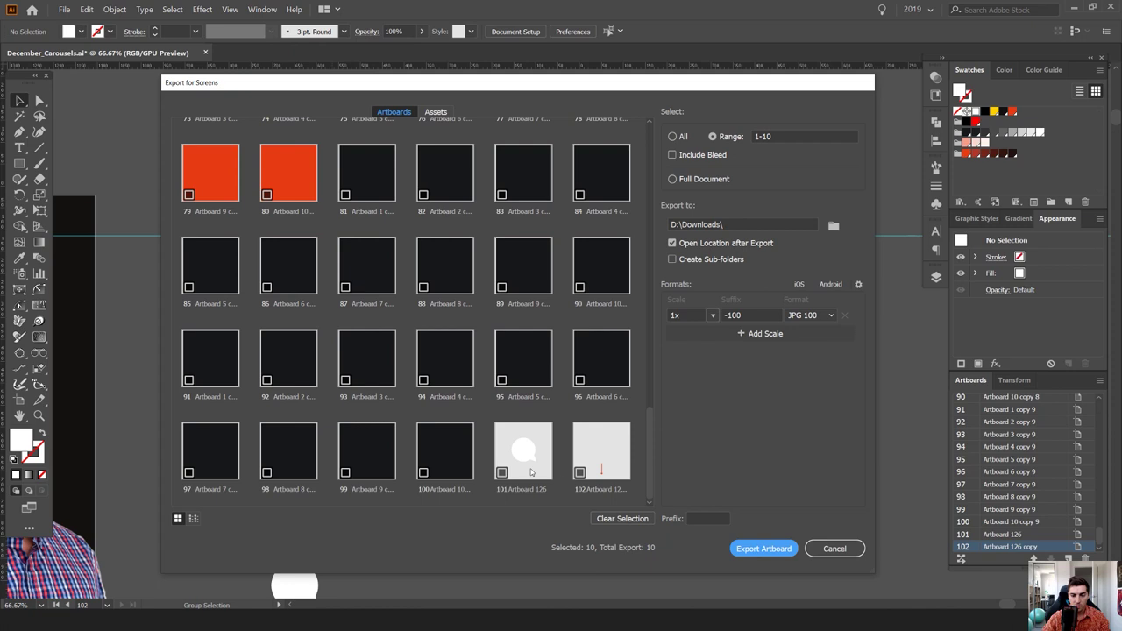
left_click(530, 465)
left_click(601, 454)
left_click(810, 314)
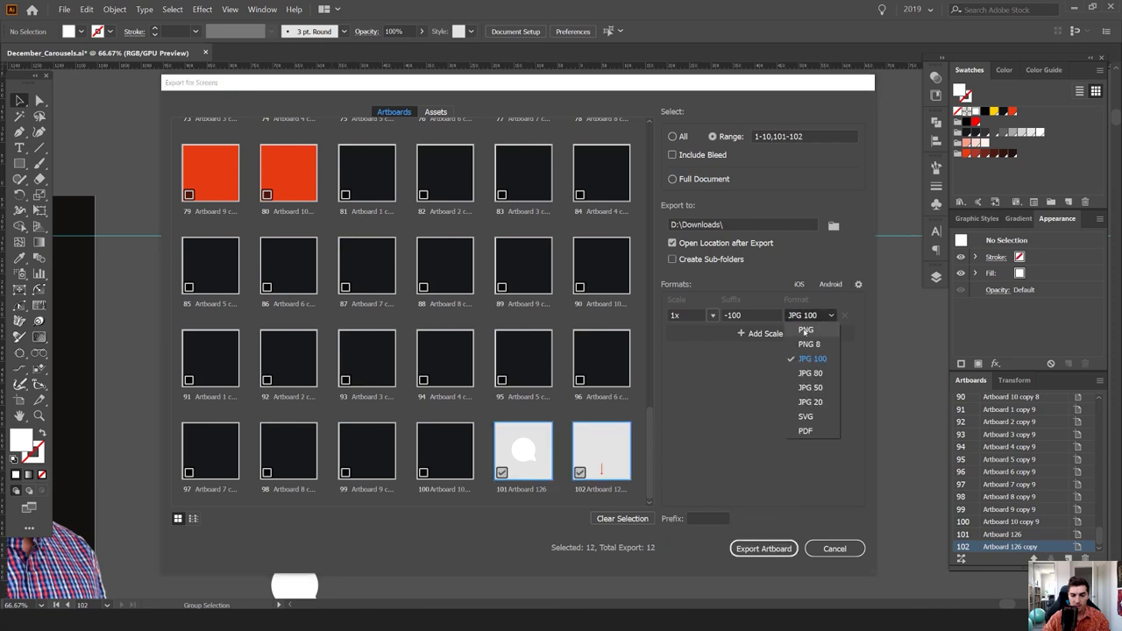
left_click(805, 330)
left_click_drag(688, 86, 710, 63)
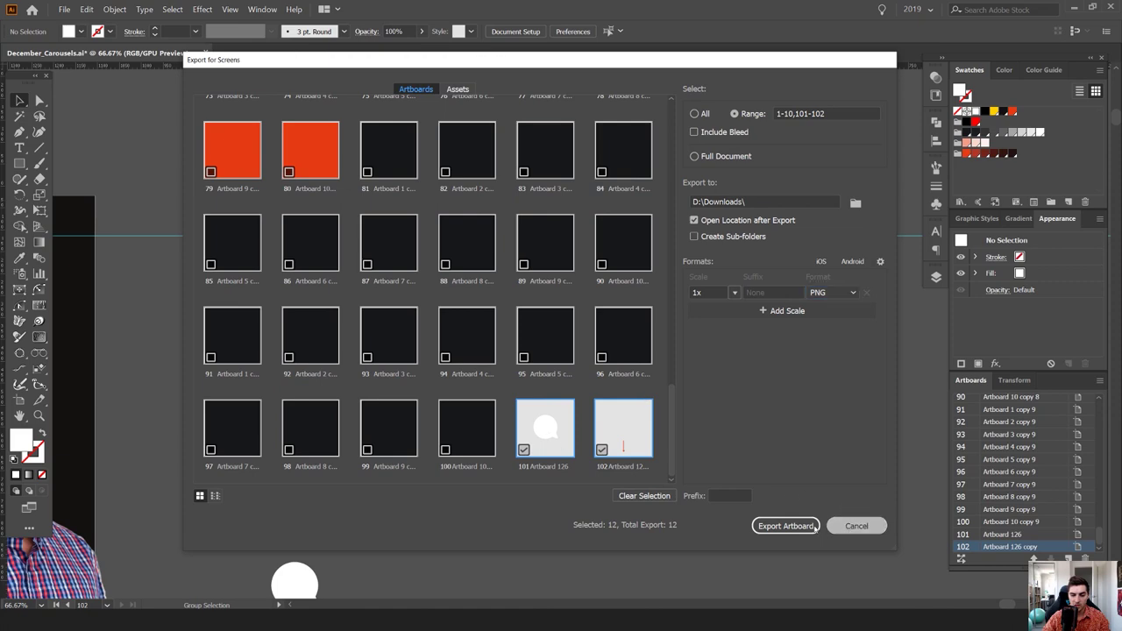
left_click(856, 525)
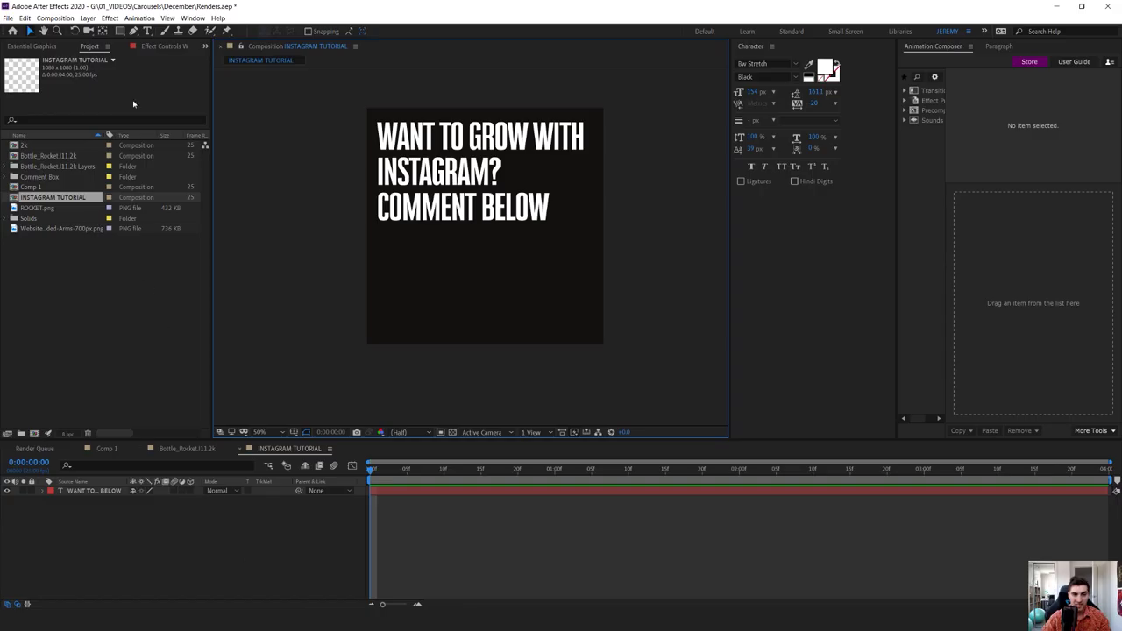
Step: Switch back to After Effects and look over ROCKET.png and the Bottle_Rocket.I11.2k and Comp 1 timelines before returning to INSTAGRAM TUTORIAL
left_click(33, 245)
left_click(49, 209)
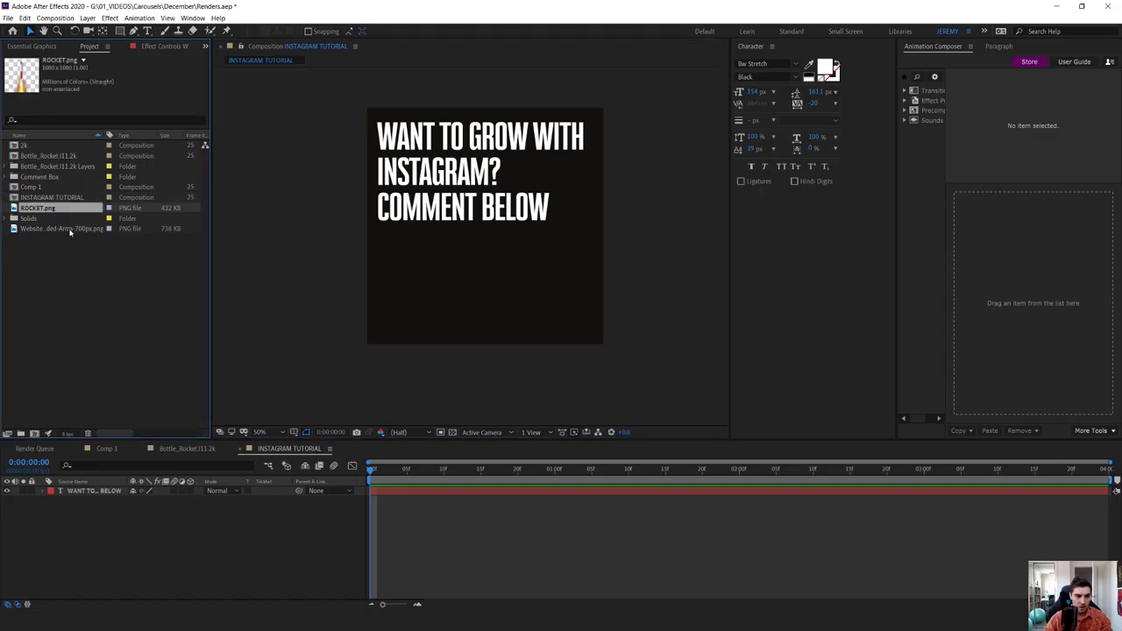
left_click(184, 448)
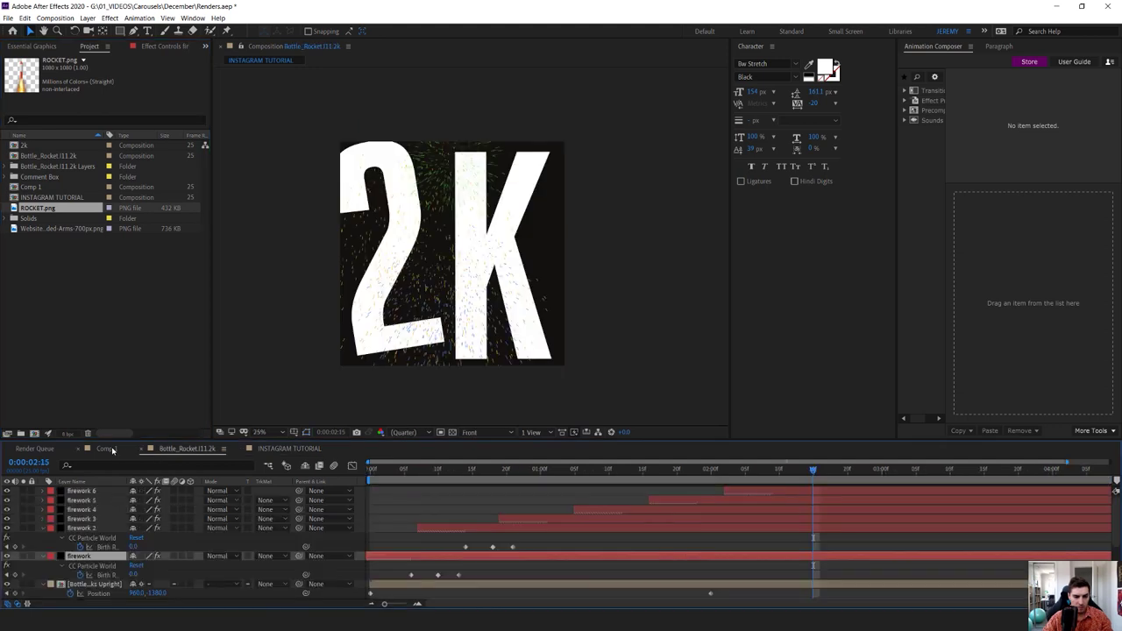
left_click(106, 448)
left_click(306, 452)
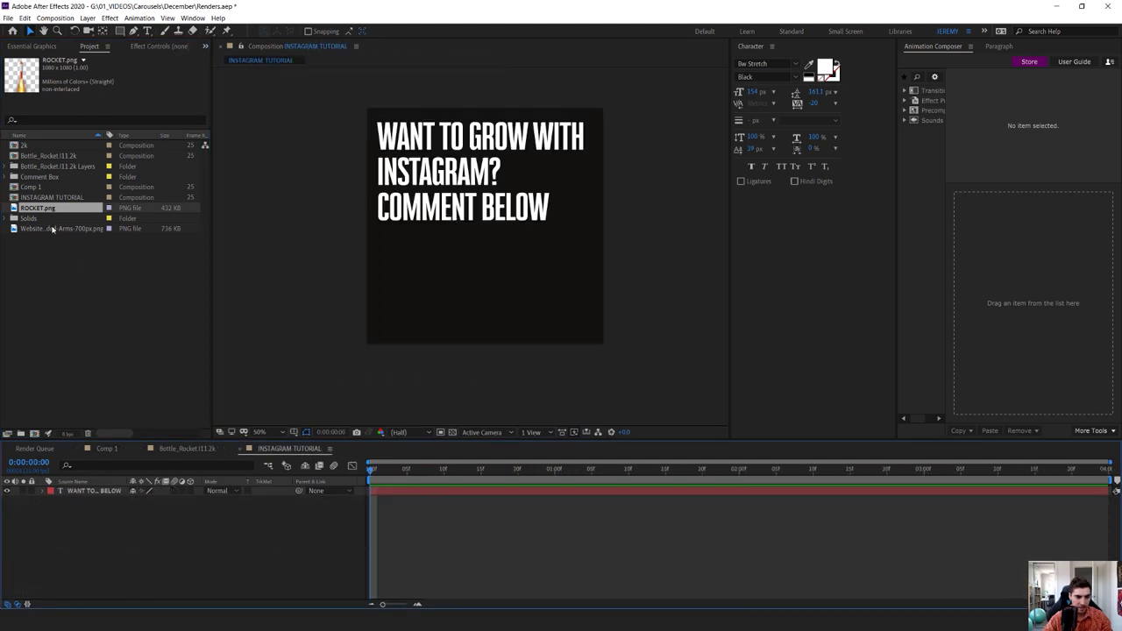
Step: Add Artboard 126.png from the Comment Box folder to the INSTAGRAM TUTORIAL timeline, beneath the headline text layer
left_click(44, 177)
left_click(4, 177)
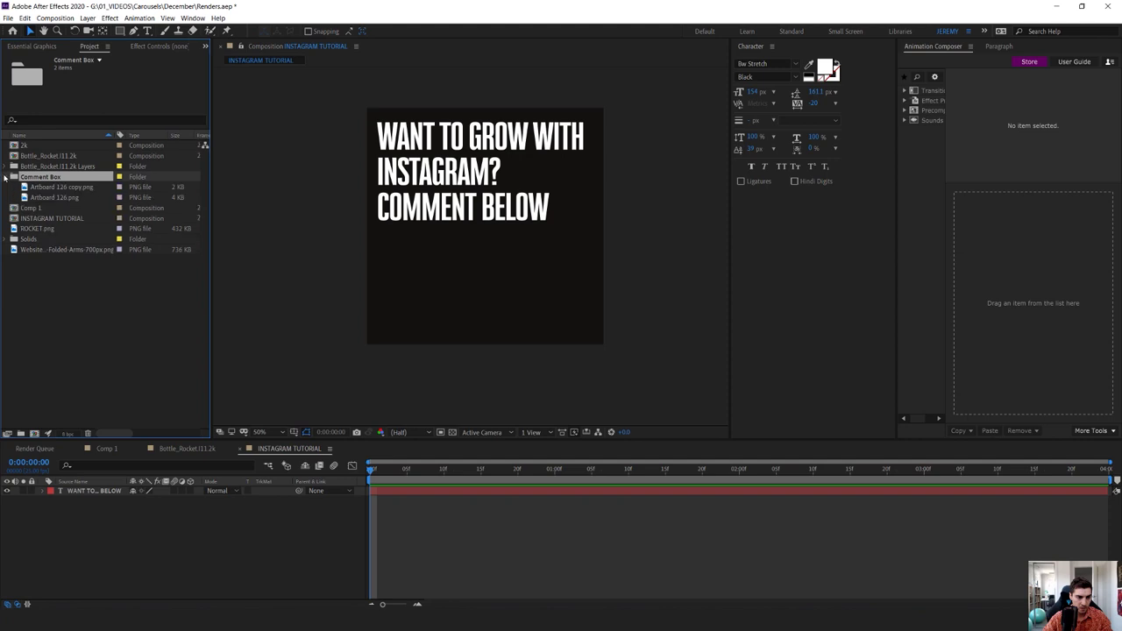
left_click(65, 187)
left_click(57, 198)
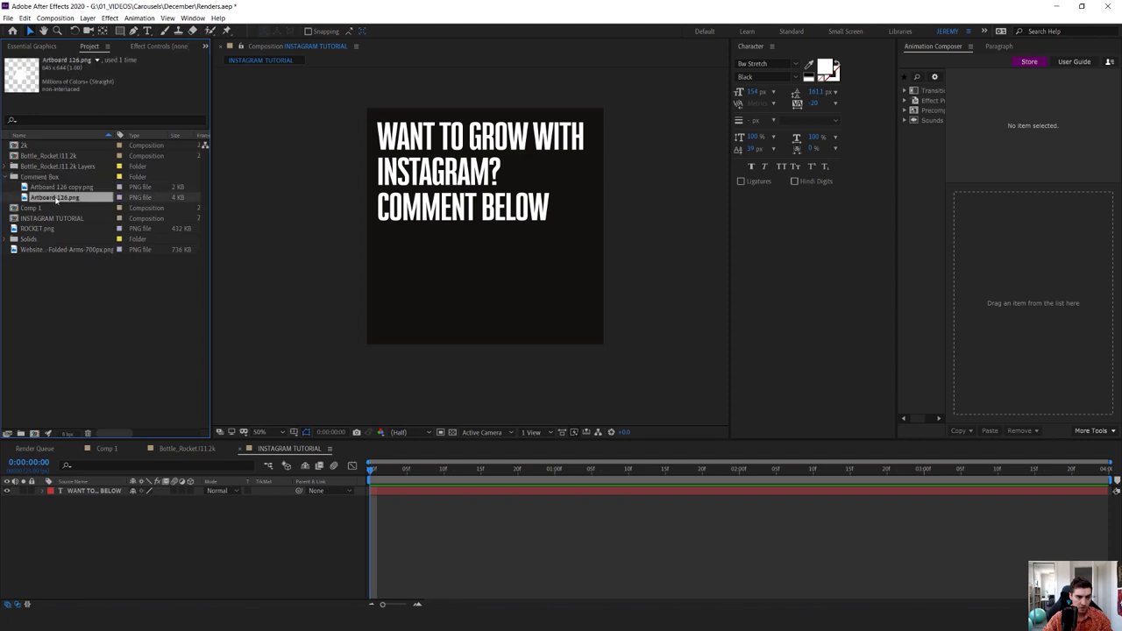
left_click_drag(63, 199, 127, 560)
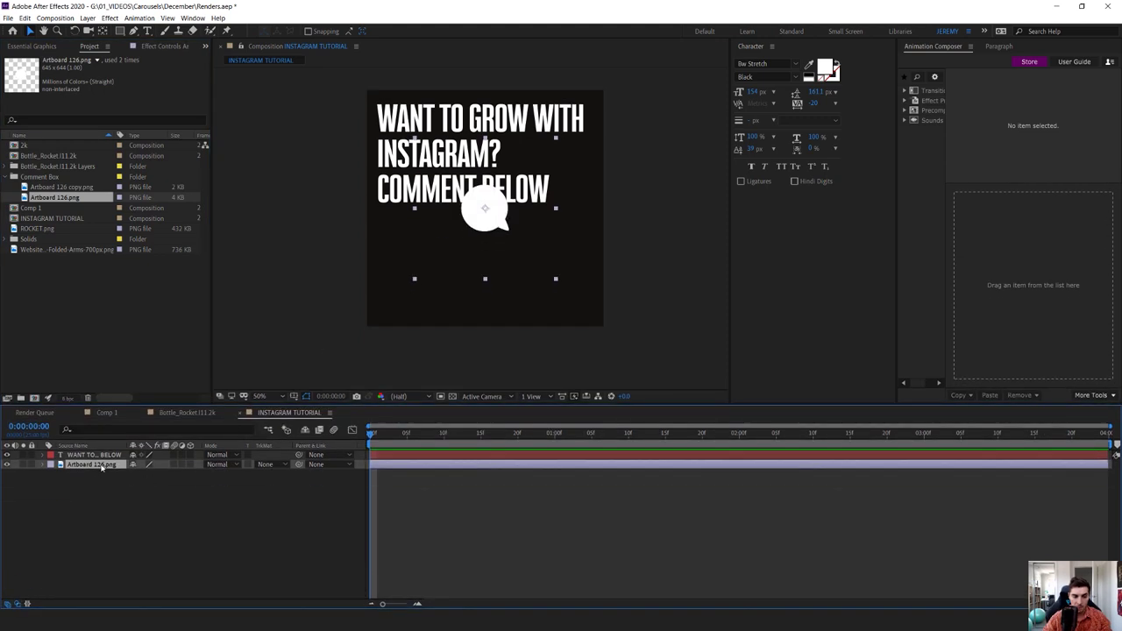
Step: Rename the Artboard 126.png layer as Circle
double_click(101, 466)
left_click(980, 46)
left_click(998, 51)
left_click(91, 466)
key("Return")
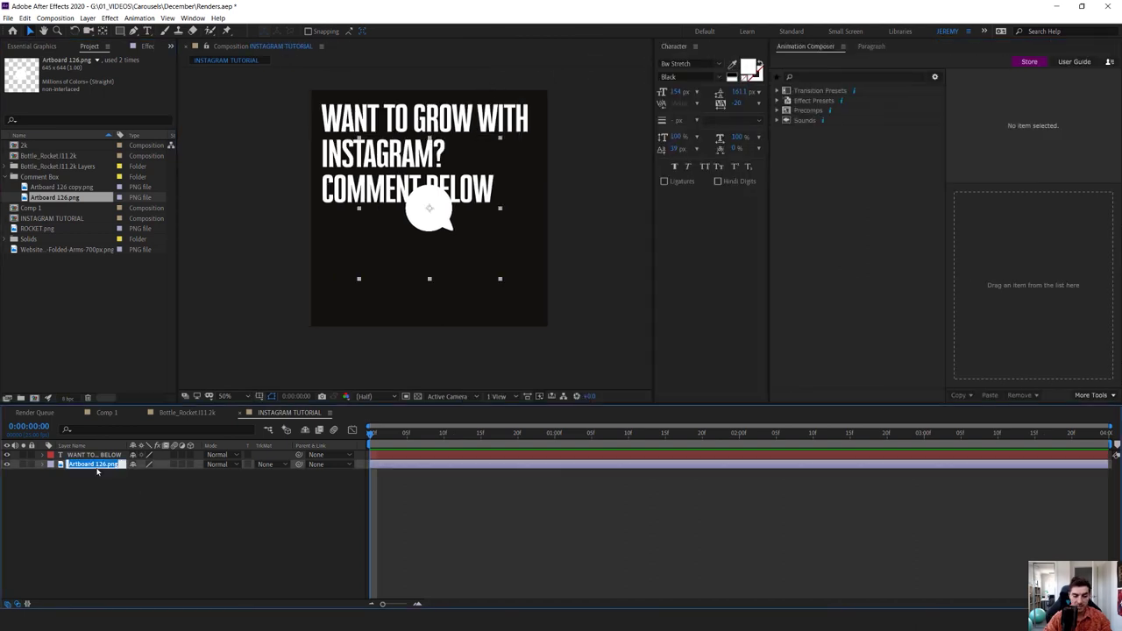
type("Circle")
key("Return")
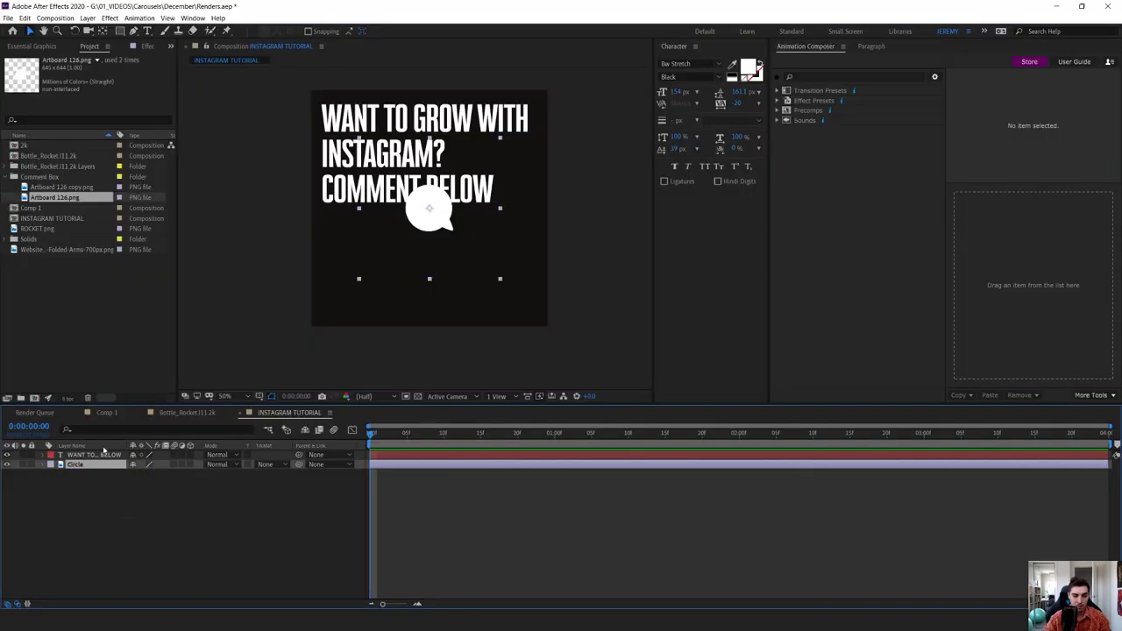
Step: Move the white speech bubble into the lower-left corner of the composition
left_click_drag(445, 222, 365, 279)
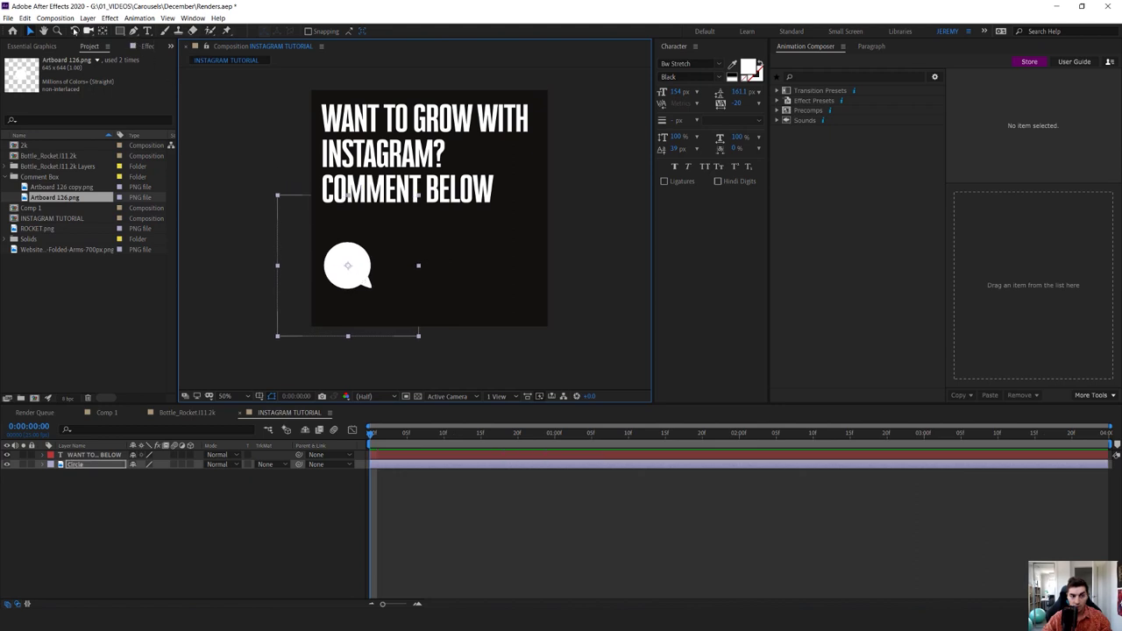
left_click_drag(353, 276, 355, 287)
left_click(67, 290)
double_click(345, 281)
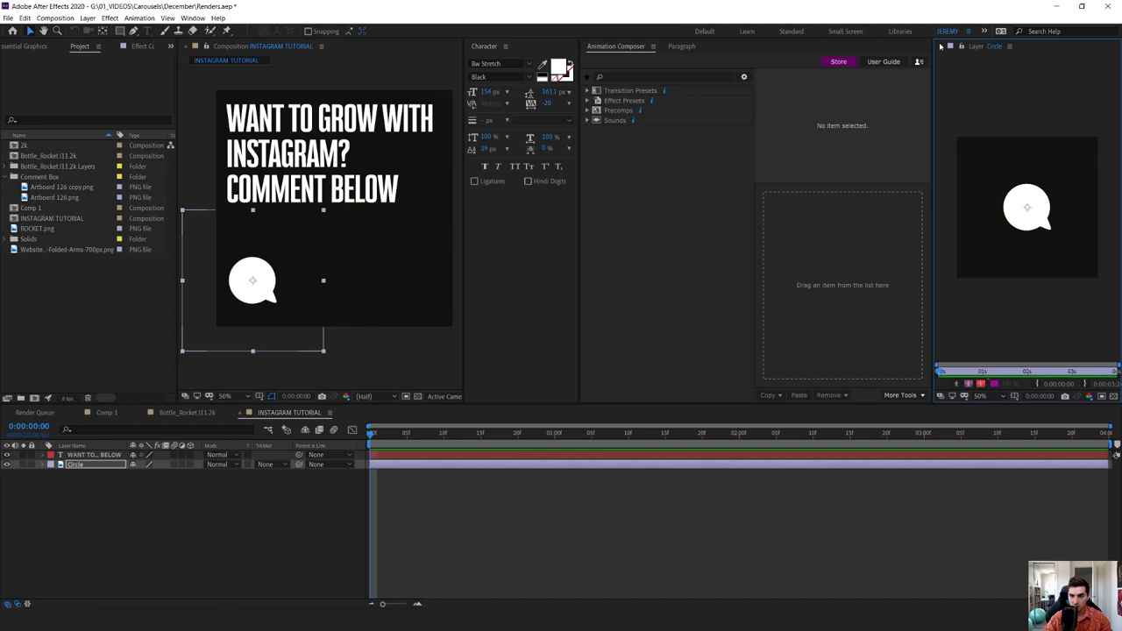
left_click(940, 47)
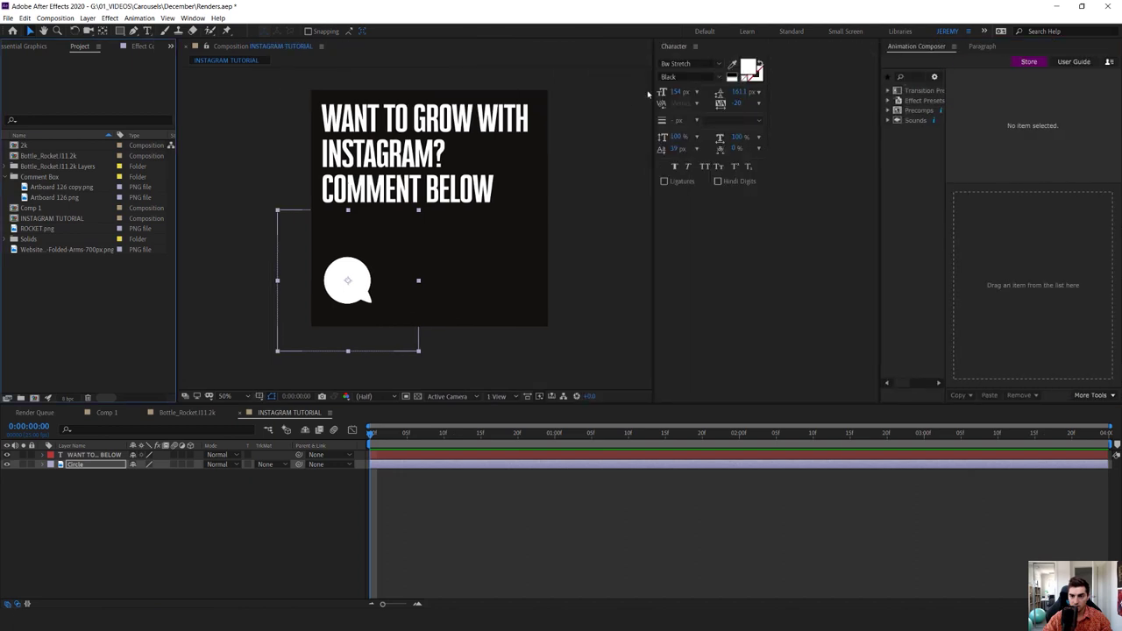
left_click(607, 246)
Step: Add Artboard 126 copy.png beneath Circle as a layer named arrow, and place the arrow directly under the speech bubble
left_click(100, 474)
left_click(87, 464)
left_click(93, 454)
left_click(125, 488)
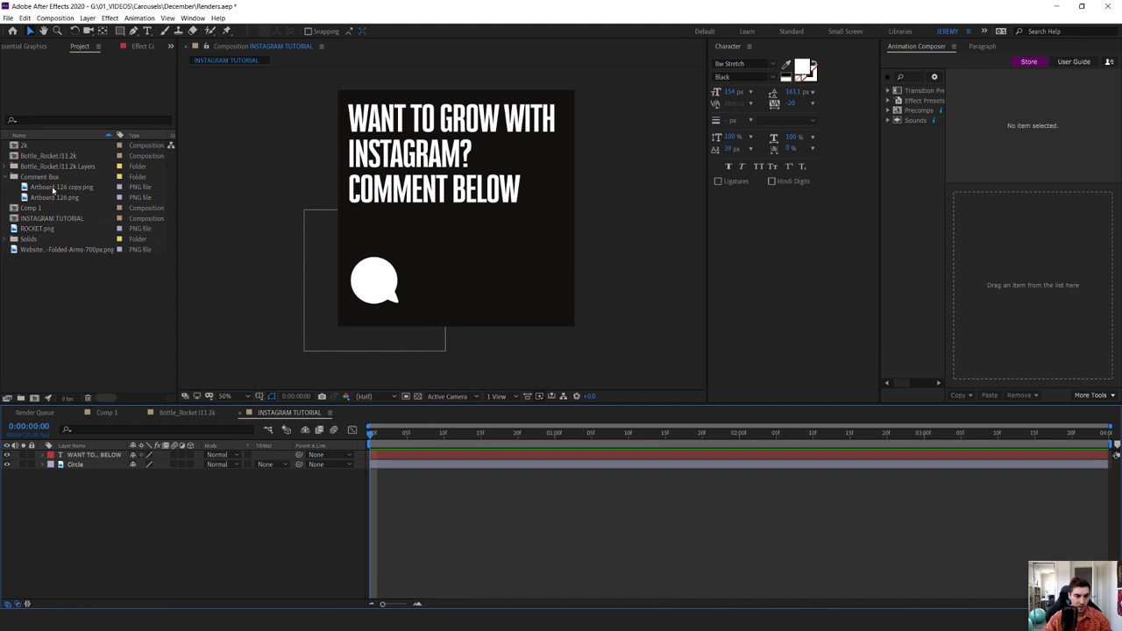
left_click(32, 240)
left_click(38, 229)
left_click(62, 261)
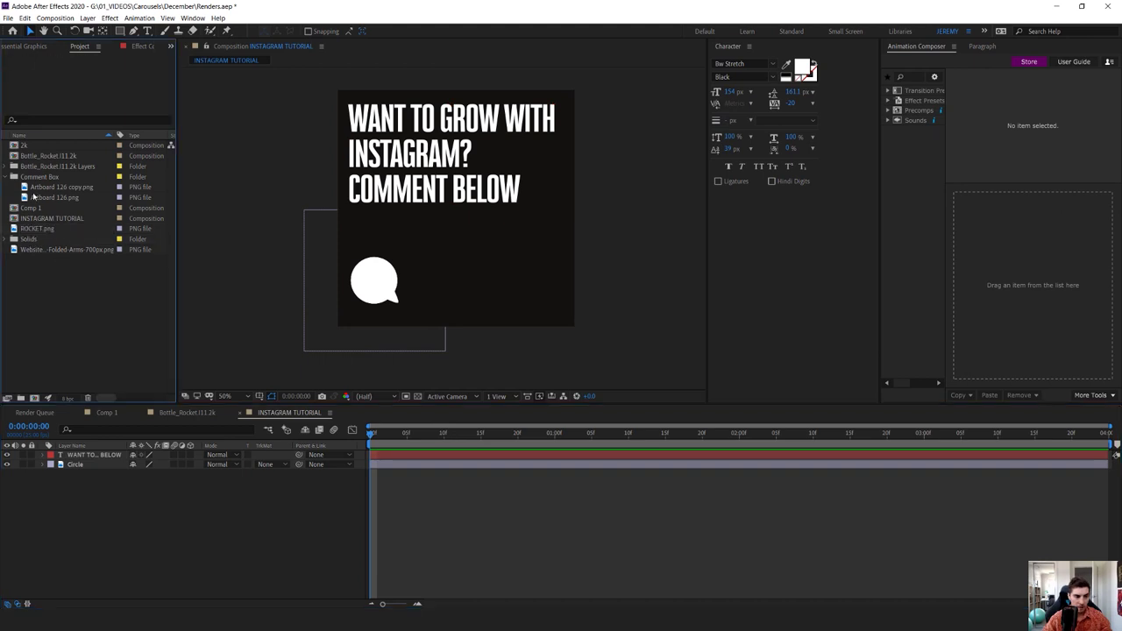
left_click_drag(61, 187, 134, 506)
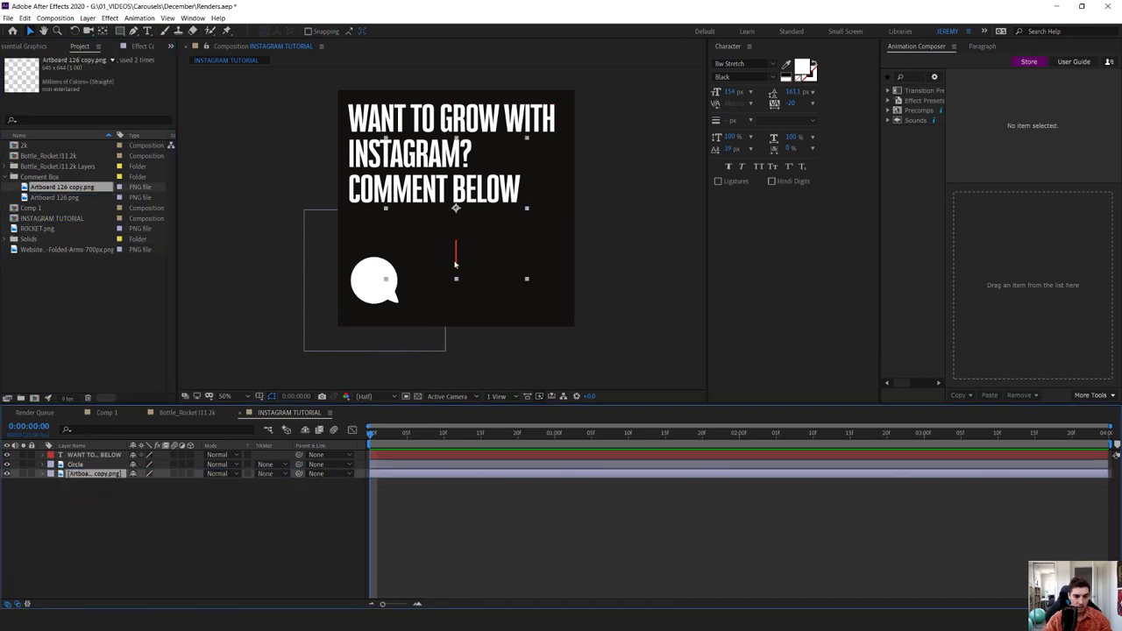
type("arrow")
key("Return")
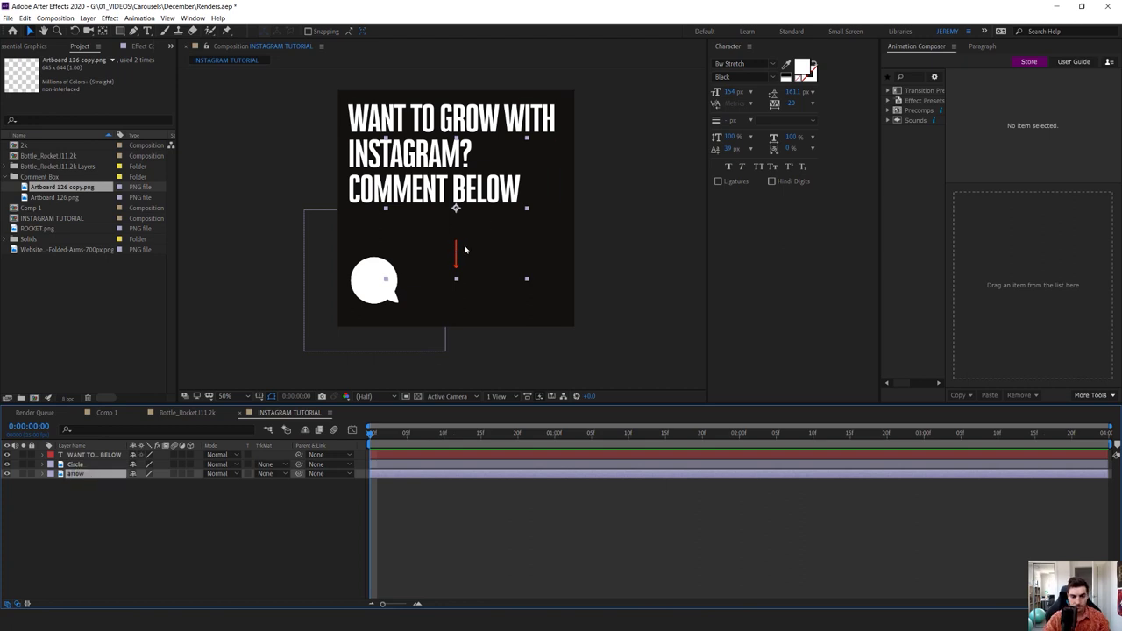
left_click_drag(455, 252, 373, 308)
left_click(218, 536)
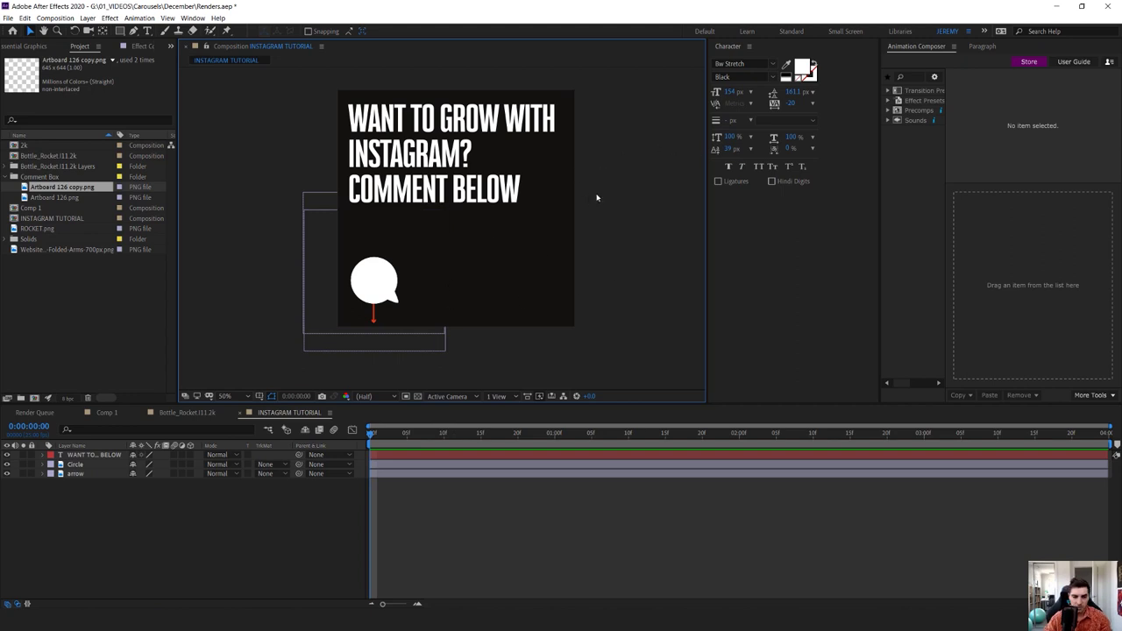
Step: Add the folded-arms portrait PNG as the lowest layer and place it in the lower-right corner of the composition
left_click_drag(41, 250, 102, 514)
left_click_drag(478, 265, 533, 296)
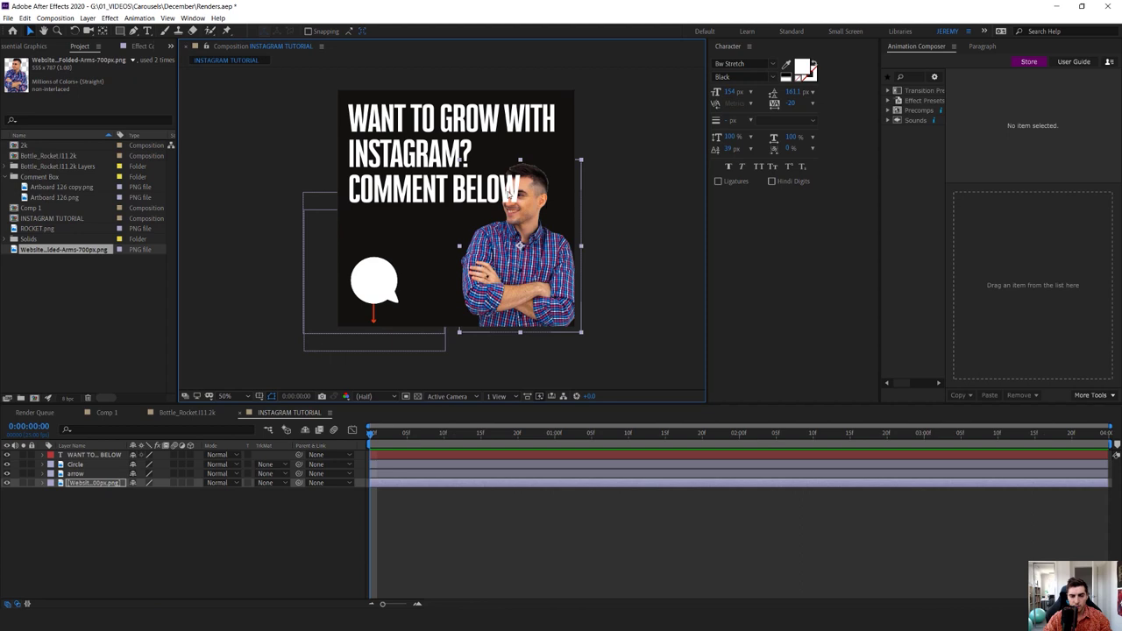
left_click(108, 506)
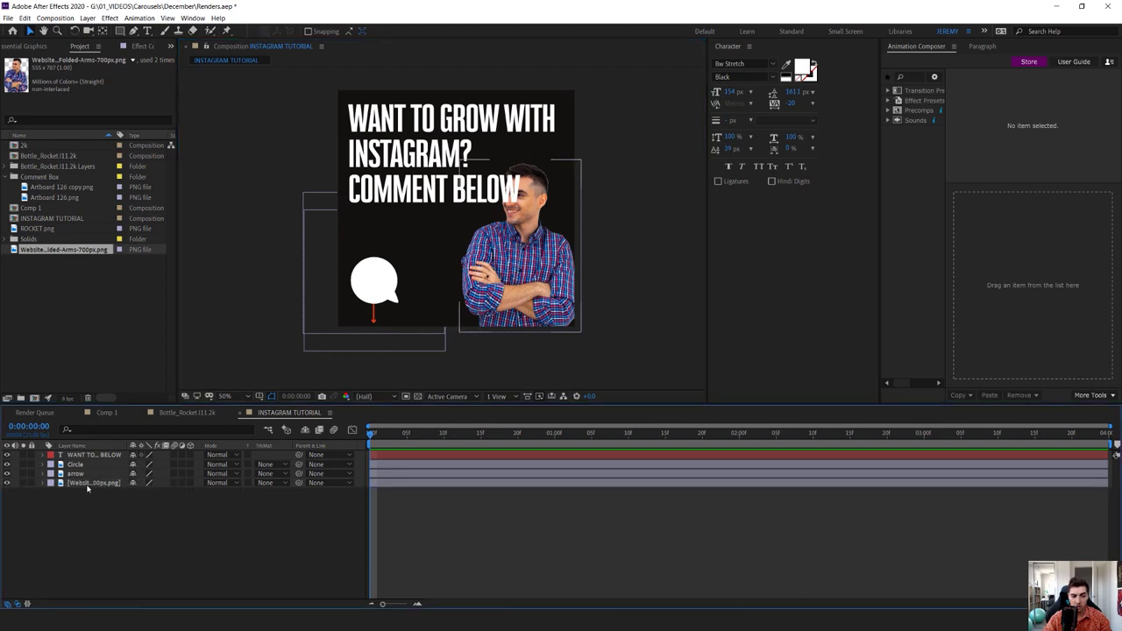
Step: Rename the folded-arms photo layer with the pictured person's first name followed by "portrait"
left_click(88, 484)
key("Return")
type("JK")
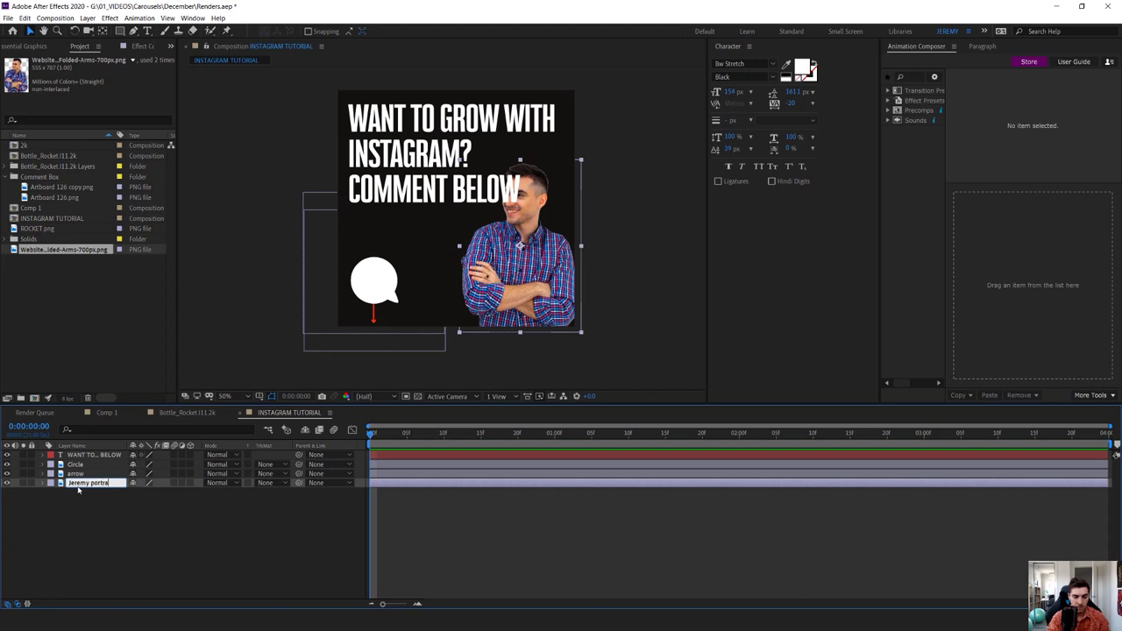
key("Return")
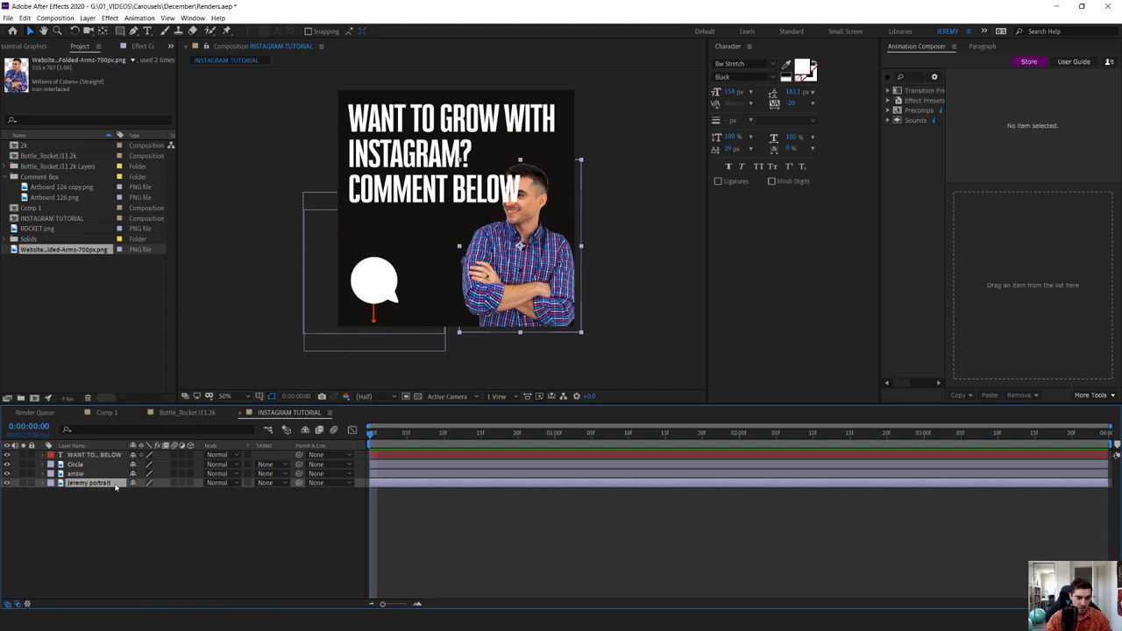
left_click(95, 489)
left_click(103, 485)
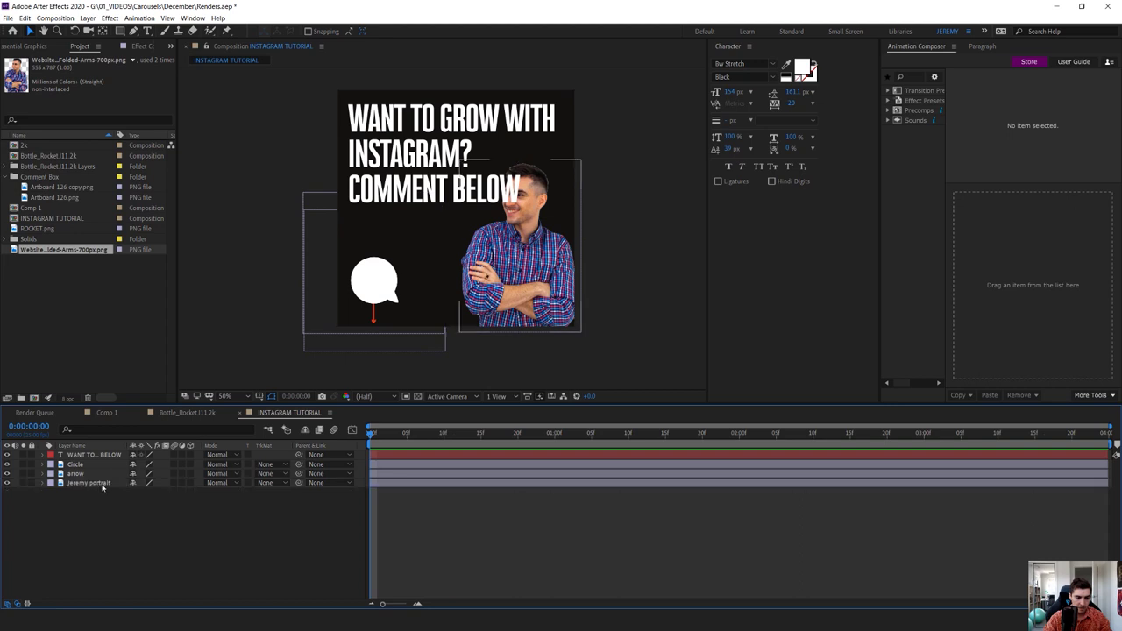
Step: Move the portrait layer above the headline text and shift the photo slightly down and right to reveal more of BELOW
left_click_drag(111, 479, 115, 456)
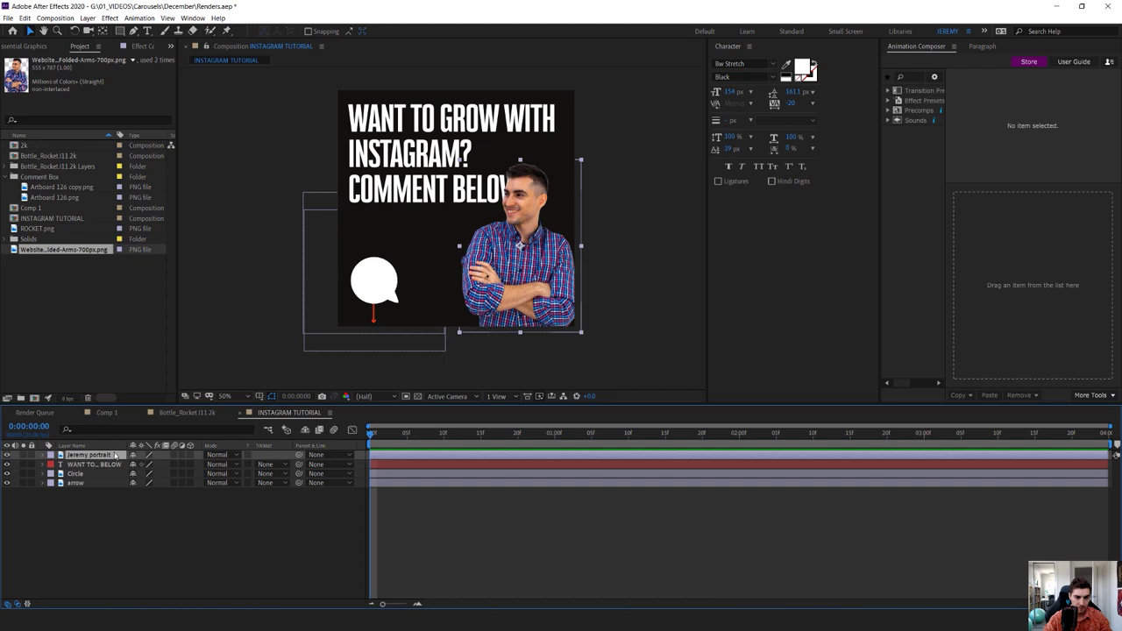
mouse_move(509, 245)
left_mouse_down()
mouse_move(535, 246)
mouse_move(387, 254)
mouse_move(519, 264)
mouse_move(521, 252)
left_mouse_up()
left_click(608, 237)
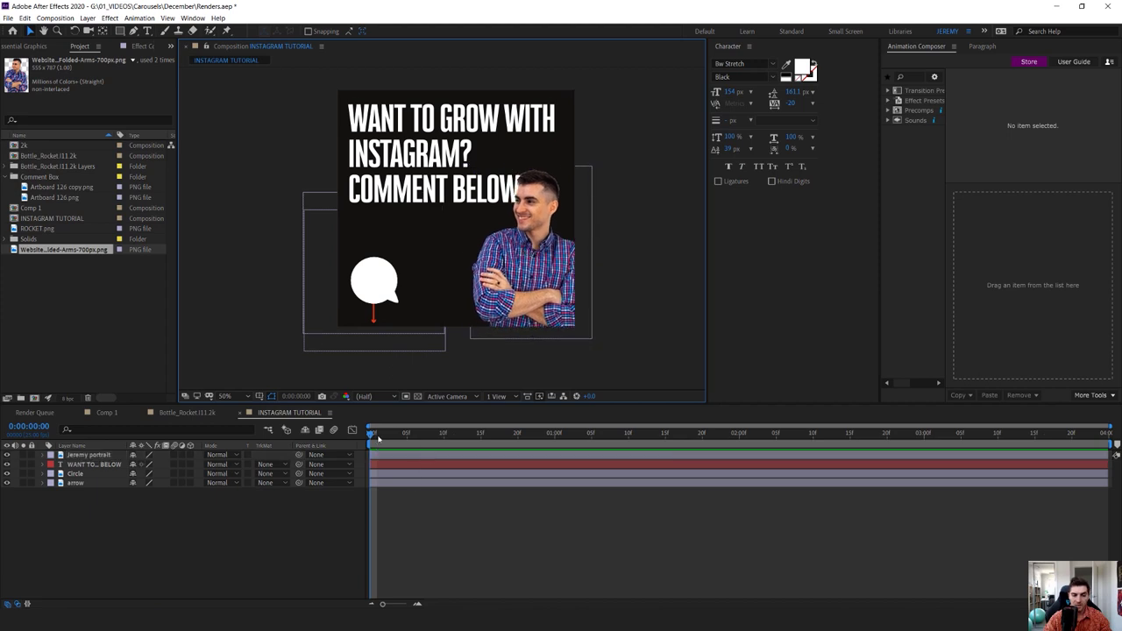
Step: Dock the Character panel with Animation Composer and Paragraph, and bring Animation Composer to the front
left_click(387, 441)
left_click_drag(736, 50, 885, 60)
left_click(808, 47)
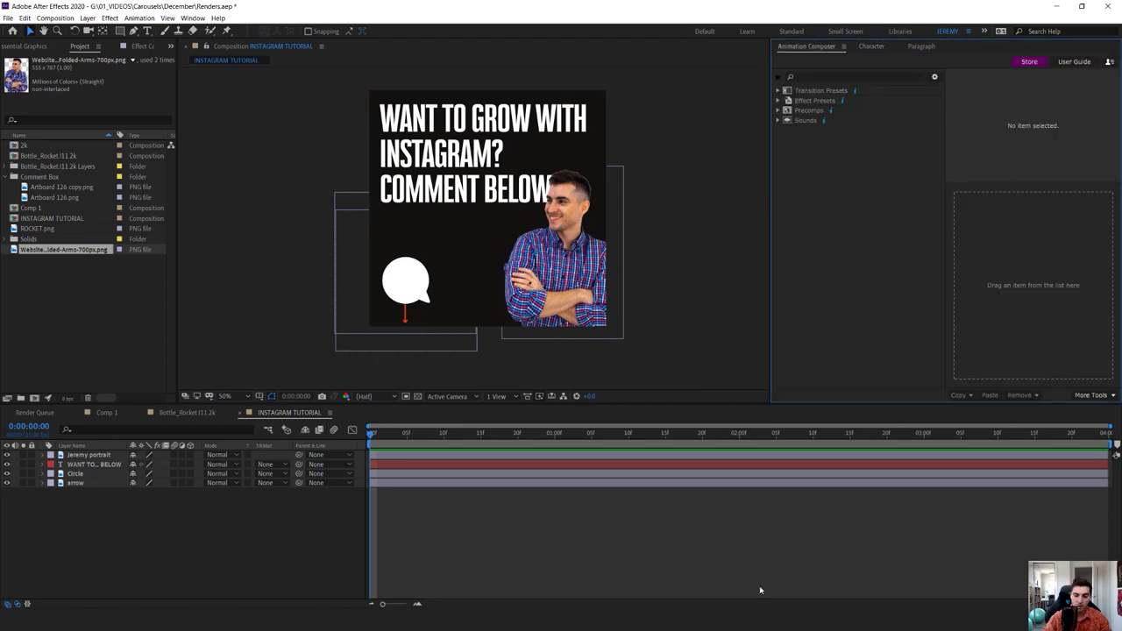
Step: Switch to the Chrome browser and search Google for "animation composer" in a new tab
left_click(848, 591)
key("alt+Tab")
key("ctrl+t")
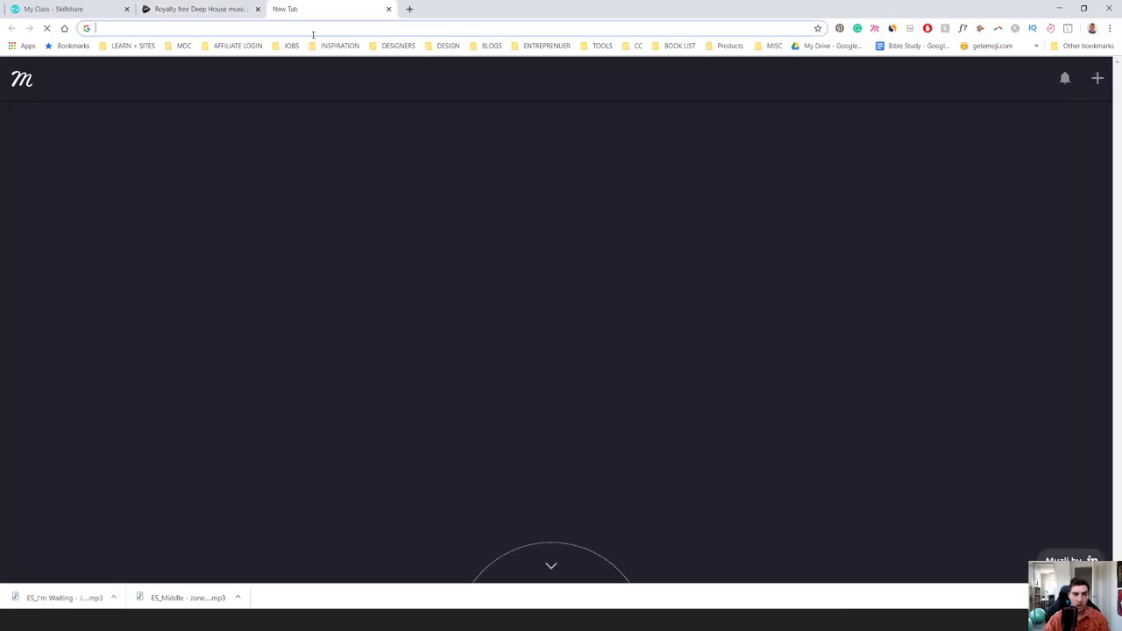
type("animation compose")
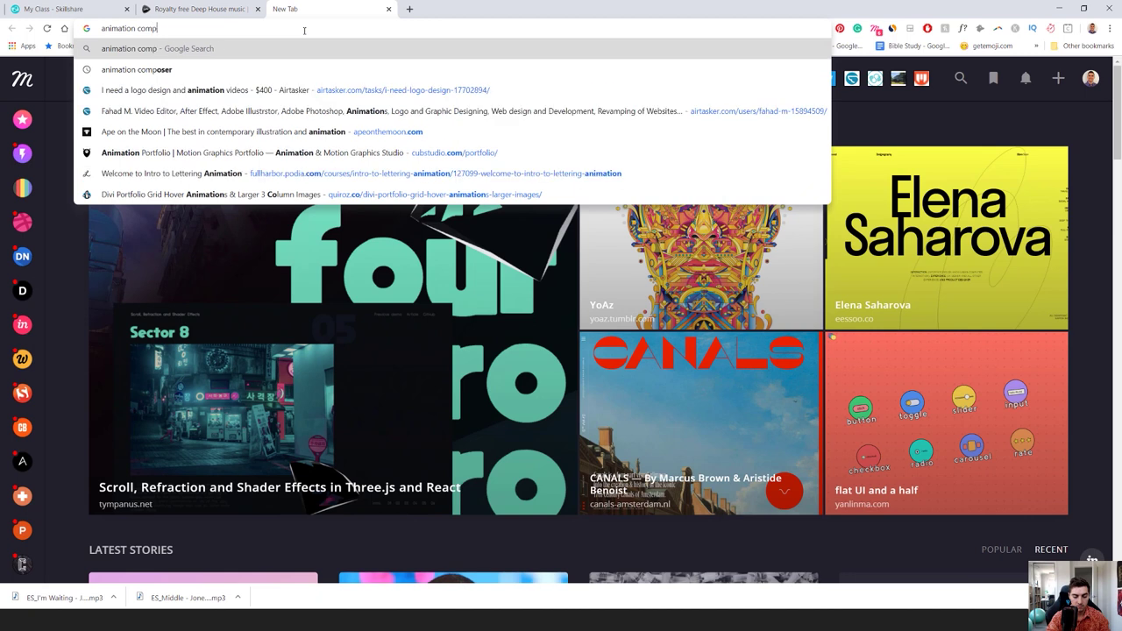
key("Return")
left_click(238, 75)
type("r")
key("Return")
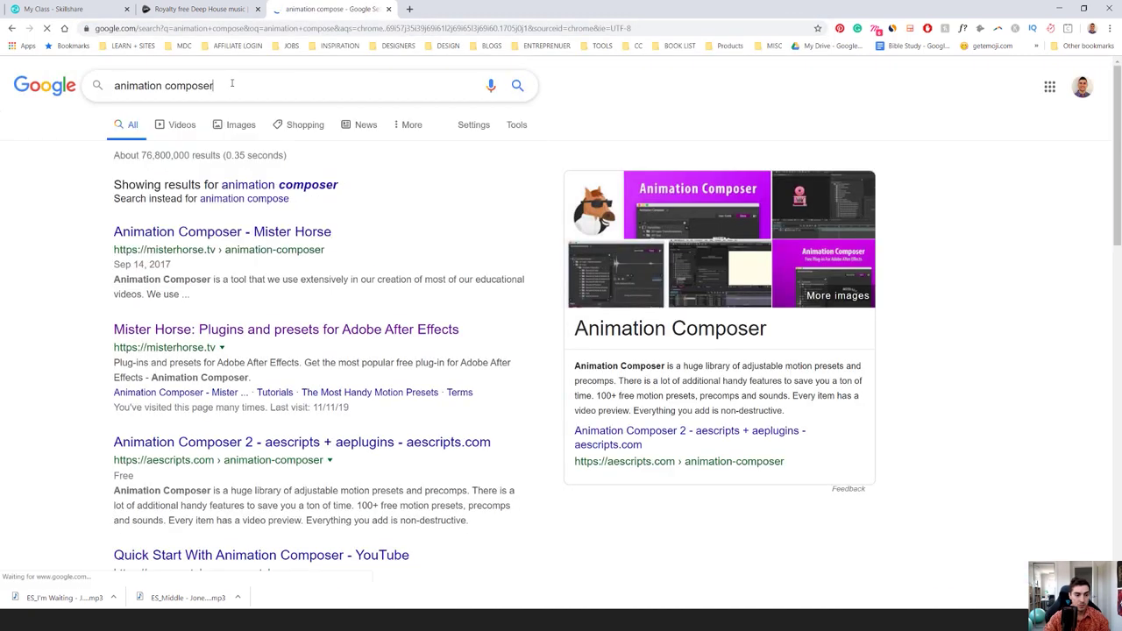
Step: Open the Mister Horse plugins and presets site and look through the products on its home page
left_click(169, 286)
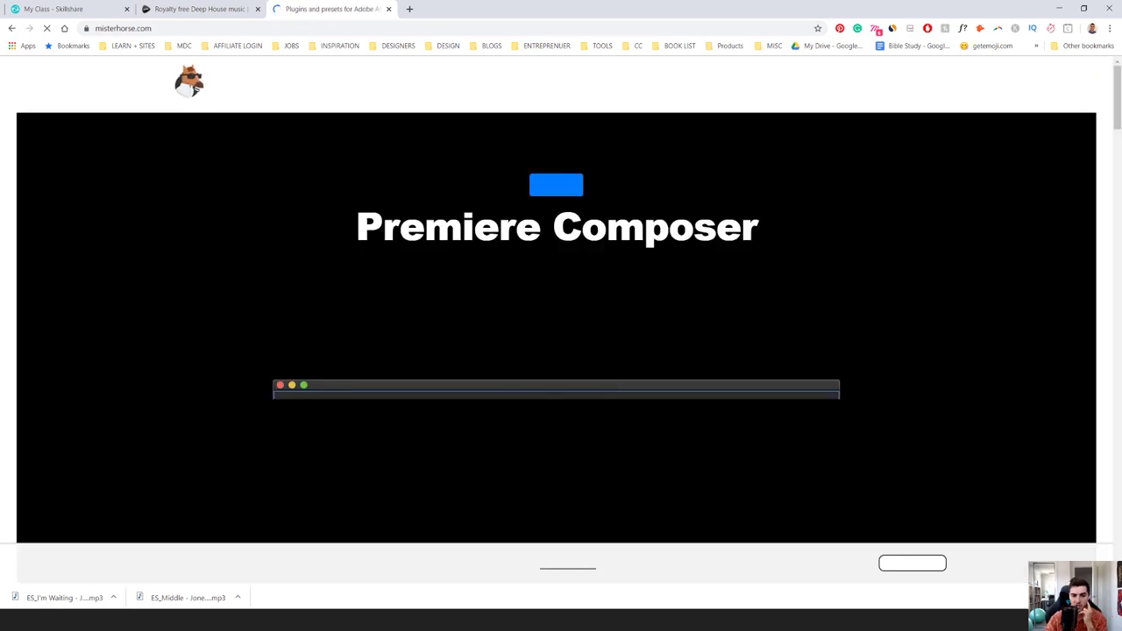
scroll(638, 264, "down", 4)
scroll(639, 263, "down", 10)
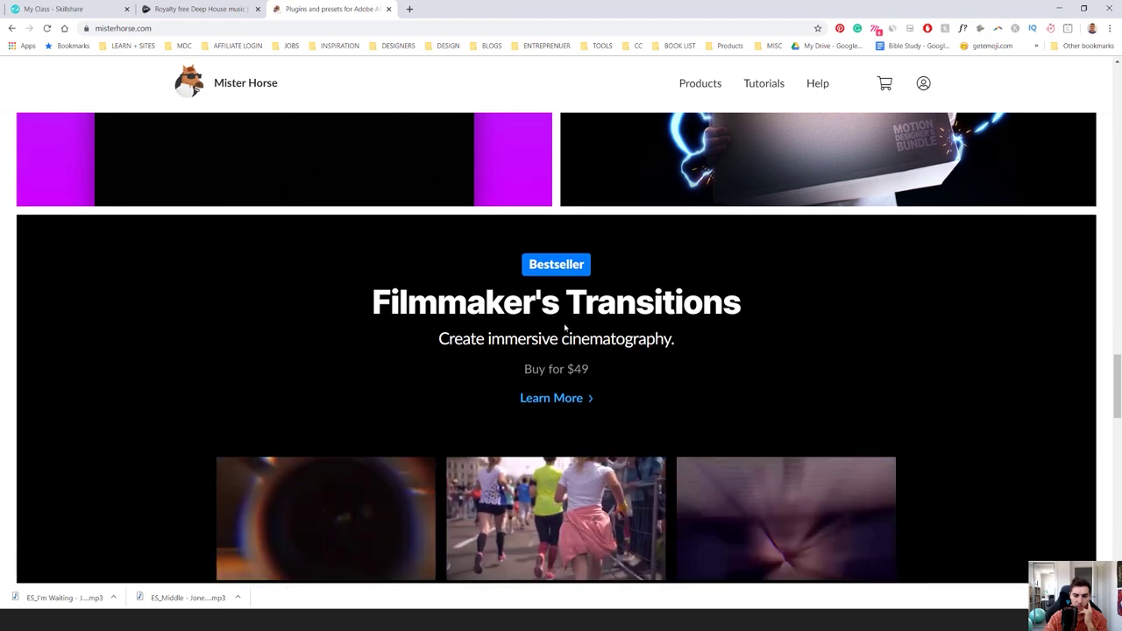
scroll(564, 325, "down", 4)
scroll(682, 298, "up", 2)
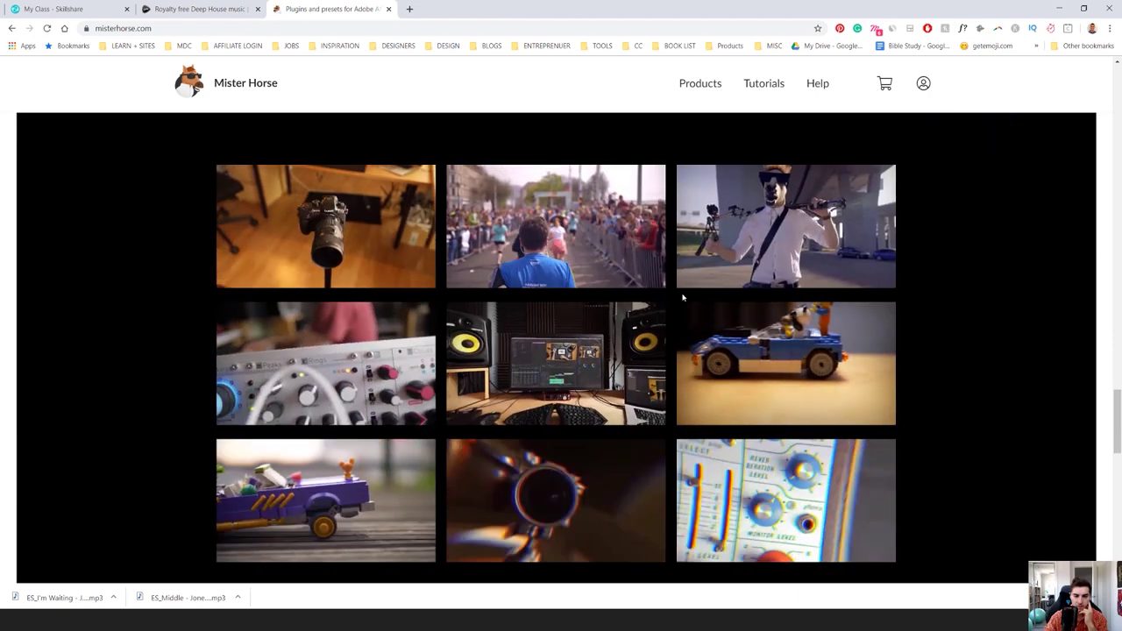
scroll(682, 298, "up", 3)
left_click_drag(1118, 385, 1118, 83)
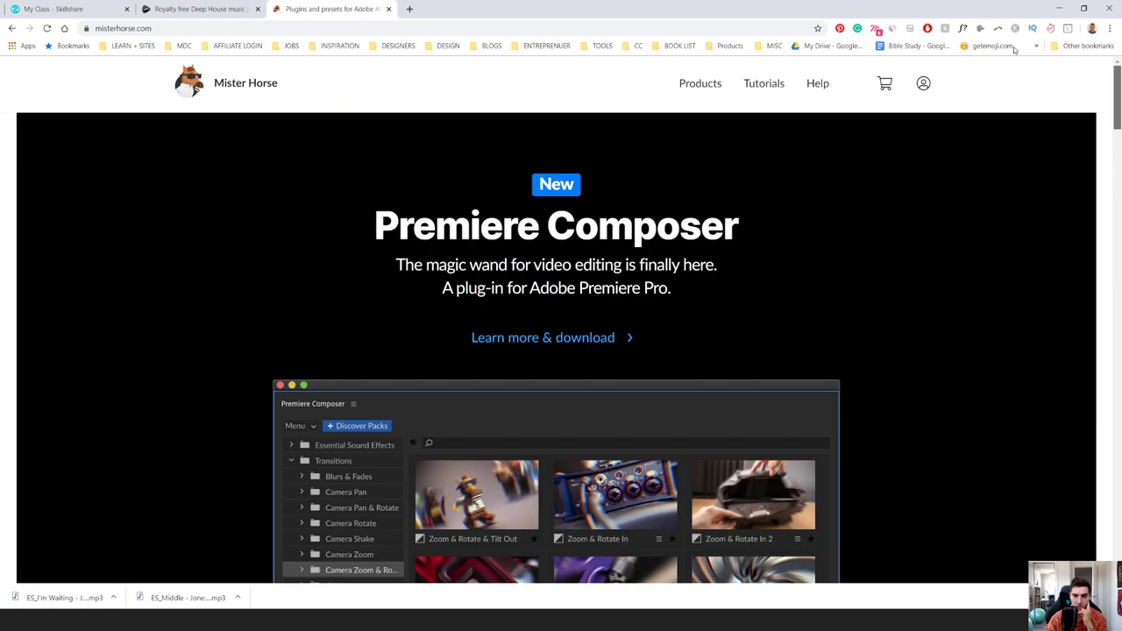
Step: Open the Mister Horse products page for Premiere Pro and look over its plugins
mouse_move(690, 82)
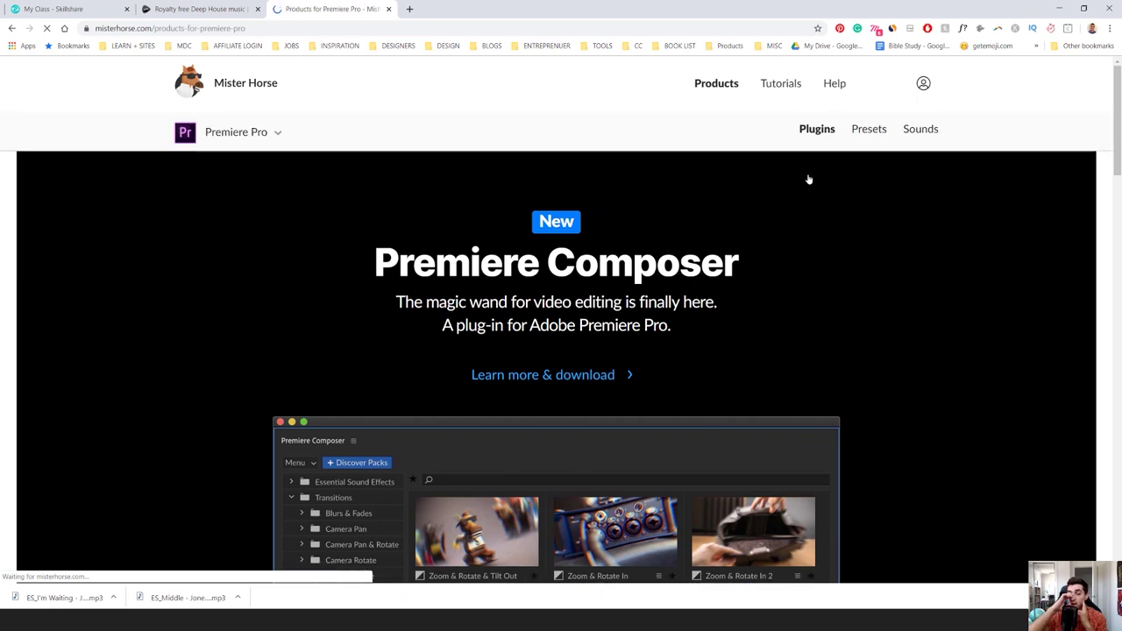
scroll(602, 215, "down", 5)
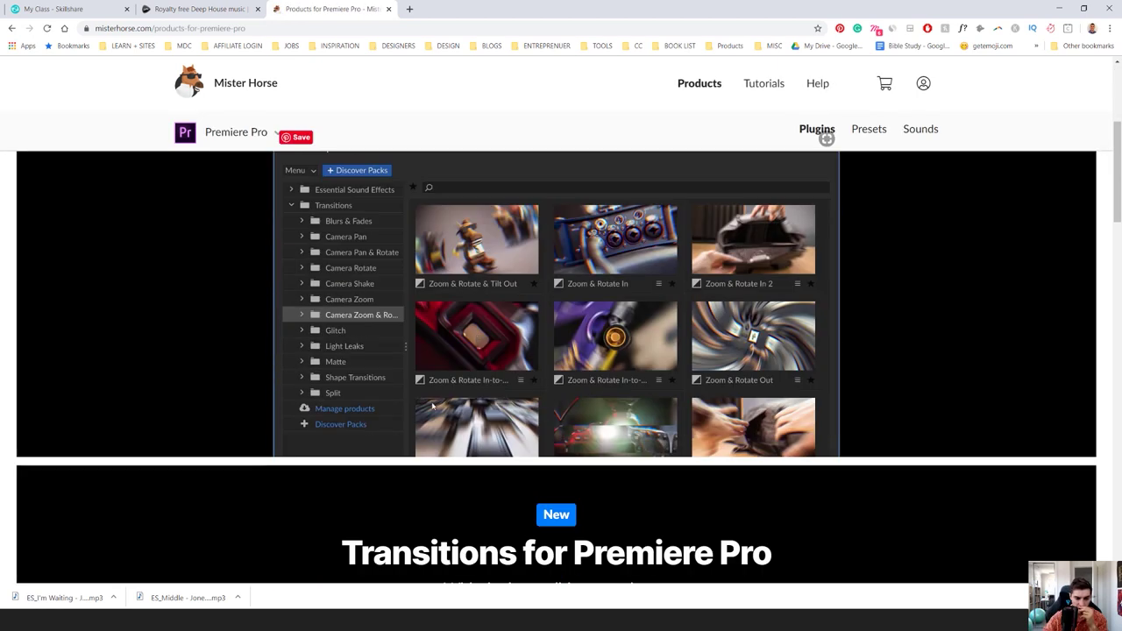
scroll(569, 348, "up", 3)
scroll(569, 348, "up", 2)
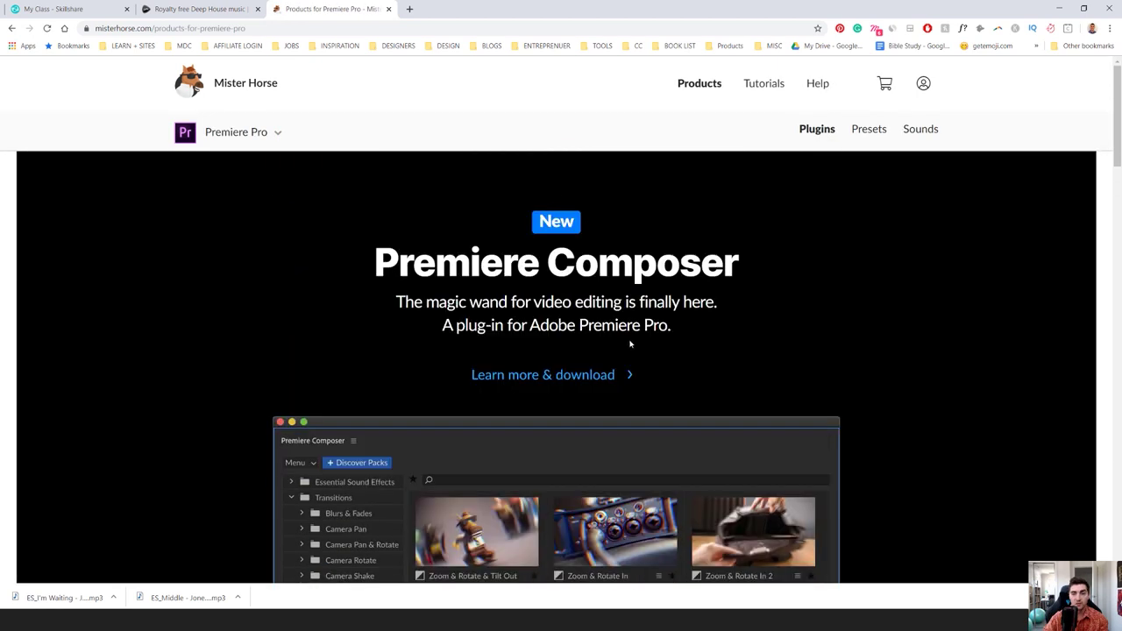
Step: Switch back to After Effects and select the portrait and headline text layers together in the composition
left_click(1060, 9)
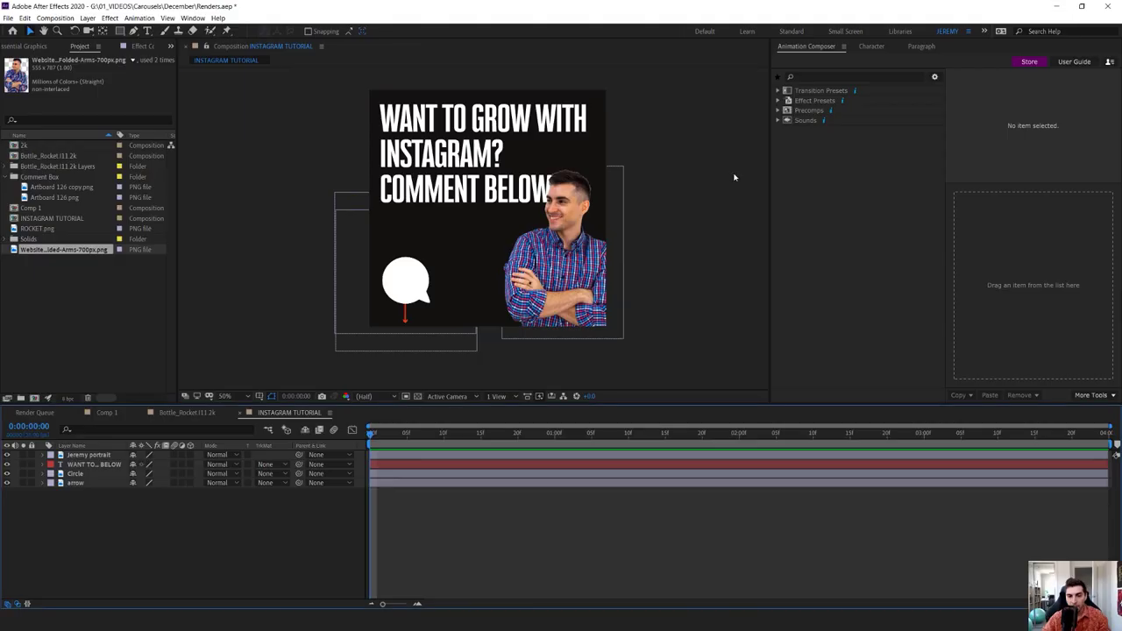
scroll(444, 220, "up", 2)
left_click_drag(610, 288, 554, 285)
scroll(556, 285, "down", 3)
scroll(555, 285, "up", 2)
left_click_drag(536, 240, 534, 230)
left_click(607, 248)
left_click(498, 165, "shift")
left_click(613, 248, "shift")
left_click(628, 252, "shift")
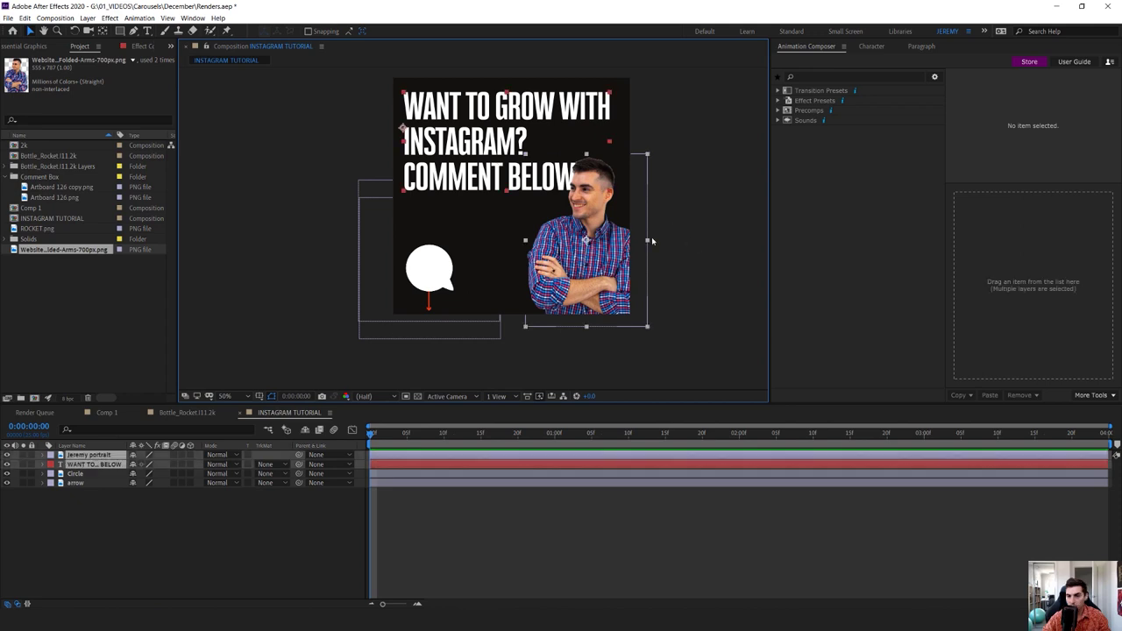
Step: Browse Animation Composer's 2D Fade & Position transition presets and list the direction variants of Ease Fade & Position 1
left_click_drag(769, 59, 658, 75)
left_click(669, 90)
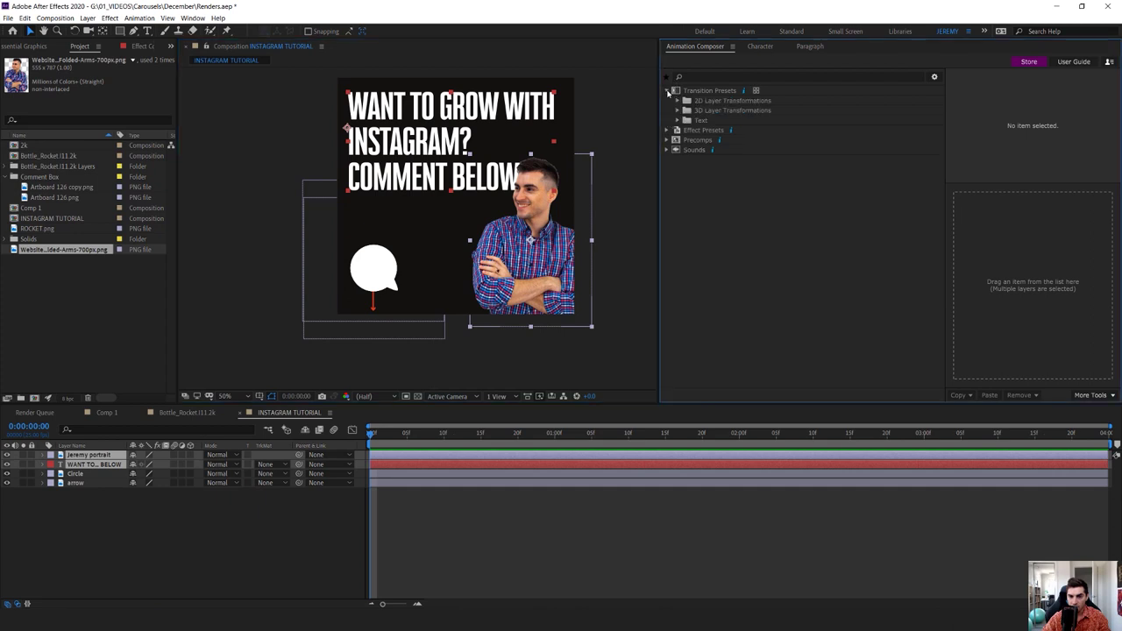
left_click(679, 101)
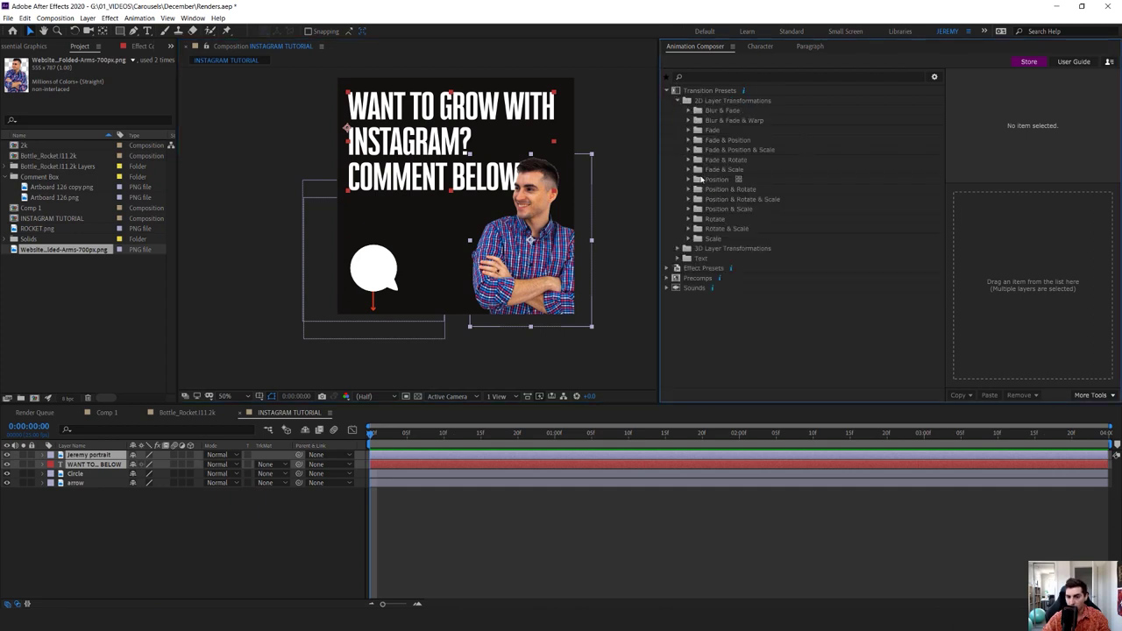
left_click(689, 141)
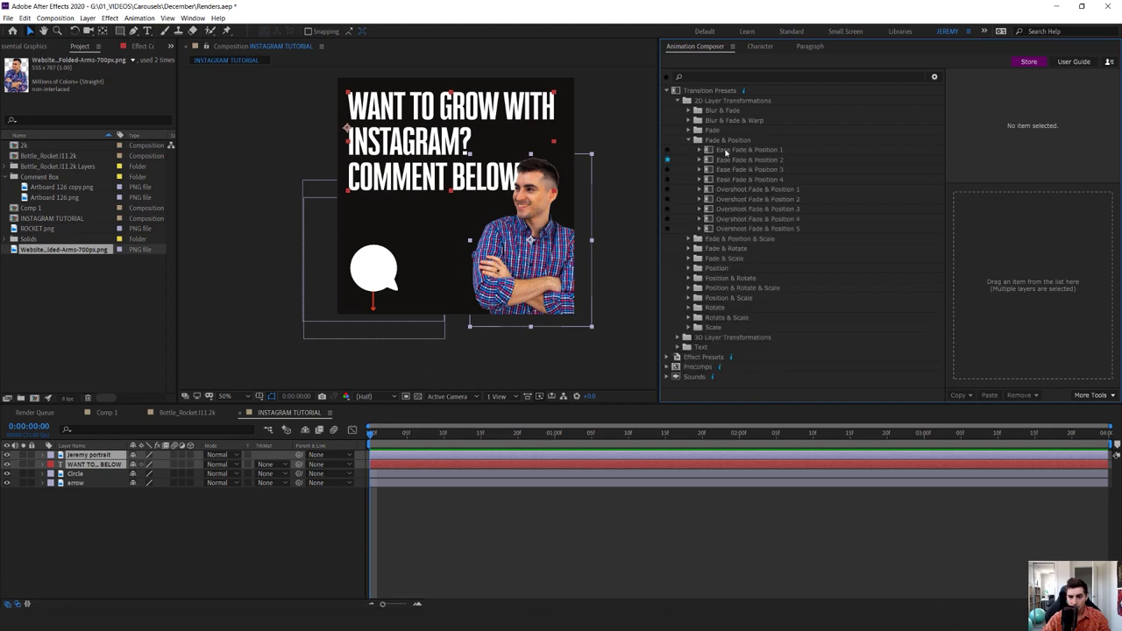
left_click(726, 150)
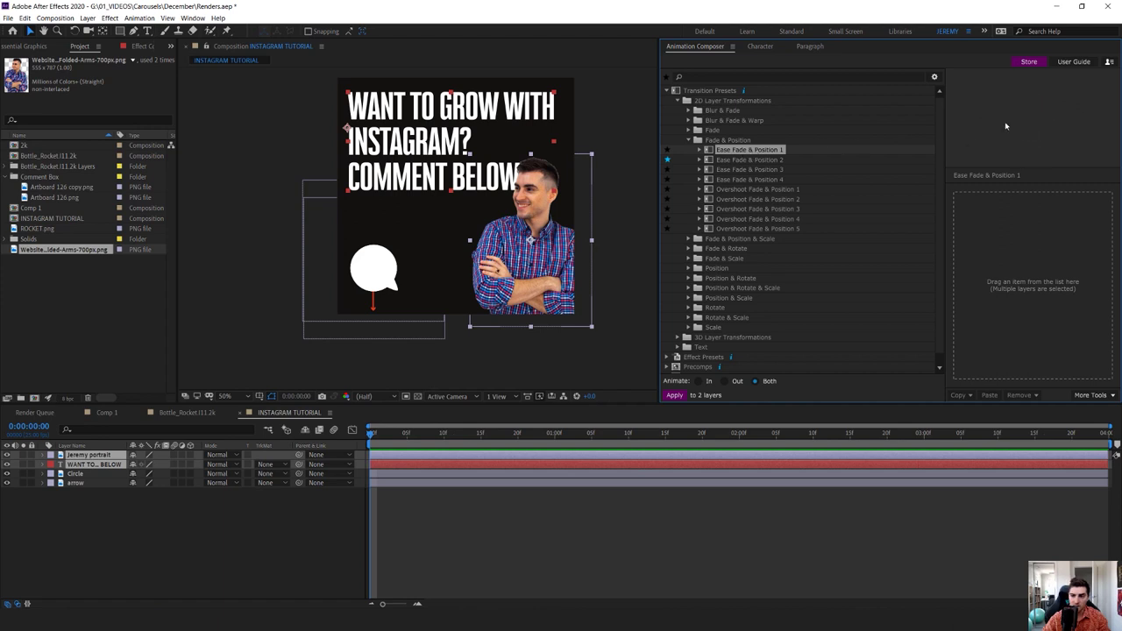
left_click(699, 150)
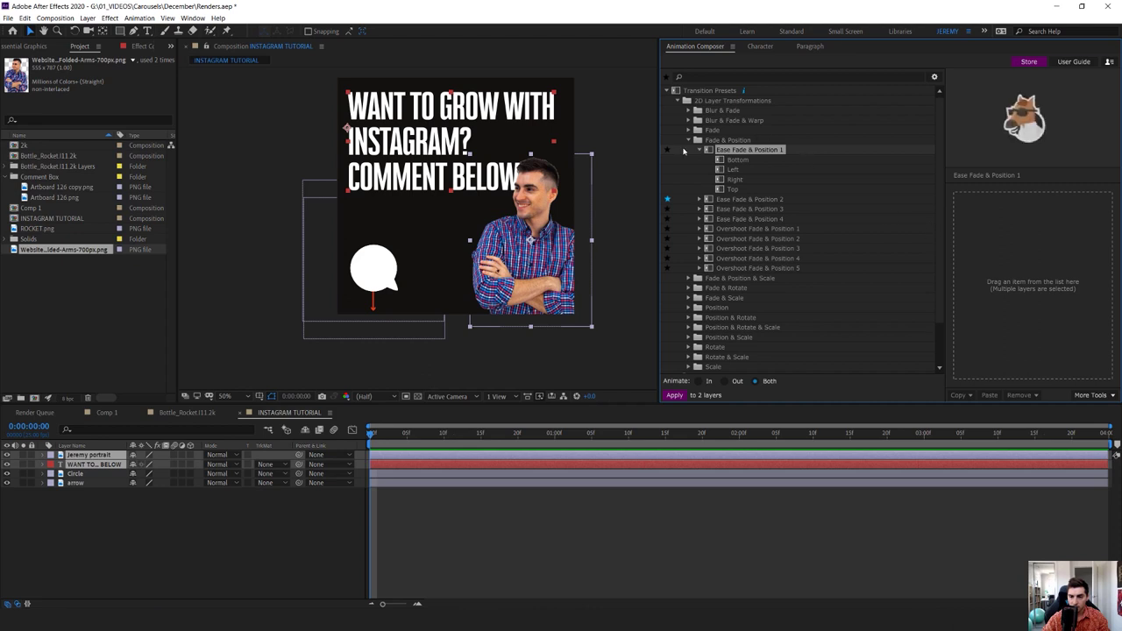
Step: Apply the Right variant of Ease Fade & Position 1 as an in transition to the portrait and headline text layers
left_click_drag(659, 151, 581, 150)
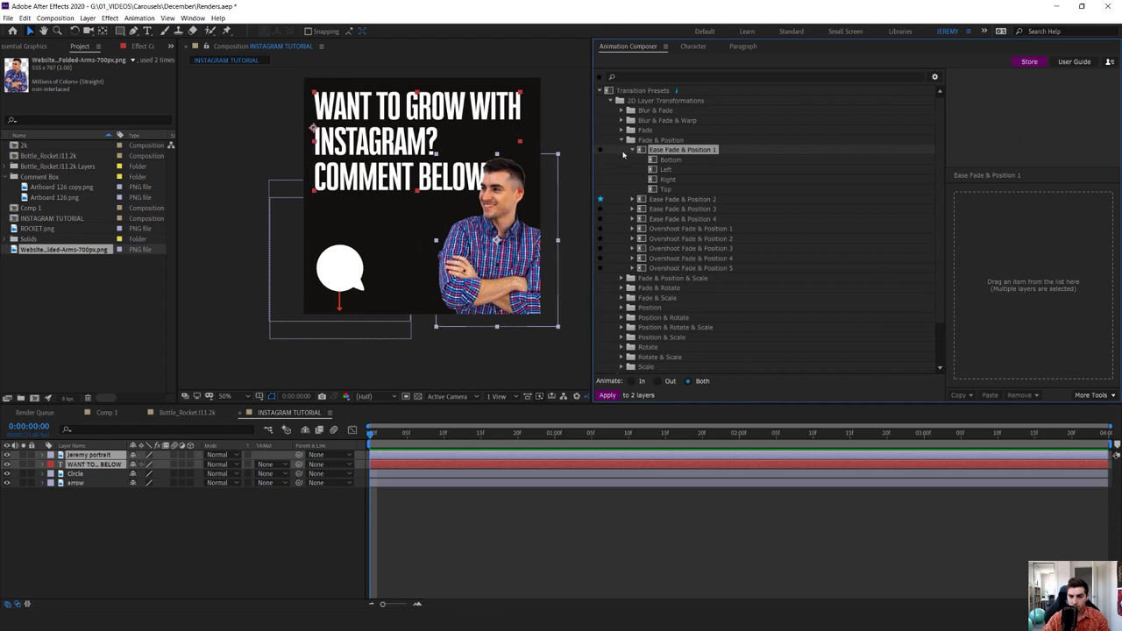
left_click(668, 161)
left_click(666, 170)
left_click(667, 179)
left_click(667, 170)
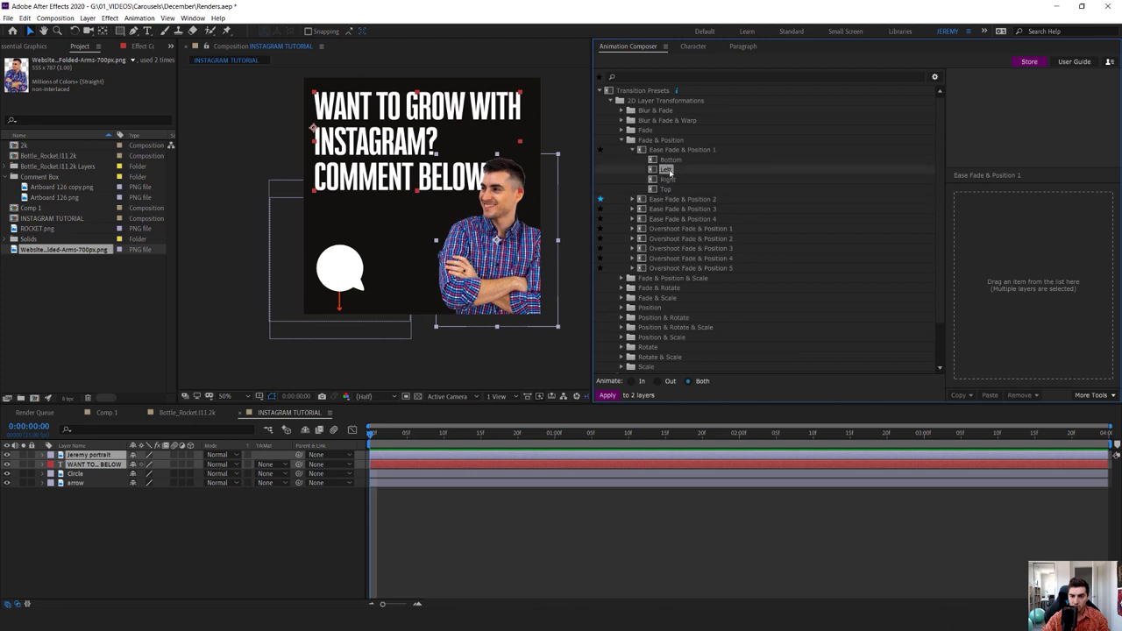
left_click(668, 180)
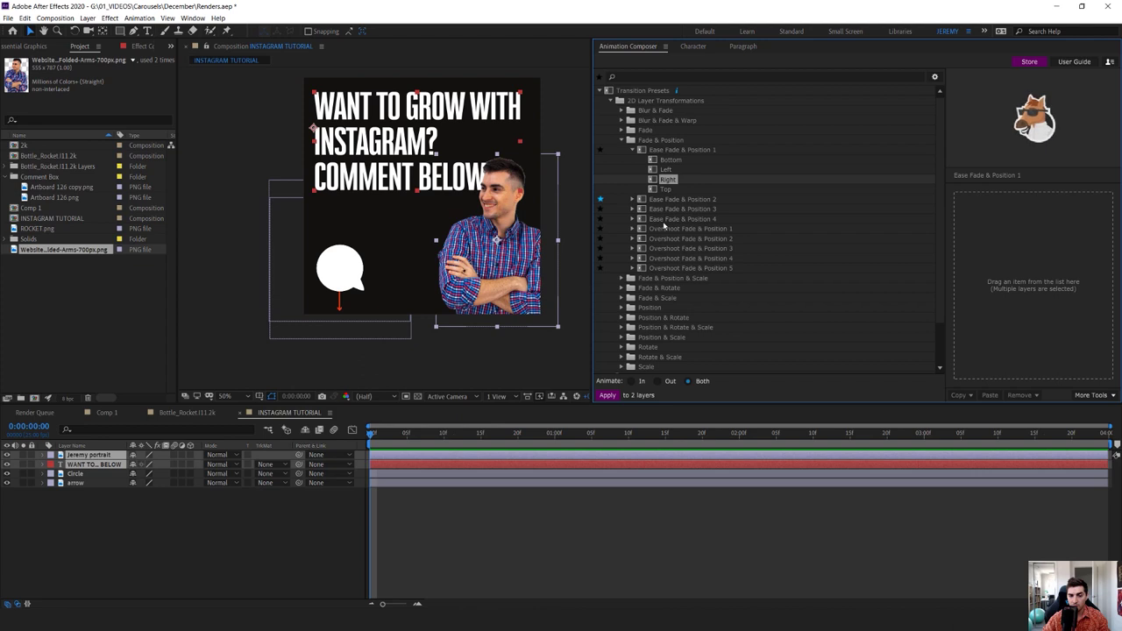
left_click_drag(669, 179, 999, 233)
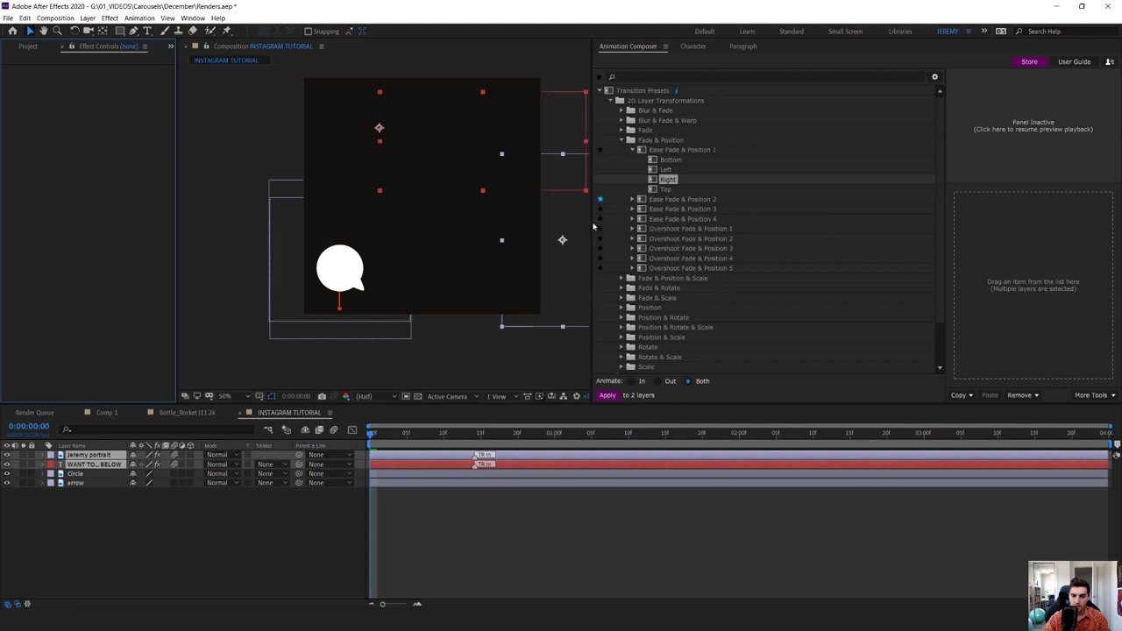
left_click_drag(593, 226, 677, 228)
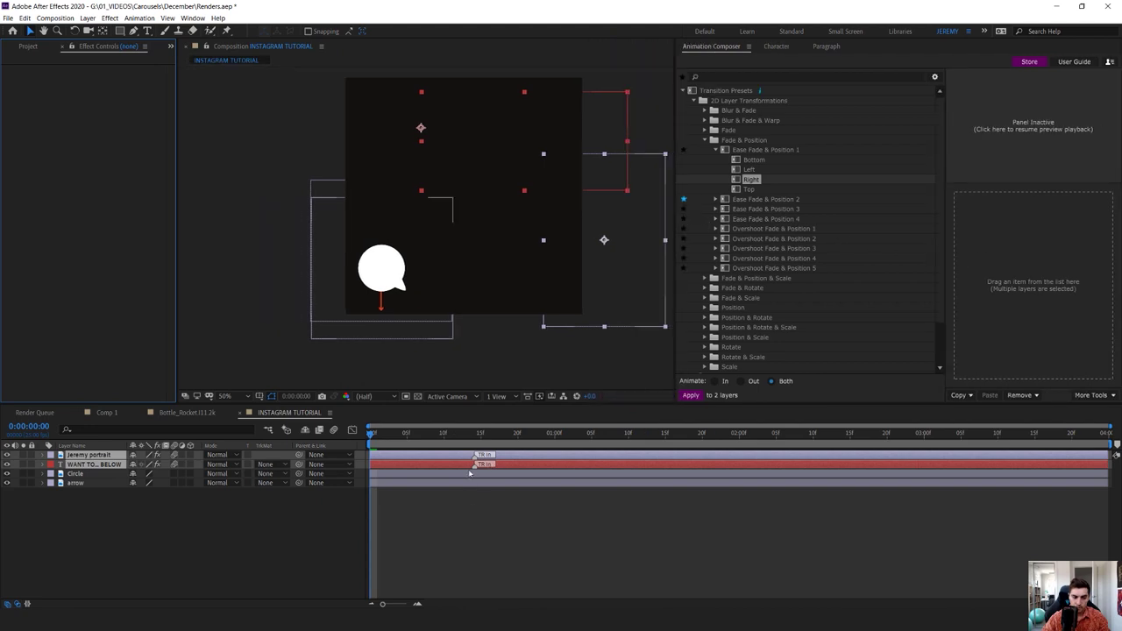
Step: Play the composition from its start to review the in transitions on the portrait and headline text layers
left_click(496, 508)
left_click(501, 455)
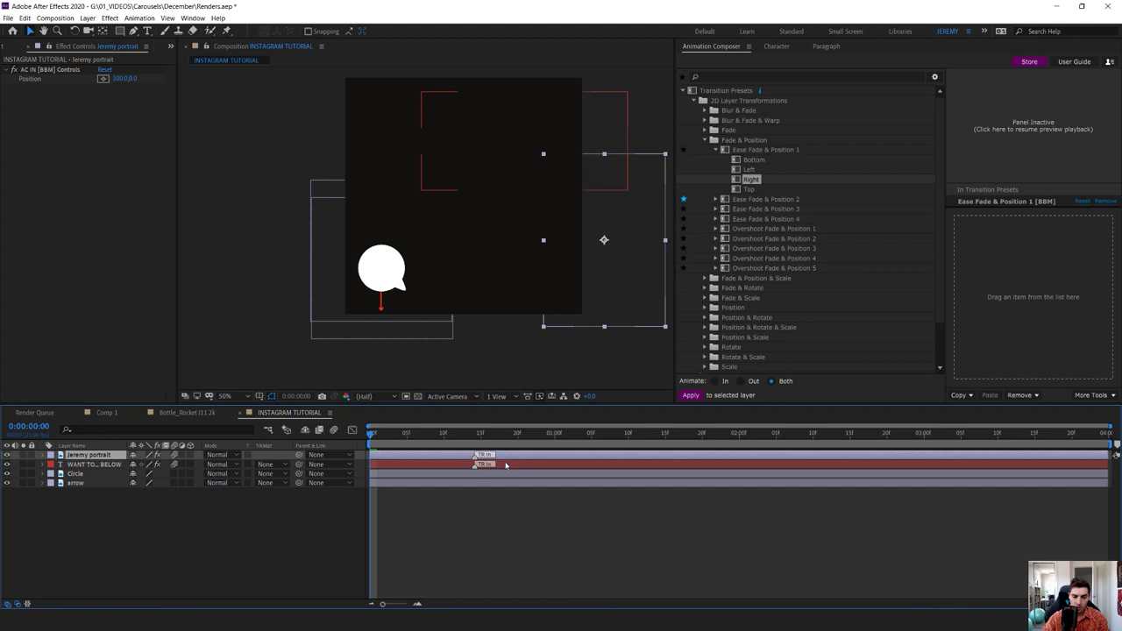
left_click(504, 464)
left_click(497, 455)
left_click_drag(451, 437, 336, 450)
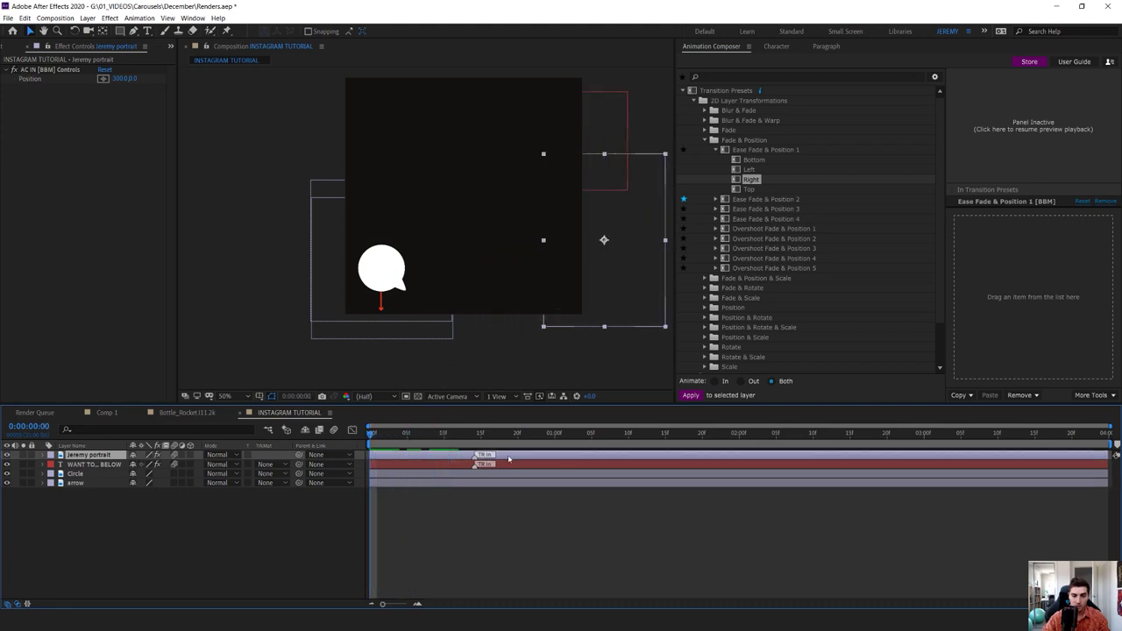
key("space")
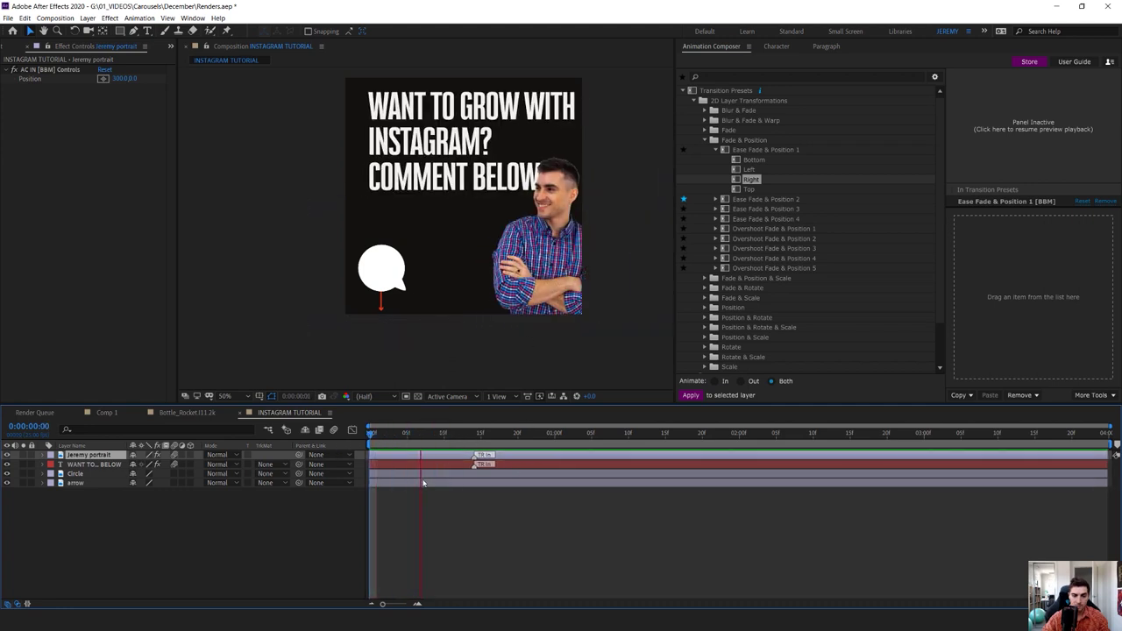
key("space")
key("space")
key("space")
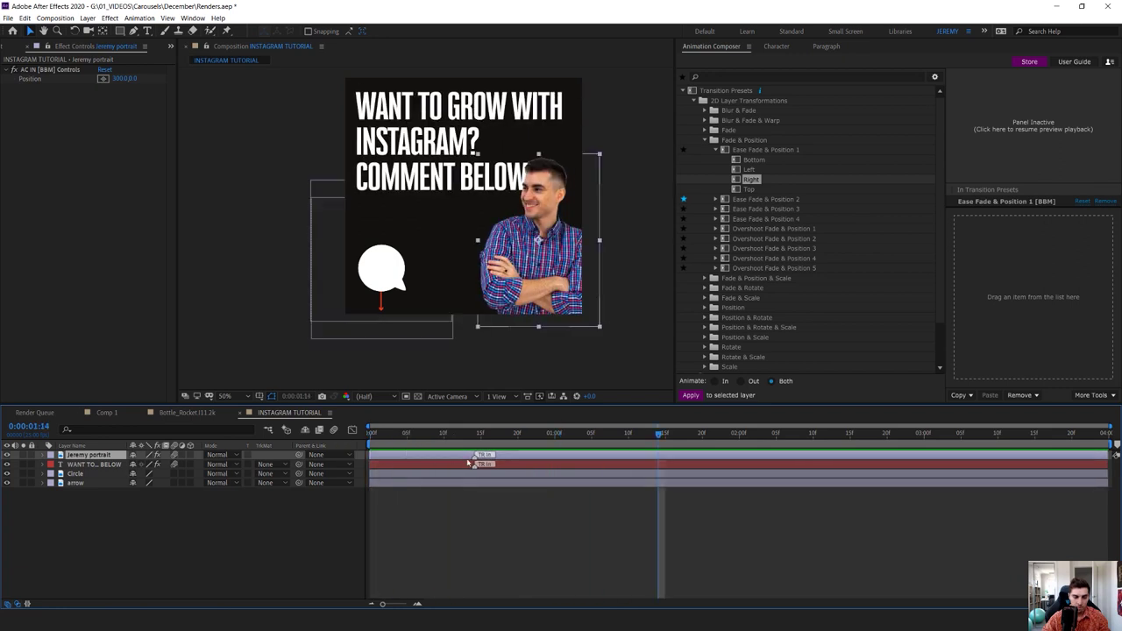
Step: Inspect the portrait layer's AC IN effect controls and compositing options in the timeline around 0:00:00:15
left_click(480, 433)
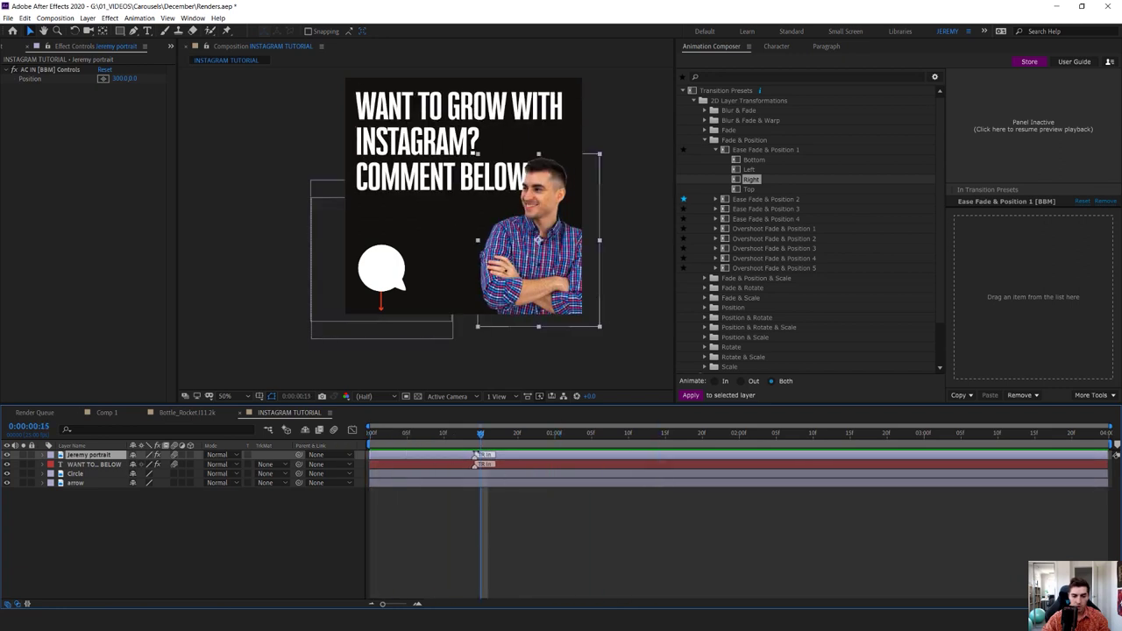
left_click(48, 456)
left_click(52, 465)
left_click(61, 474)
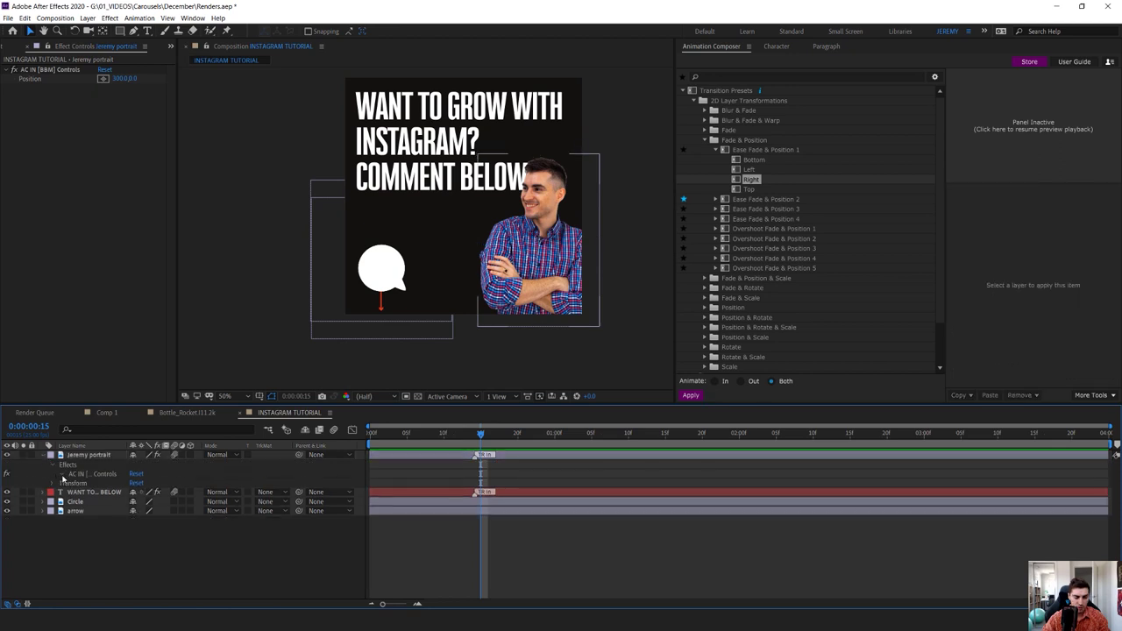
left_click(74, 493)
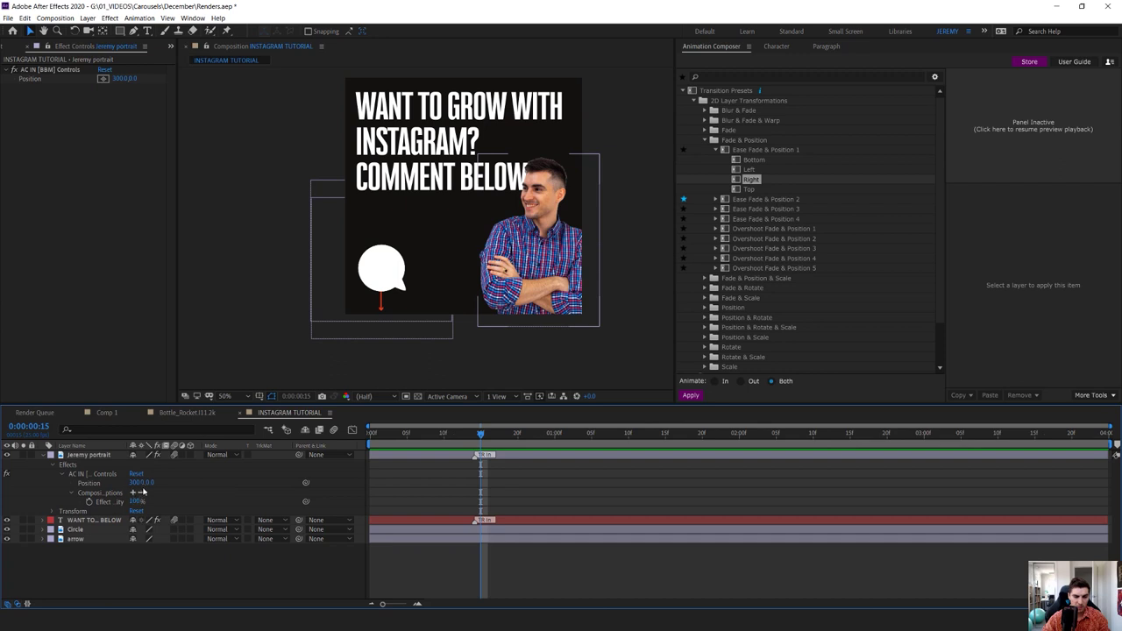
left_click(54, 465)
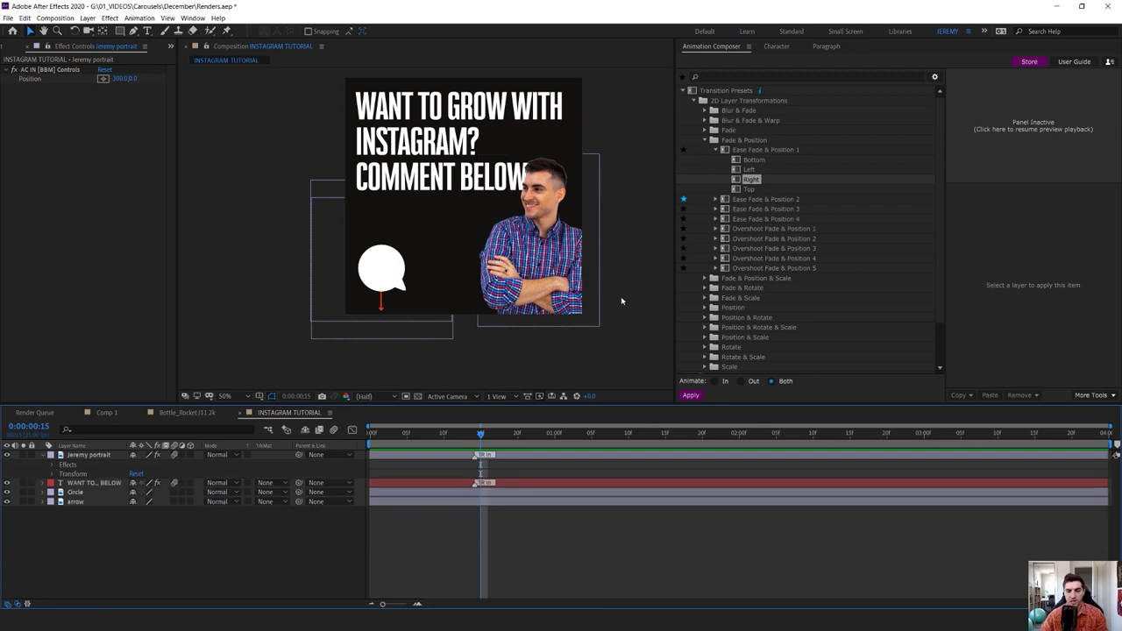
Step: Remove the Ease Fade & Position 1 in transition from the headline text layer
left_click(516, 484)
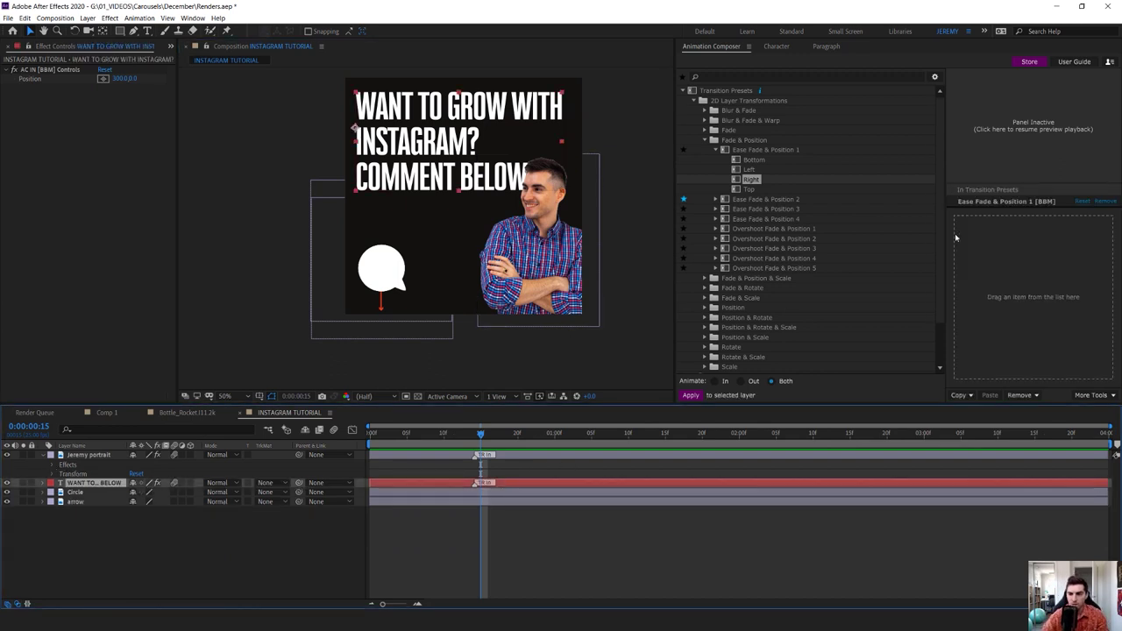
left_click(1106, 203)
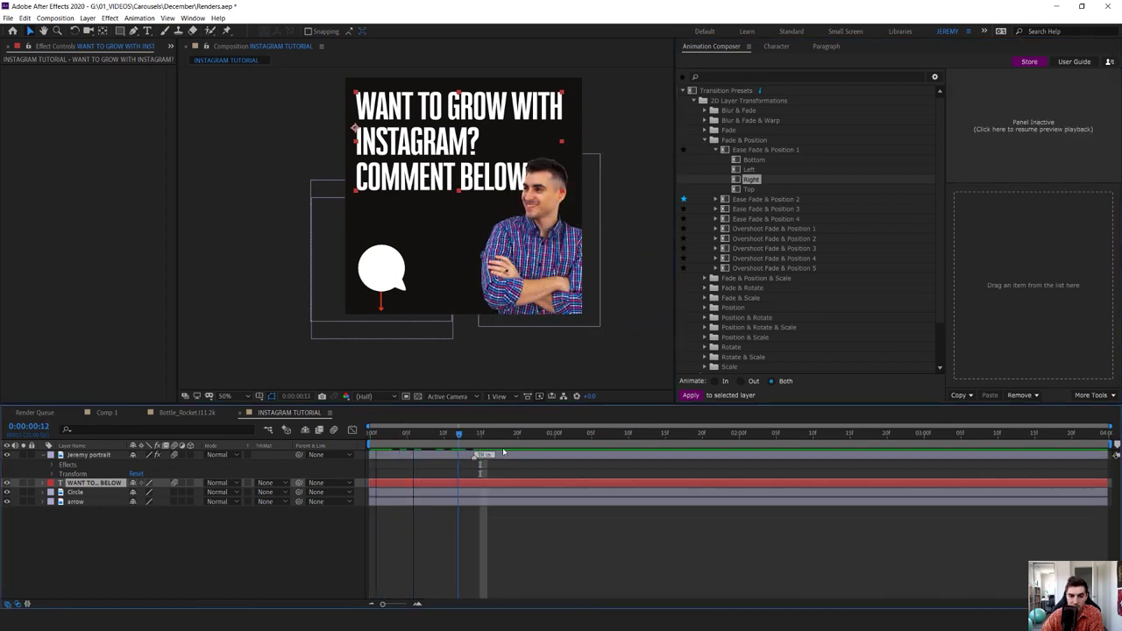
left_click(400, 493)
left_click(405, 483)
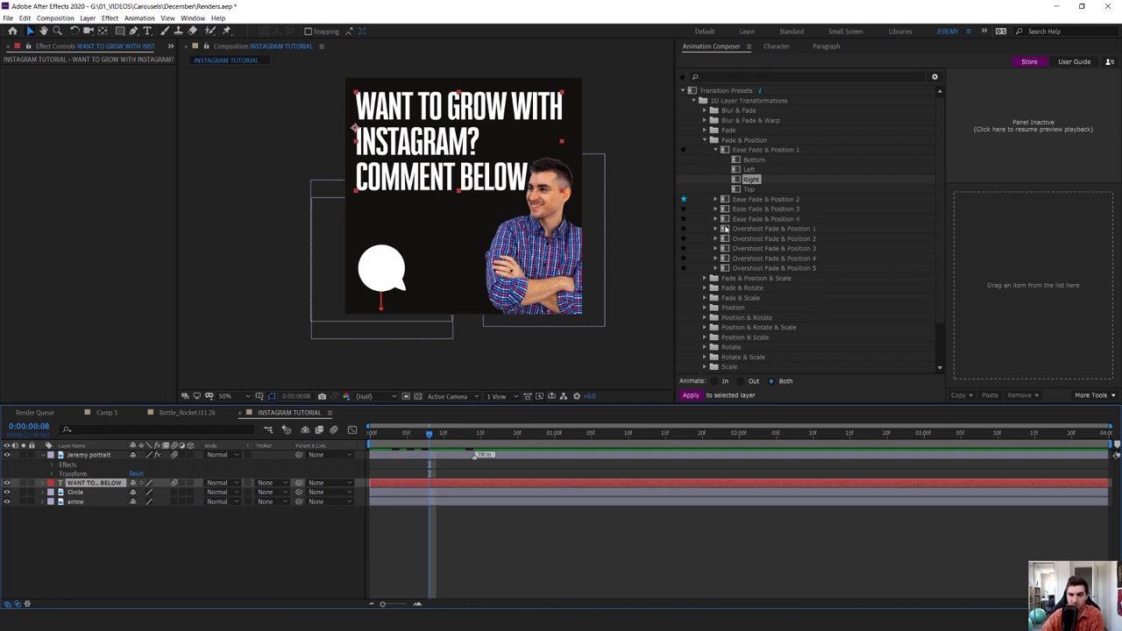
Step: Apply the text preset Fade & Position Lines From Start Together 2 as an in transition to the headline layer
left_click(683, 90)
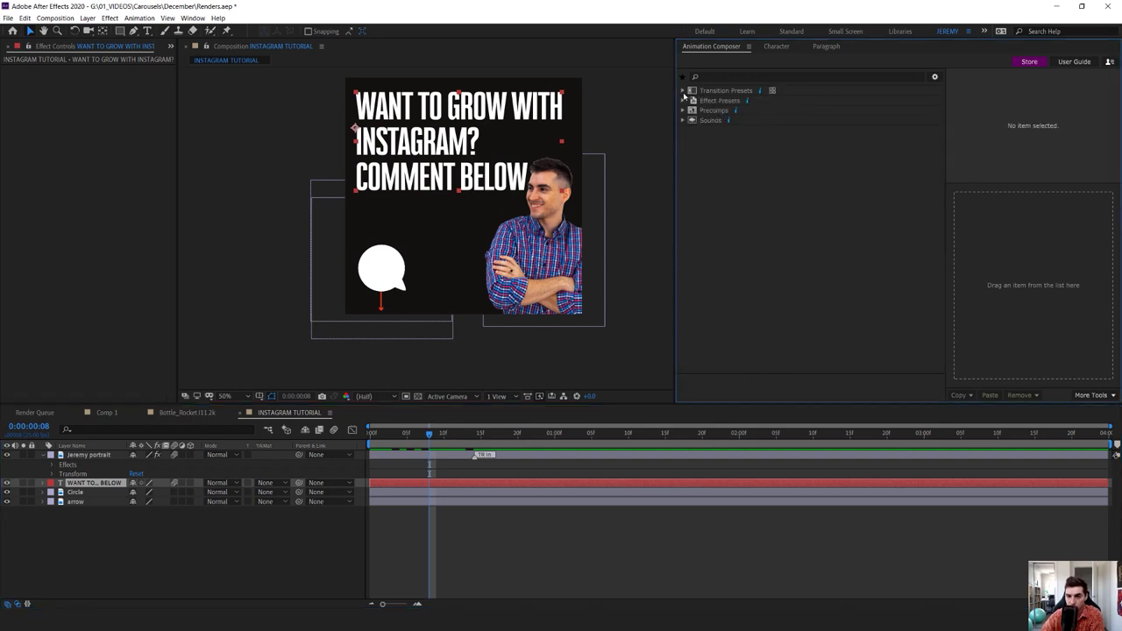
left_click(682, 91)
left_click(693, 120)
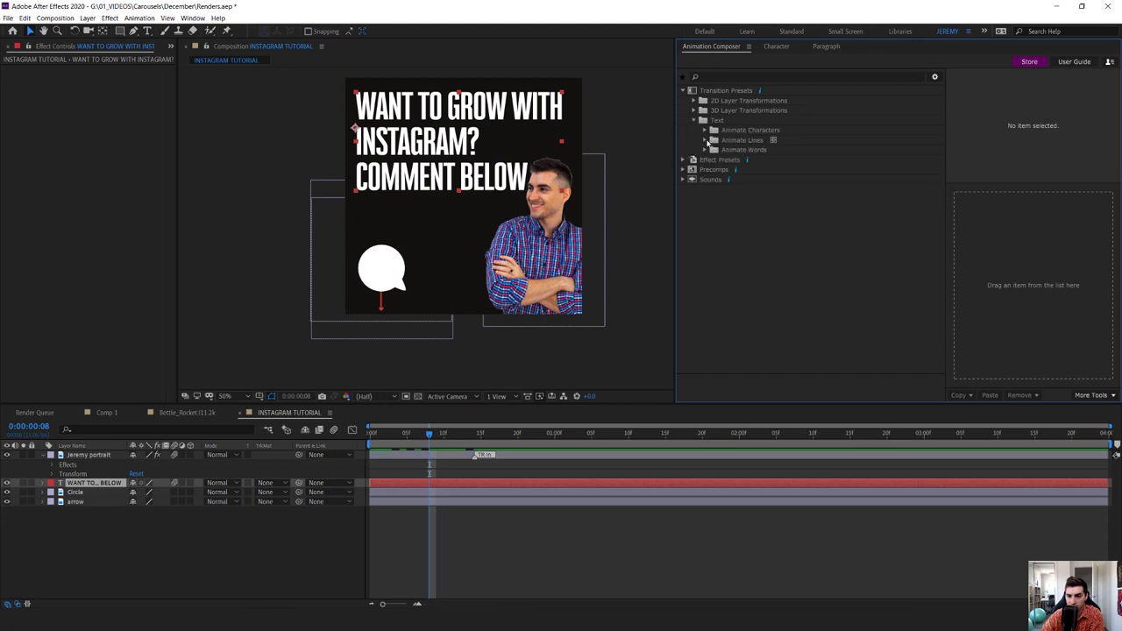
left_click(705, 140)
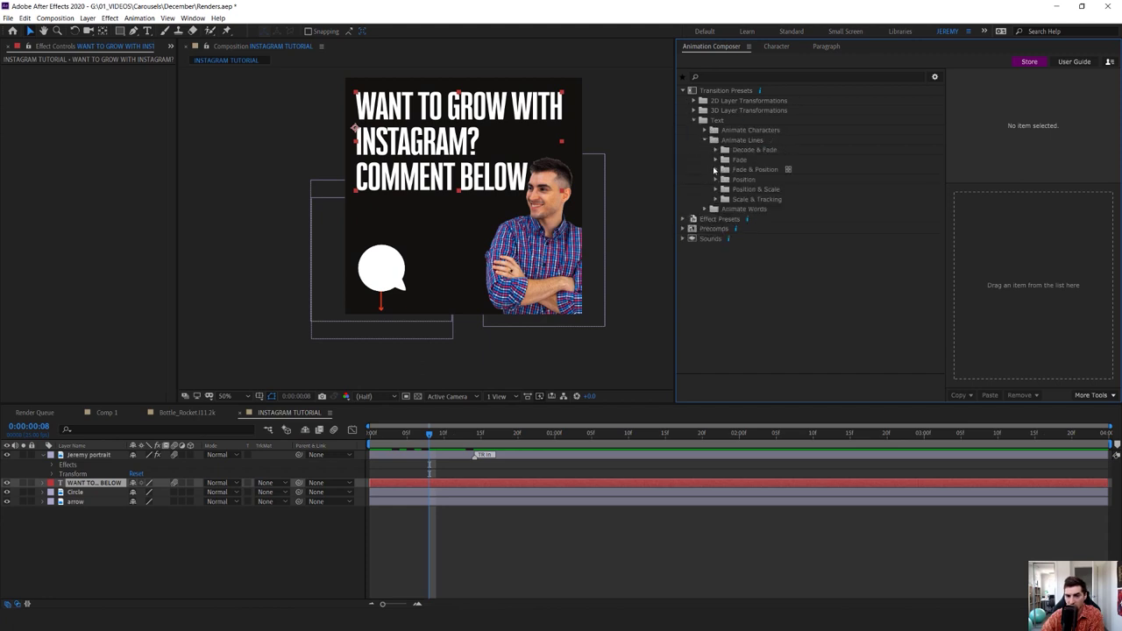
left_click(715, 169)
left_click(727, 179)
left_click(780, 190)
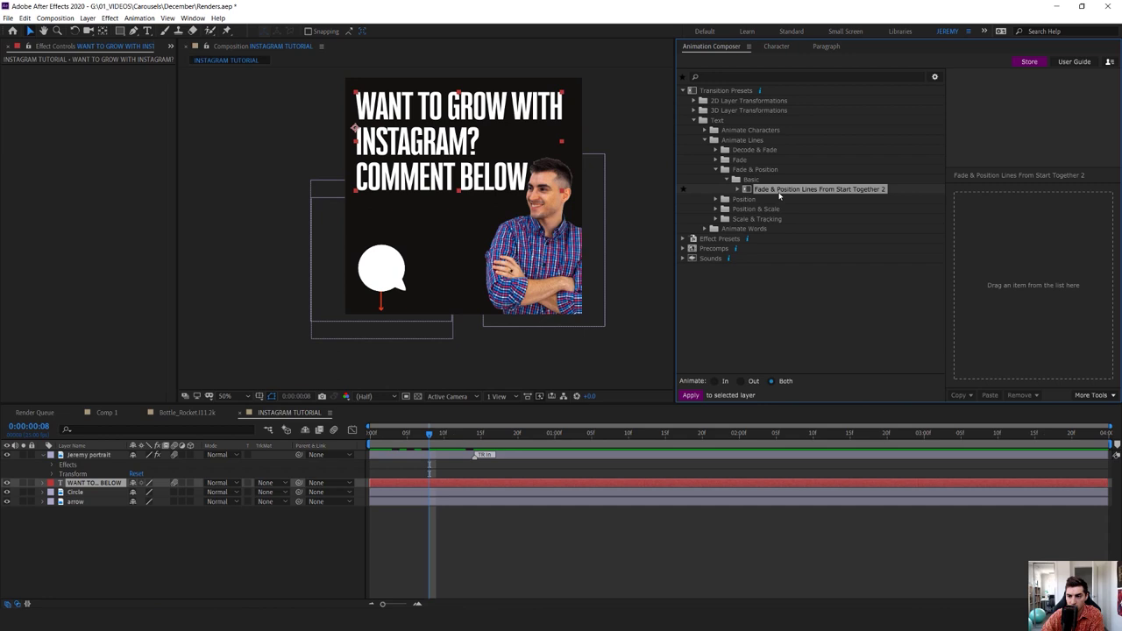
left_click_drag(854, 190, 988, 304)
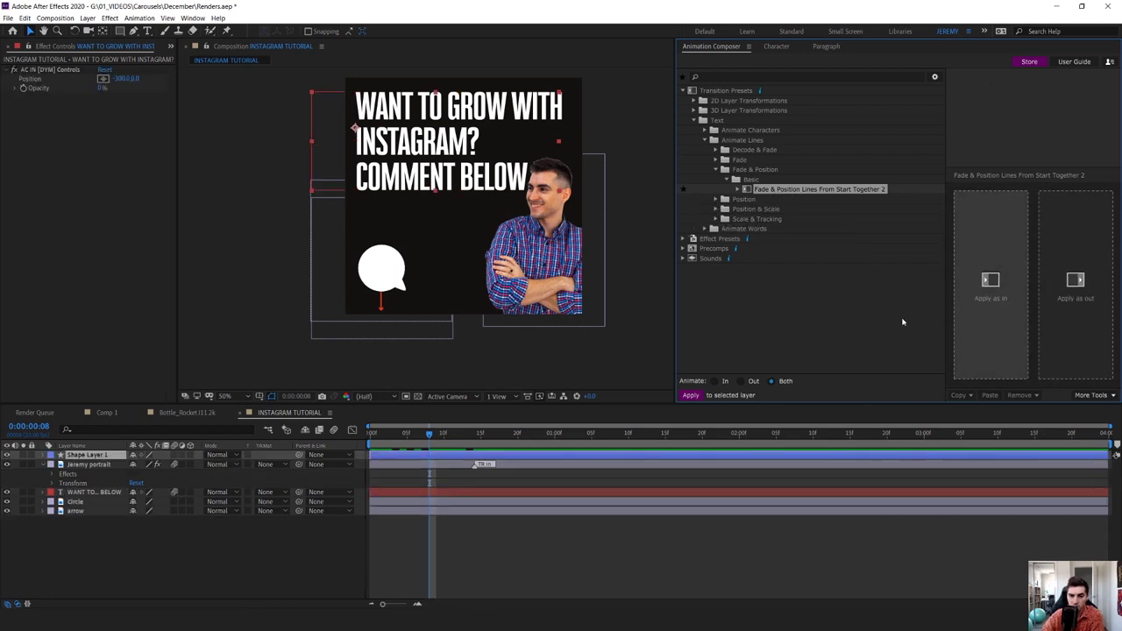
Step: Play the composition from the first frame to review the headline's line-by-line entrance, close up and in full view
left_click_drag(418, 437, 369, 435)
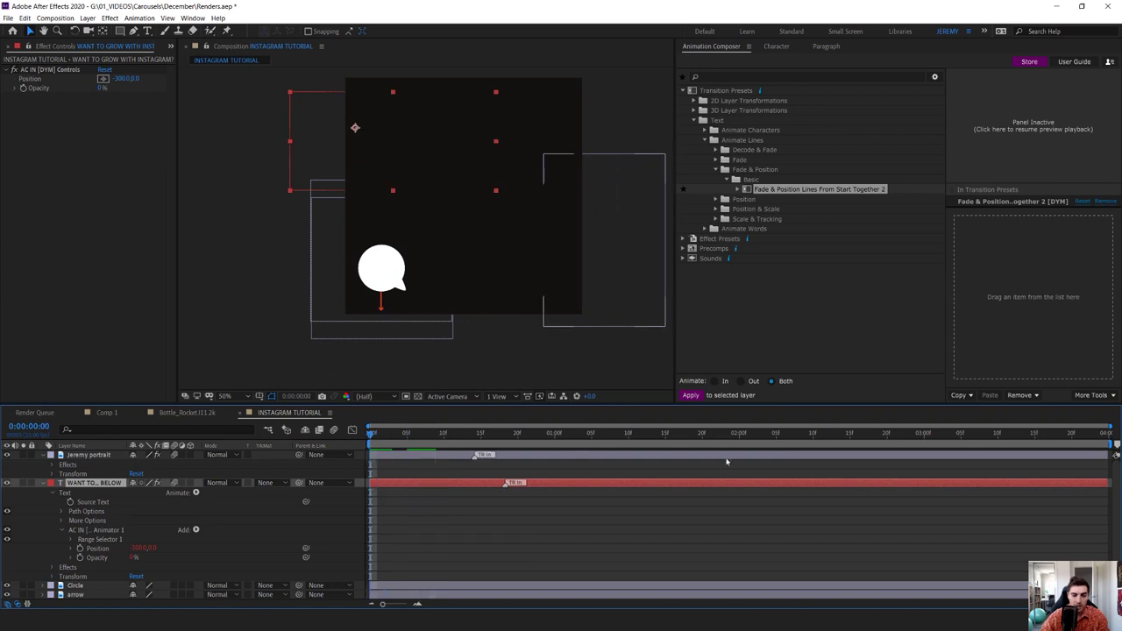
scroll(486, 140, "up", 1)
left_click_drag(485, 180, 452, 250)
left_click(346, 438)
key("space")
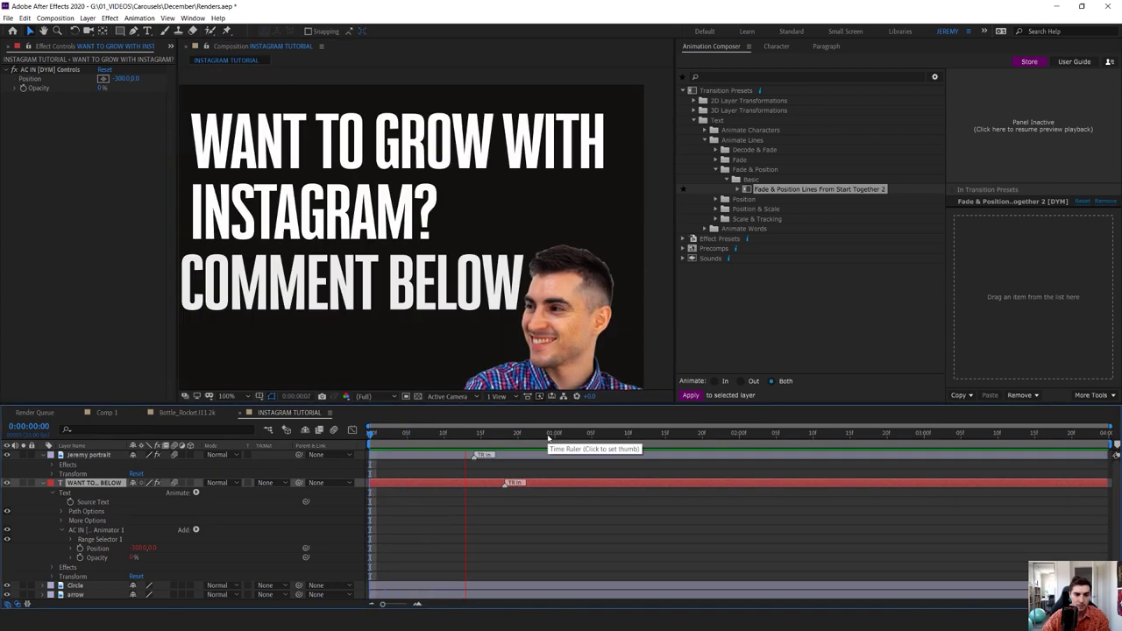
key("space")
scroll(456, 313, "down", 1)
left_click_drag(470, 307, 463, 255)
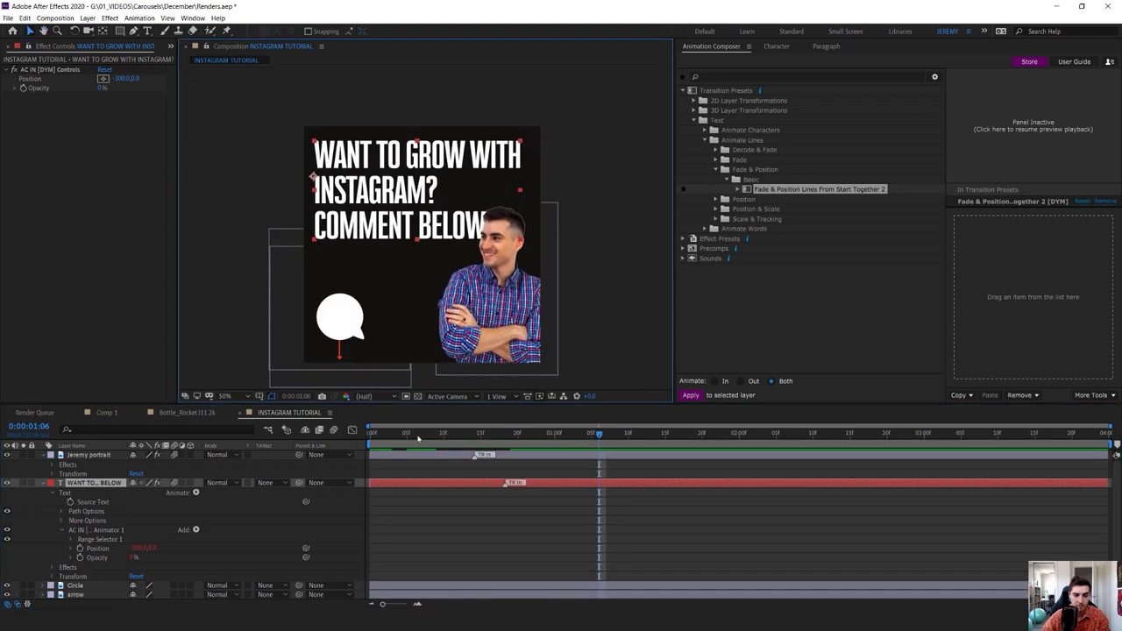
key("space")
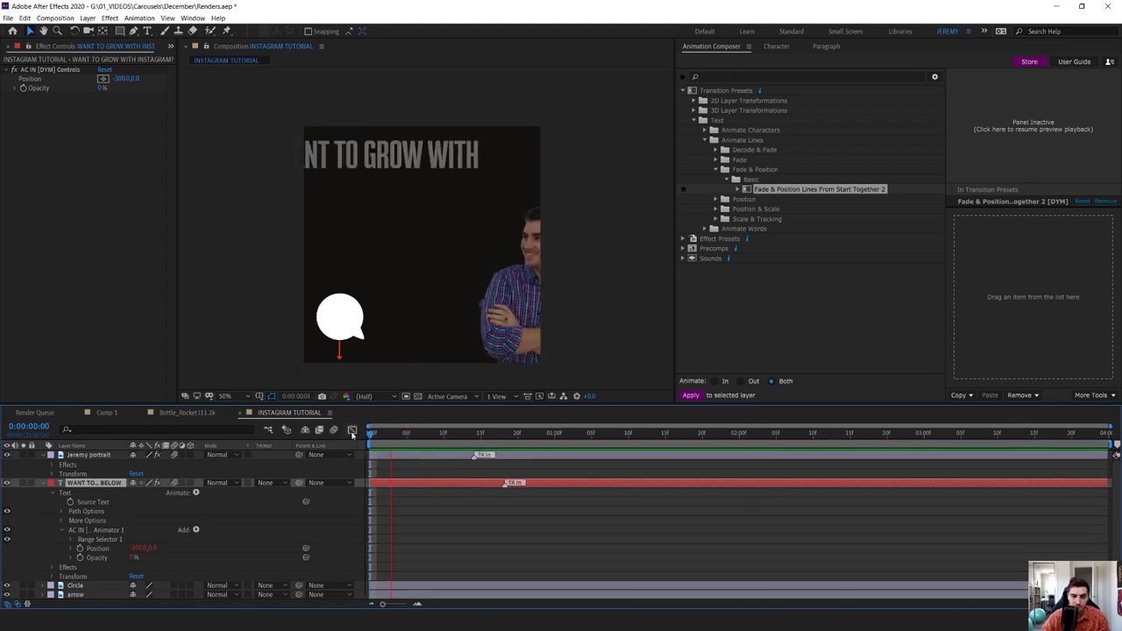
key("space")
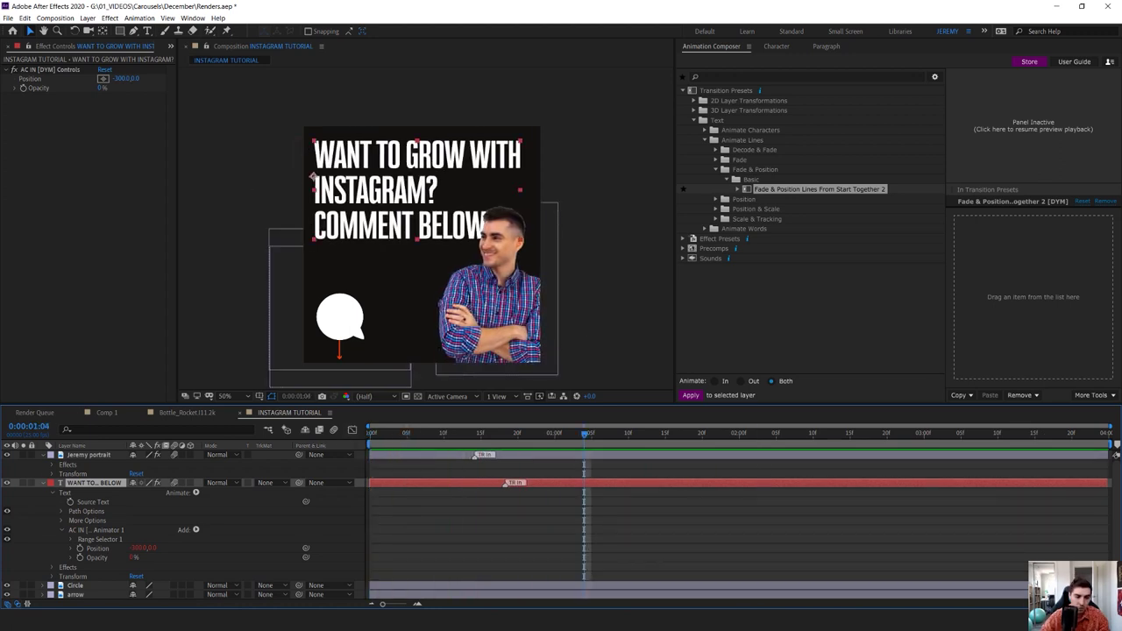
Step: Collapse the headline and portrait layer properties, and give the Circle layer the Left variant of Ease Fade & Position 1 as an in transition
left_click(43, 482)
left_click(43, 455)
left_click(65, 498)
left_click(335, 338)
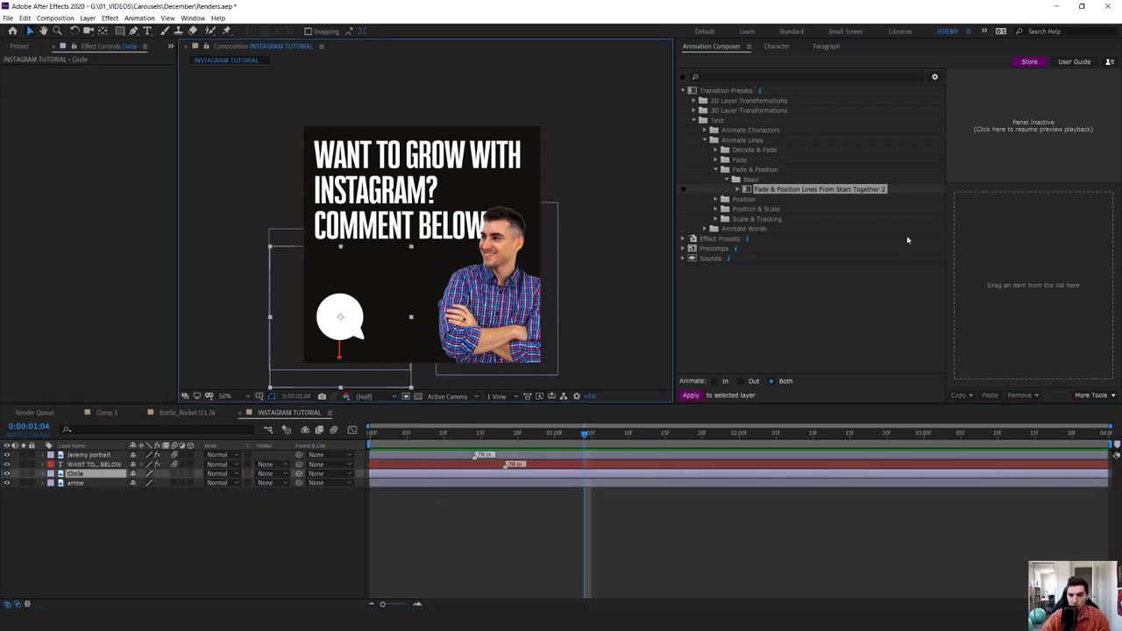
left_click(693, 100)
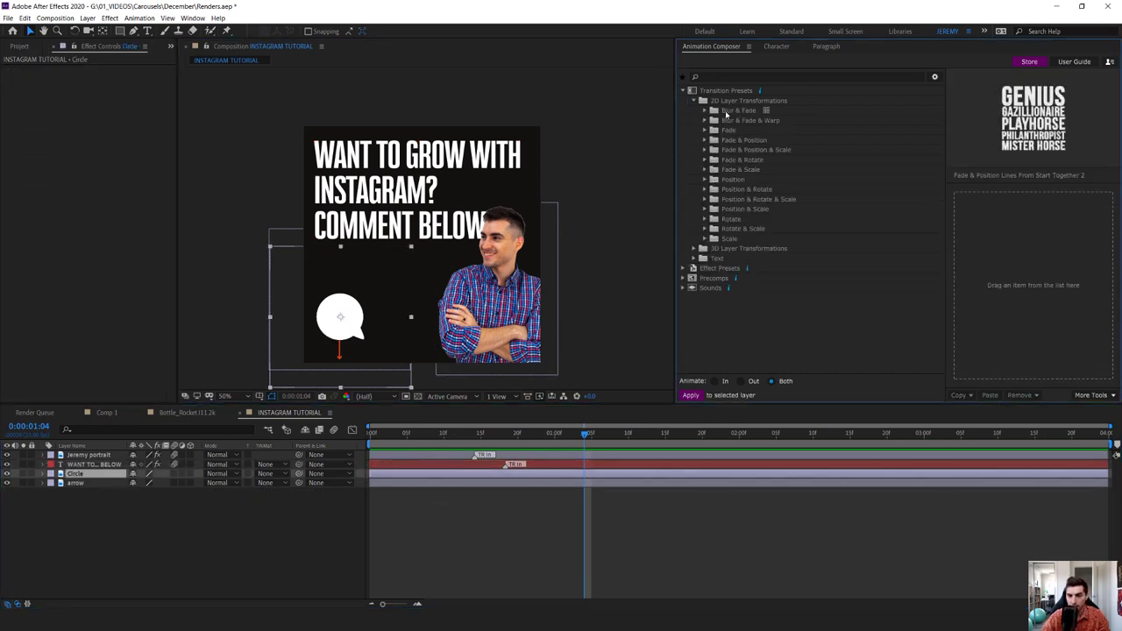
left_click(703, 140)
left_click(764, 150)
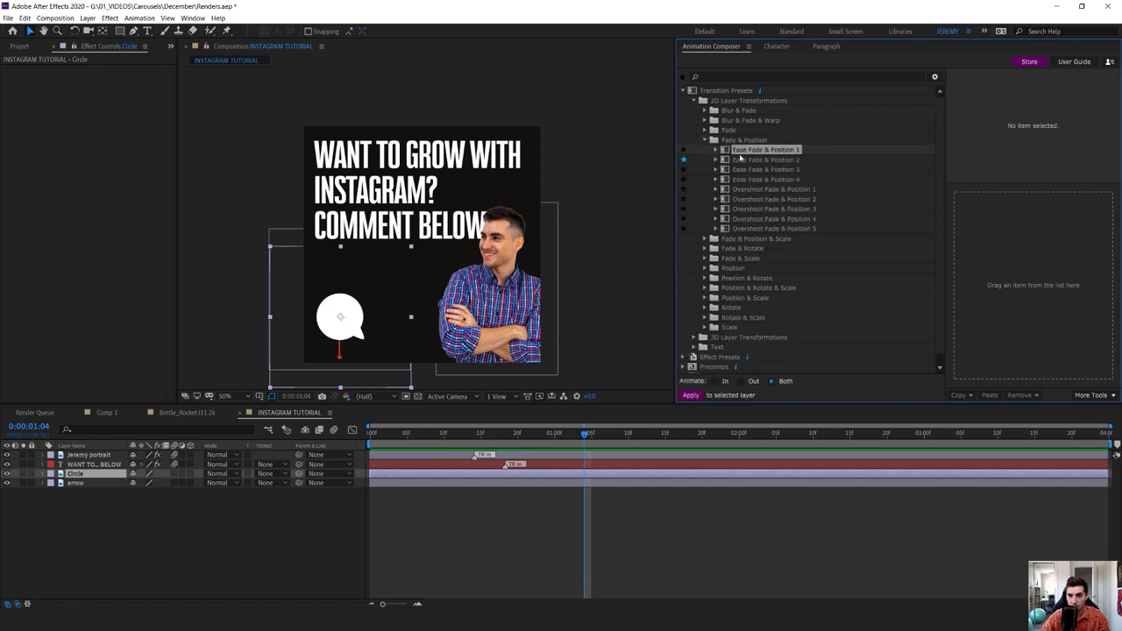
left_click(715, 150)
mouse_move(749, 169)
left_mouse_down()
mouse_move(854, 233)
mouse_move(982, 271)
left_mouse_up()
Step: Give the arrow layer the Left variant of Ease Fade & Position 1 as an in transition and play the composition from its first frame
left_click(426, 483)
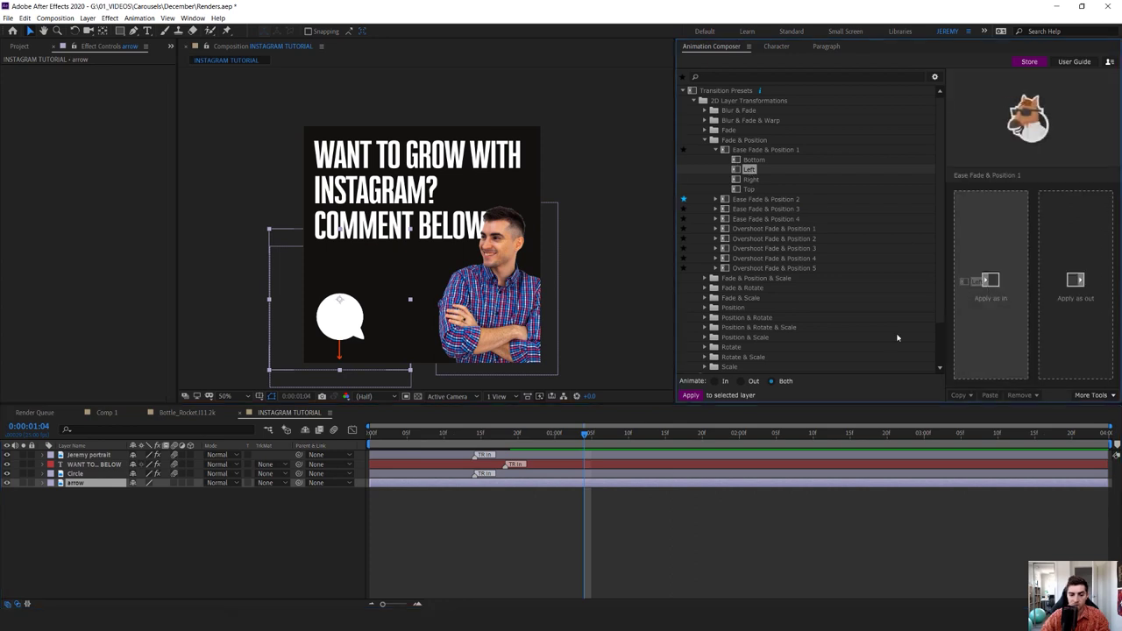
left_click(691, 396)
key("Home")
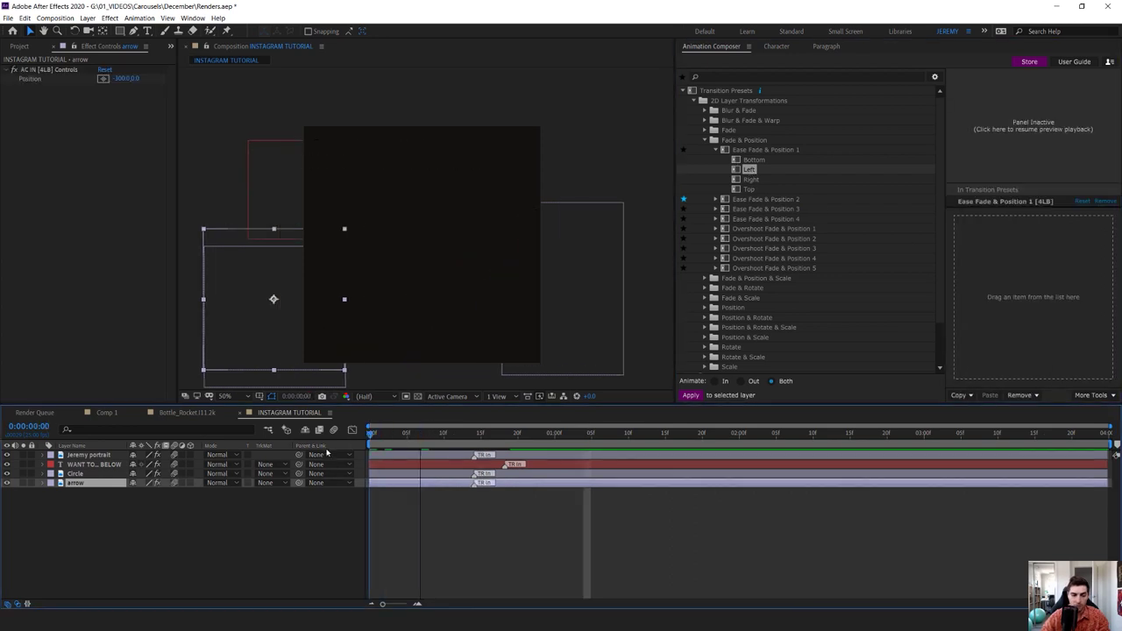
key("space")
key("space")
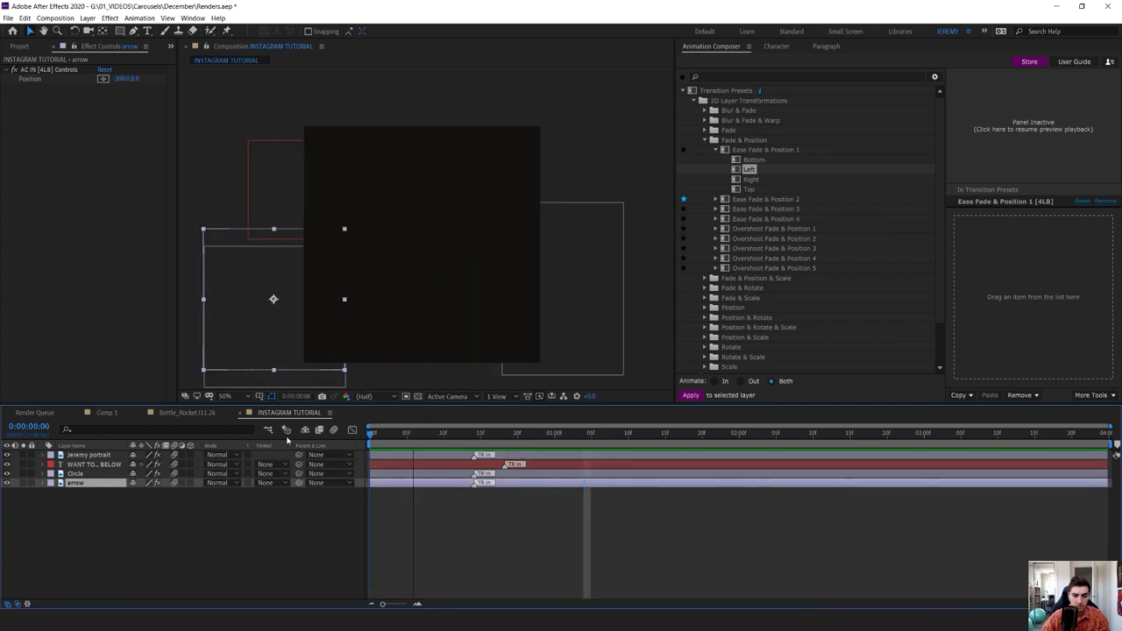
left_click_drag(409, 433, 324, 438)
key("space")
Step: Widen the composition viewer and frame the circle and arrow artwork close up
left_click(577, 292)
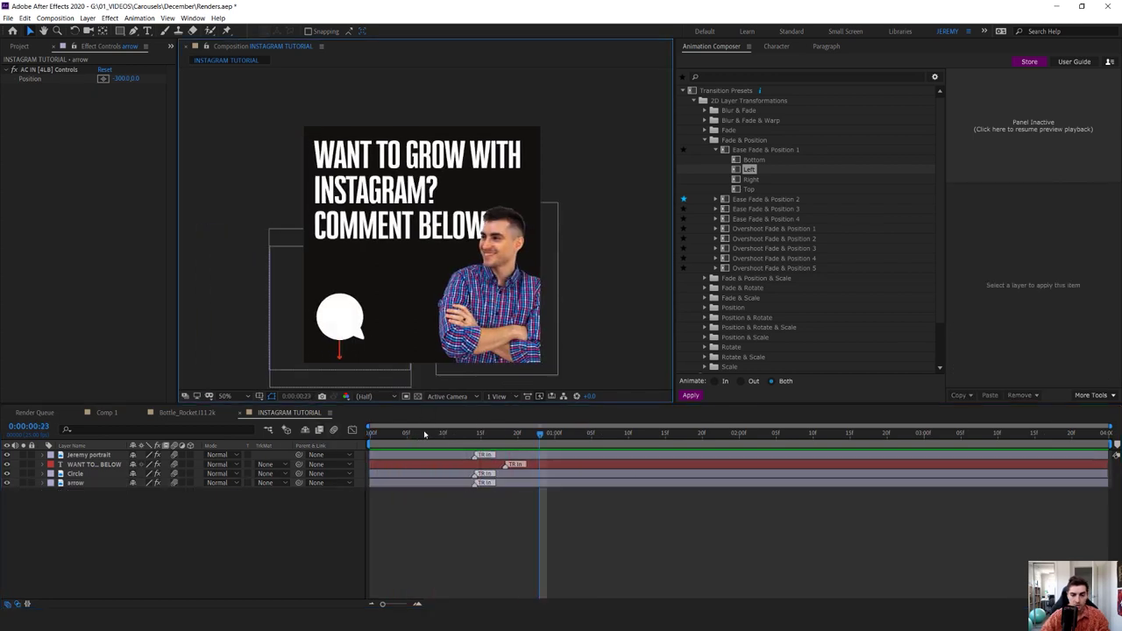
scroll(301, 308, "up", 2)
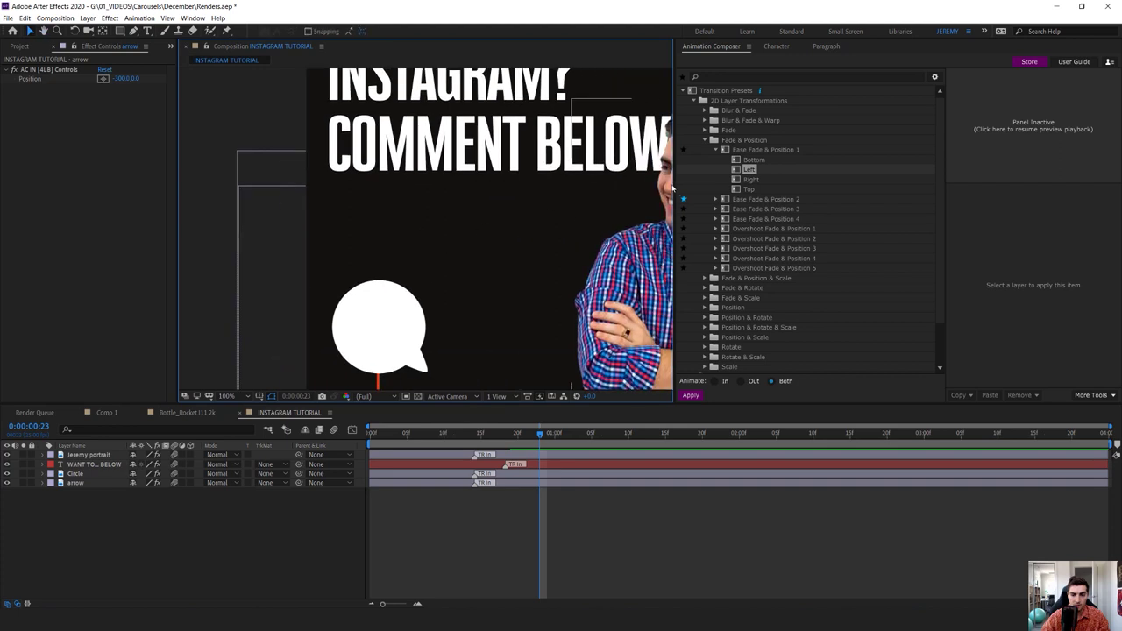
left_click_drag(673, 187, 879, 188)
scroll(570, 227, "down", 2)
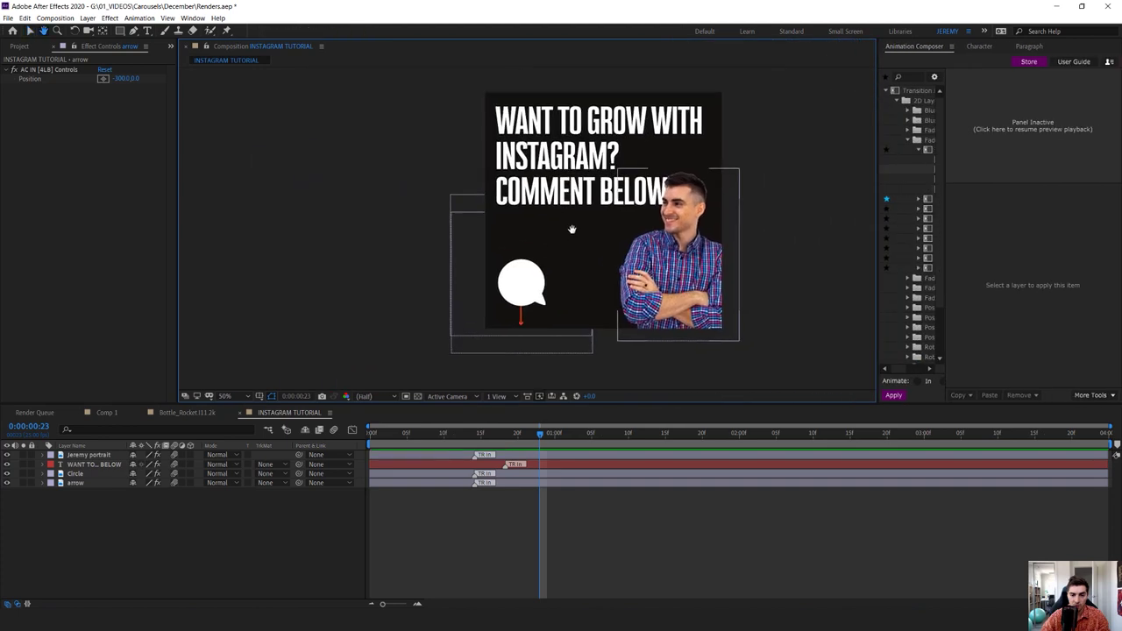
left_click(484, 306)
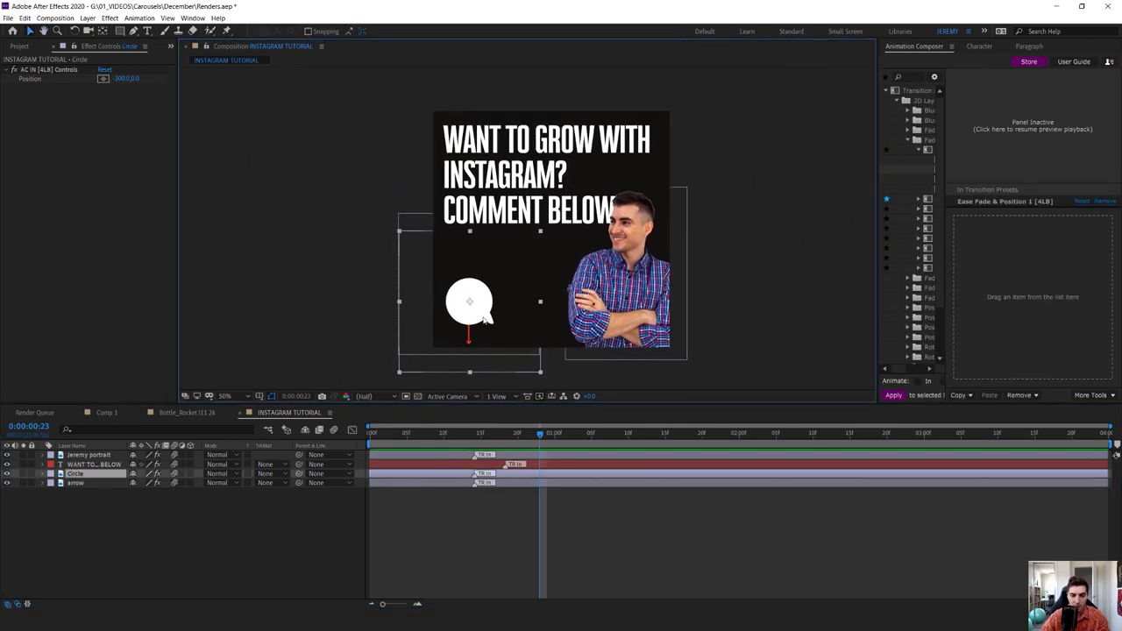
scroll(540, 319, "up", 2)
left_click_drag(540, 319, 503, 252)
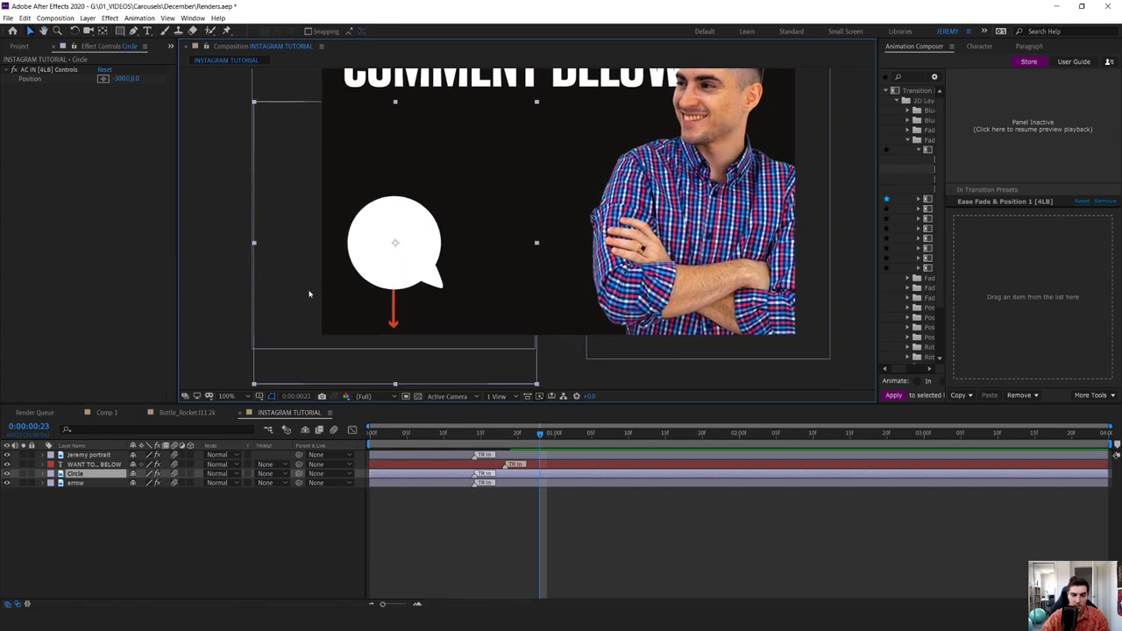
Step: Remove the in transitions from the headline and Circle layers and check the frame at 0:00:01:04
left_click(396, 291)
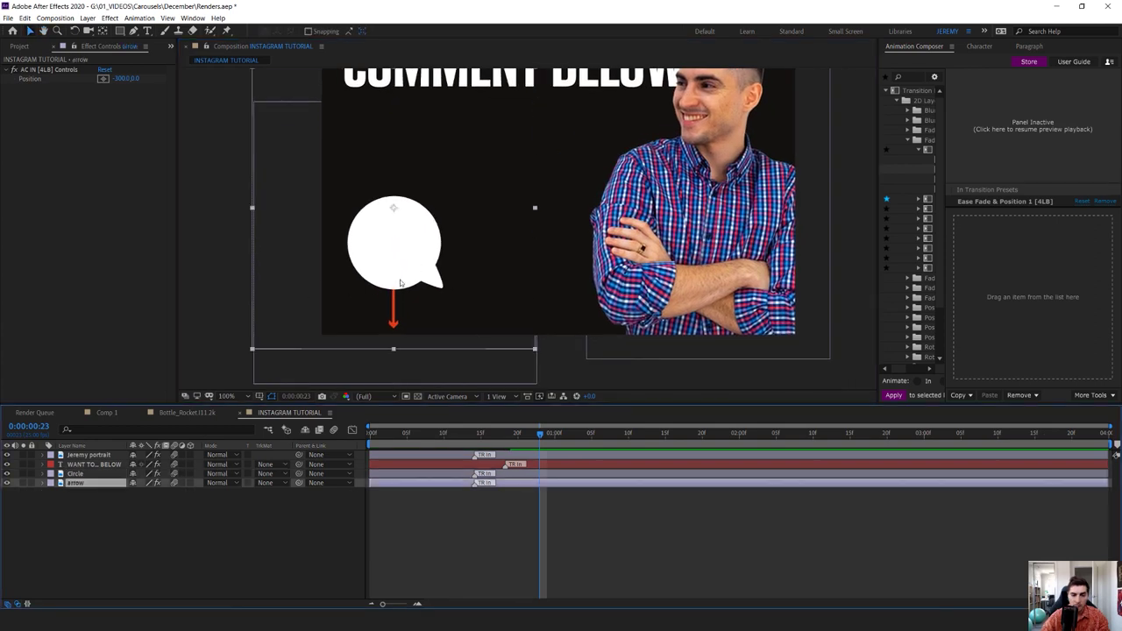
left_click(520, 493)
left_click(526, 476)
left_click(527, 465)
scroll(549, 163, "down", 1)
left_click_drag(549, 163, 524, 311)
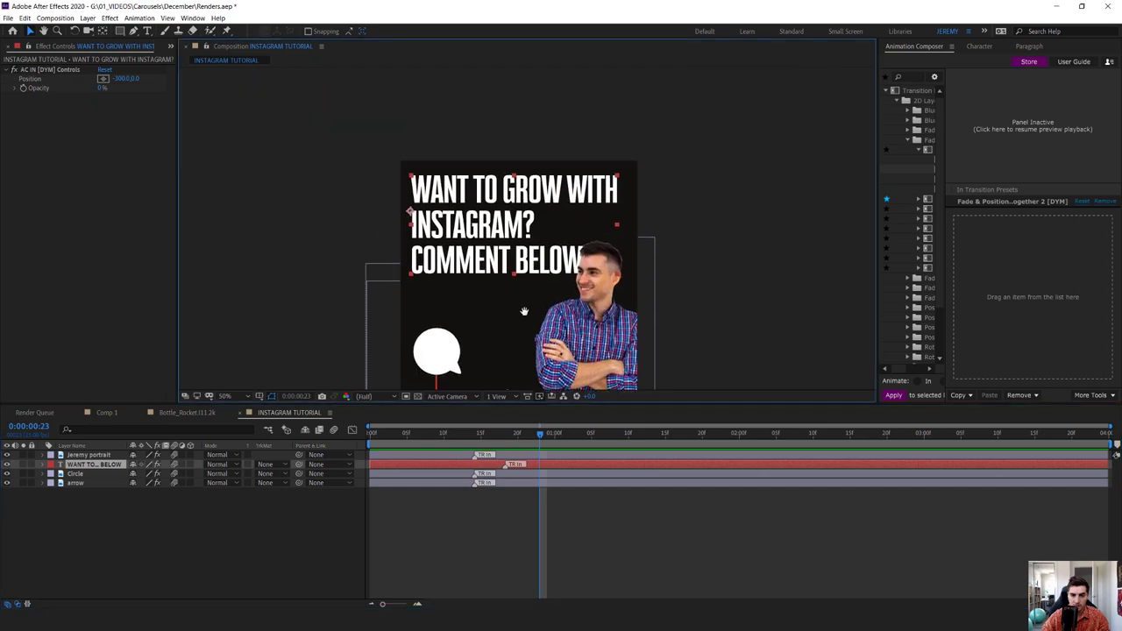
key("ctrl+Down")
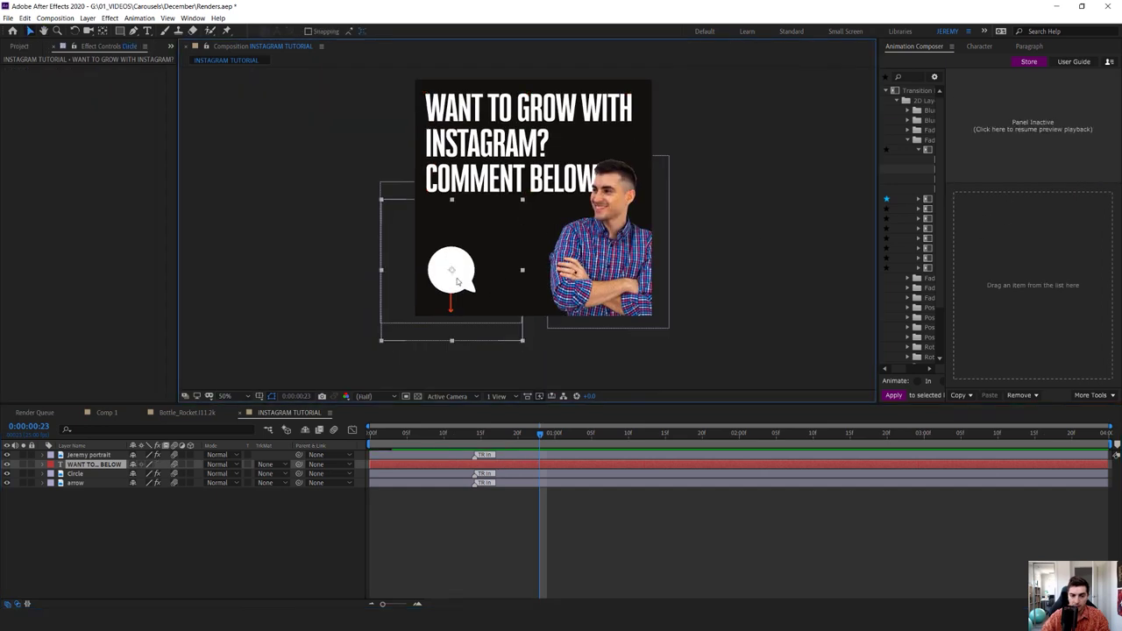
left_click(1104, 202)
mouse_move(453, 434)
left_mouse_down()
mouse_move(351, 440)
mouse_move(465, 451)
mouse_move(370, 448)
mouse_move(583, 412)
left_mouse_up()
left_click(733, 188)
left_click_drag(732, 188, 706, 231)
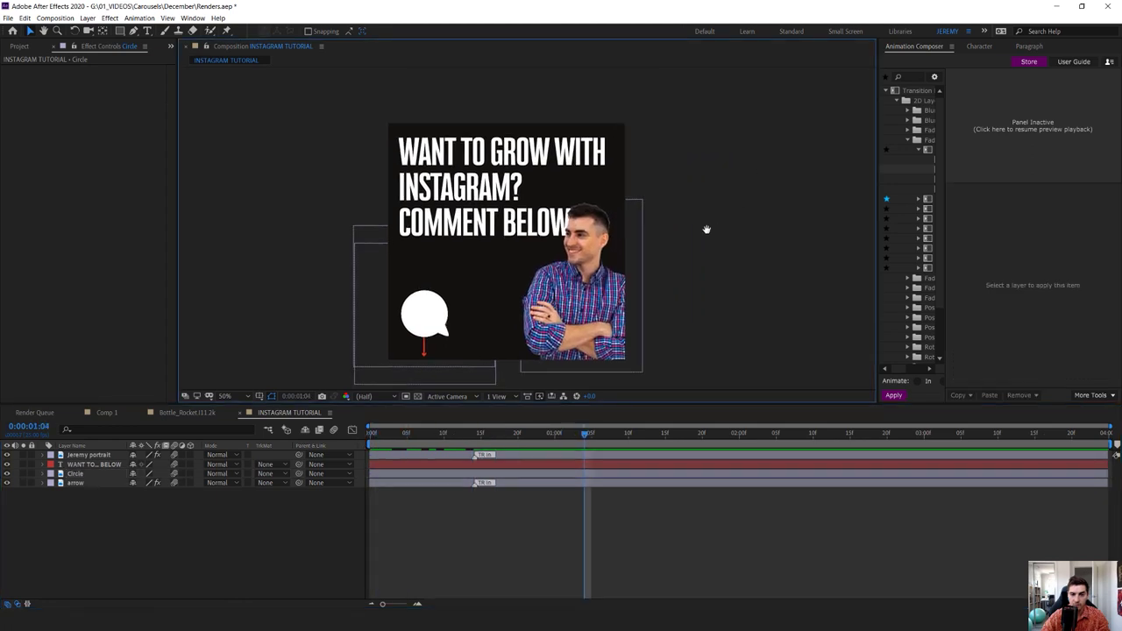
Step: Reveal the headline layer's Transform properties and, at the first frame, move the headline past the composition's left edge to X position -976
scroll(515, 156, "up", 1)
left_click_drag(463, 183, 435, 141)
left_click(405, 144)
scroll(439, 156, "down", 2)
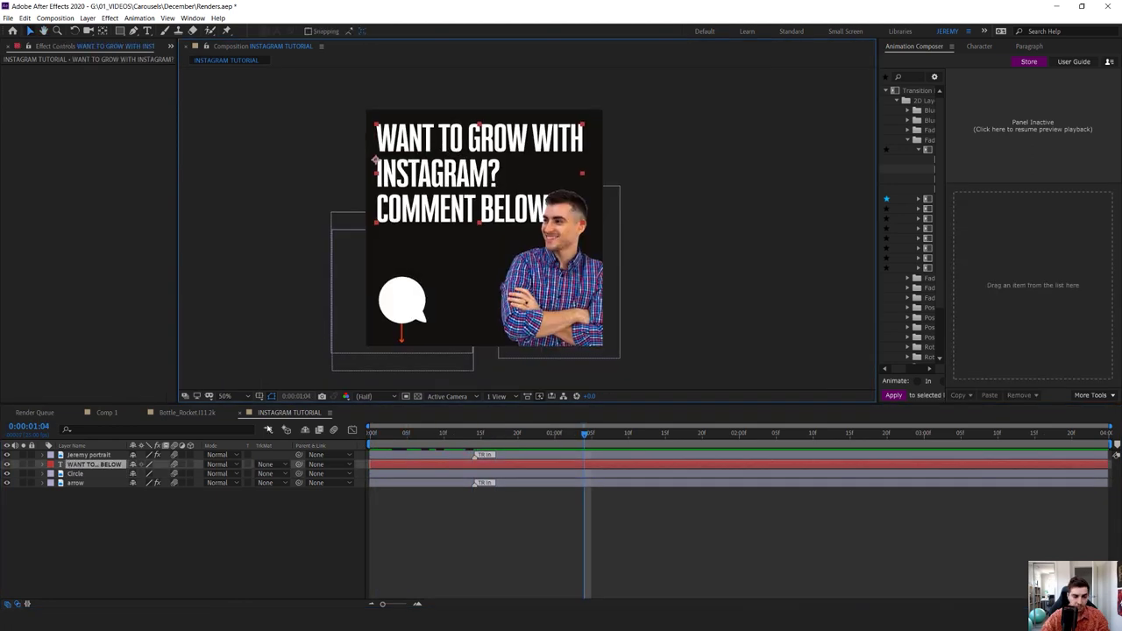
left_click(44, 464)
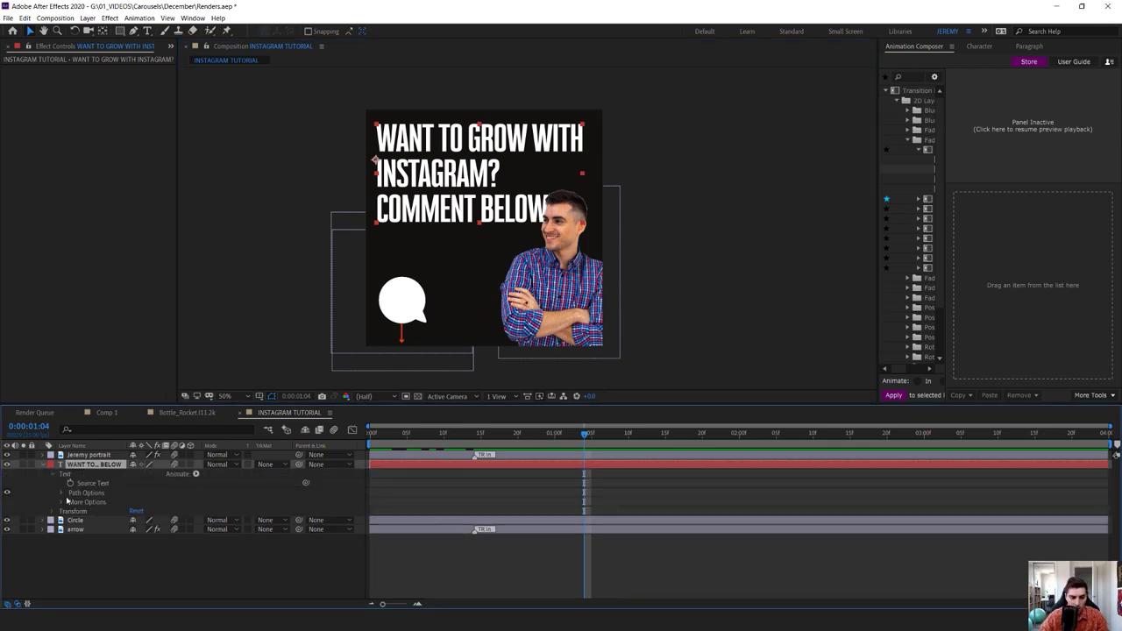
left_click(52, 511)
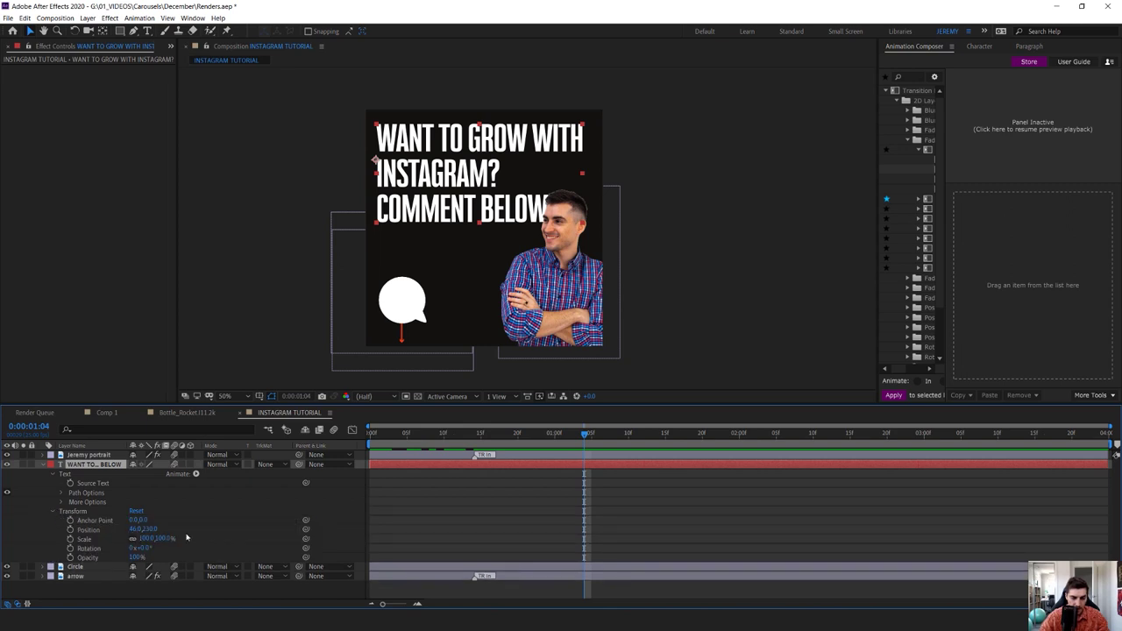
left_click_drag(589, 435, 367, 446)
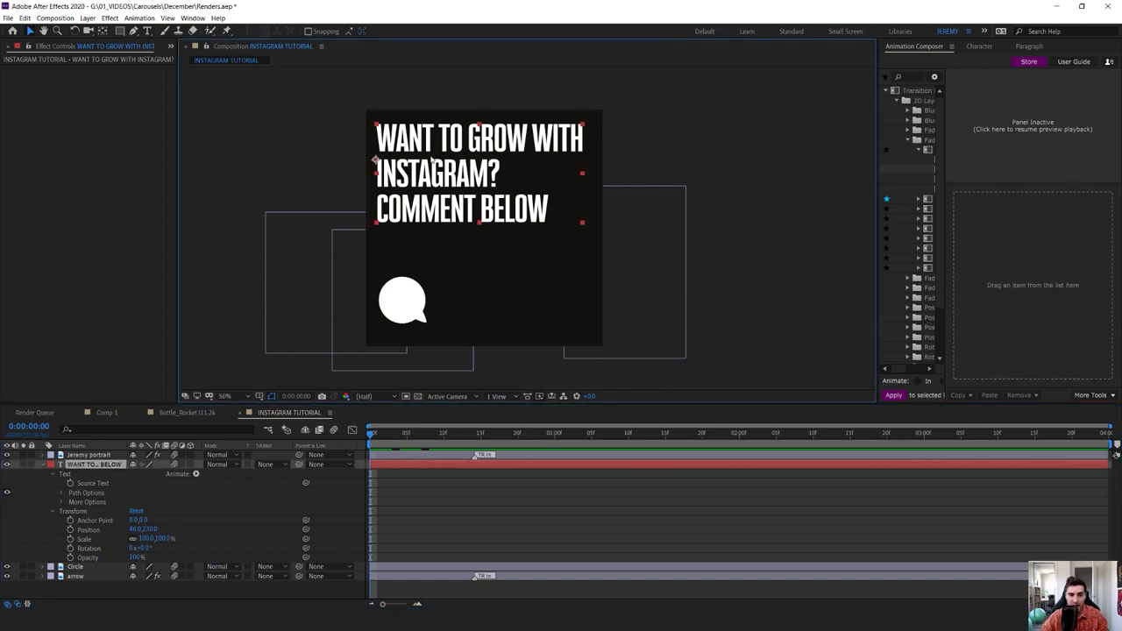
left_click_drag(477, 184, 253, 179)
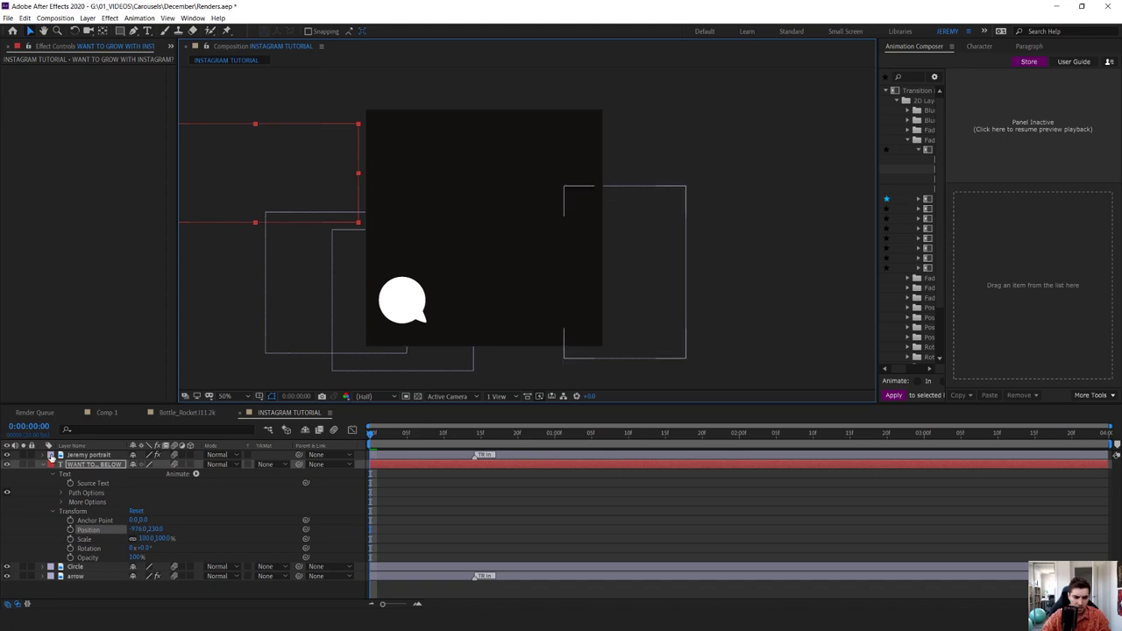
Step: Try Peach as the headline layer's label colour and settle on Orange
left_click(51, 464)
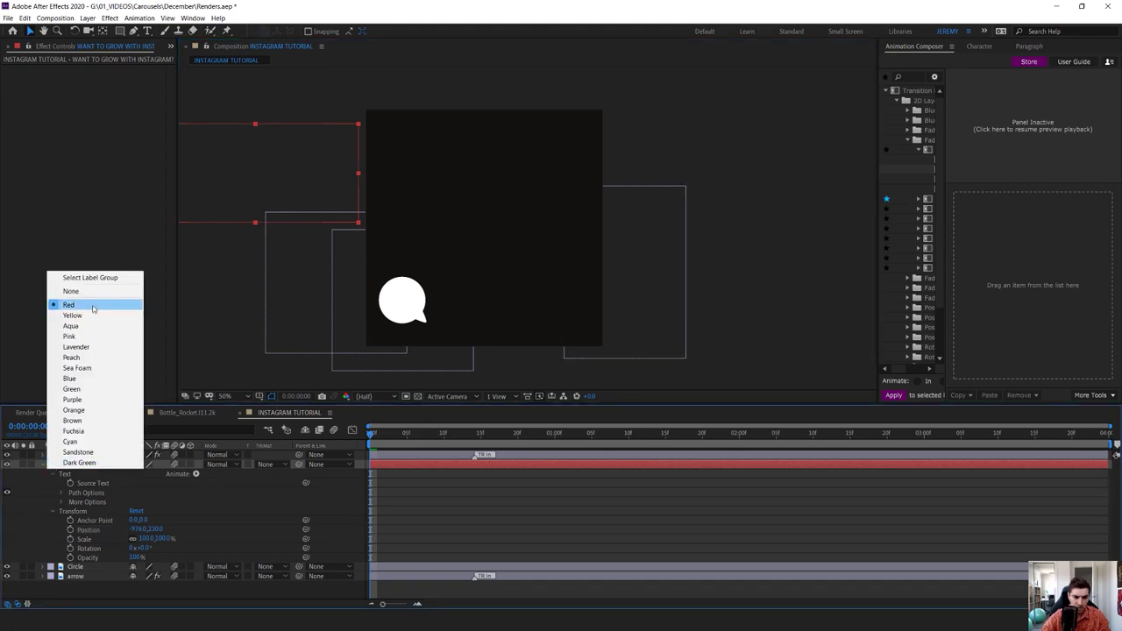
left_click(45, 491)
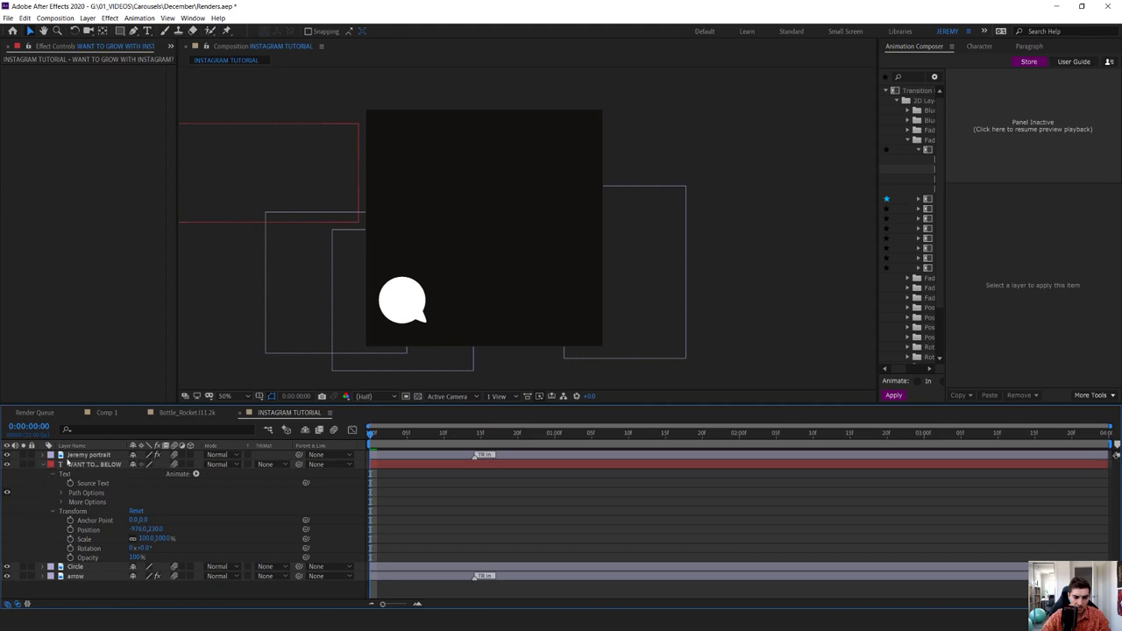
left_click(70, 467)
left_click(51, 465)
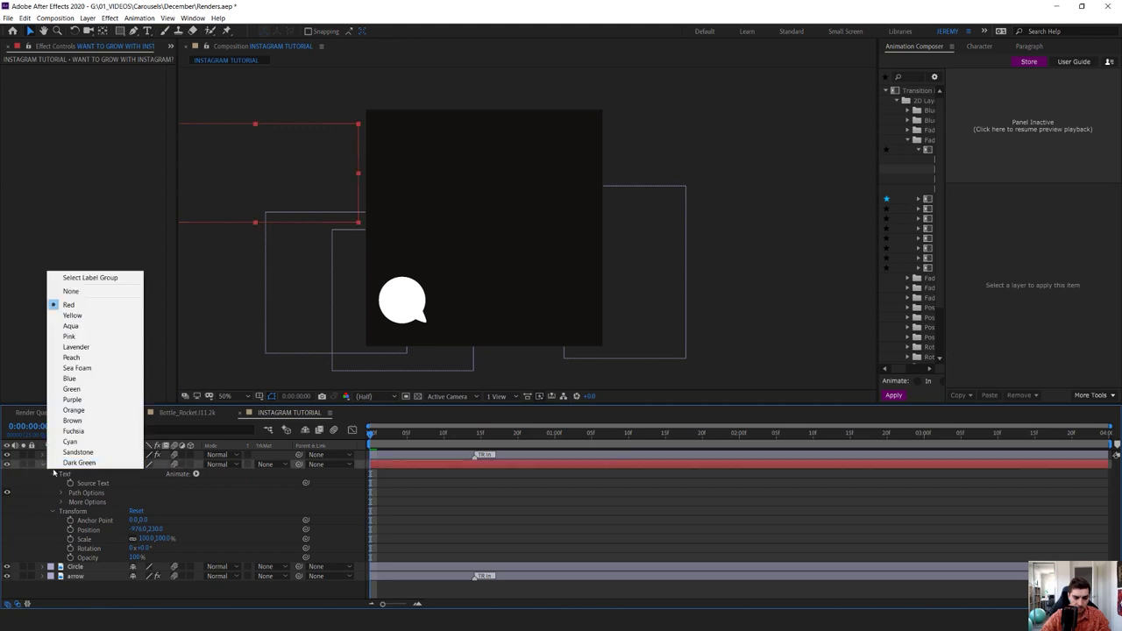
left_click(93, 358)
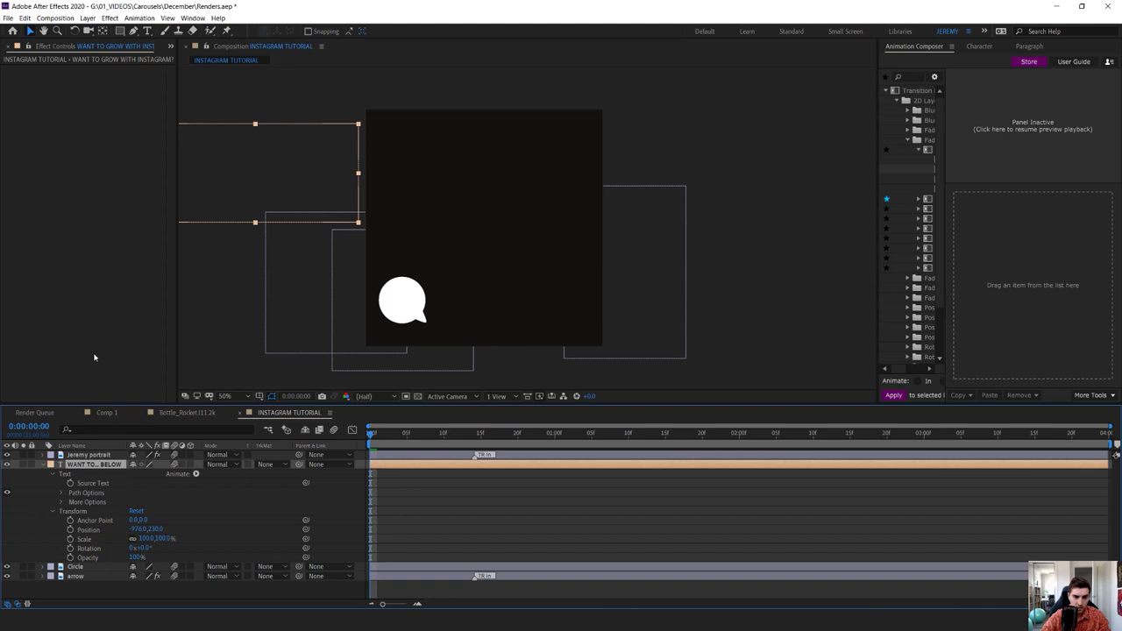
left_click(57, 464)
left_click(87, 409)
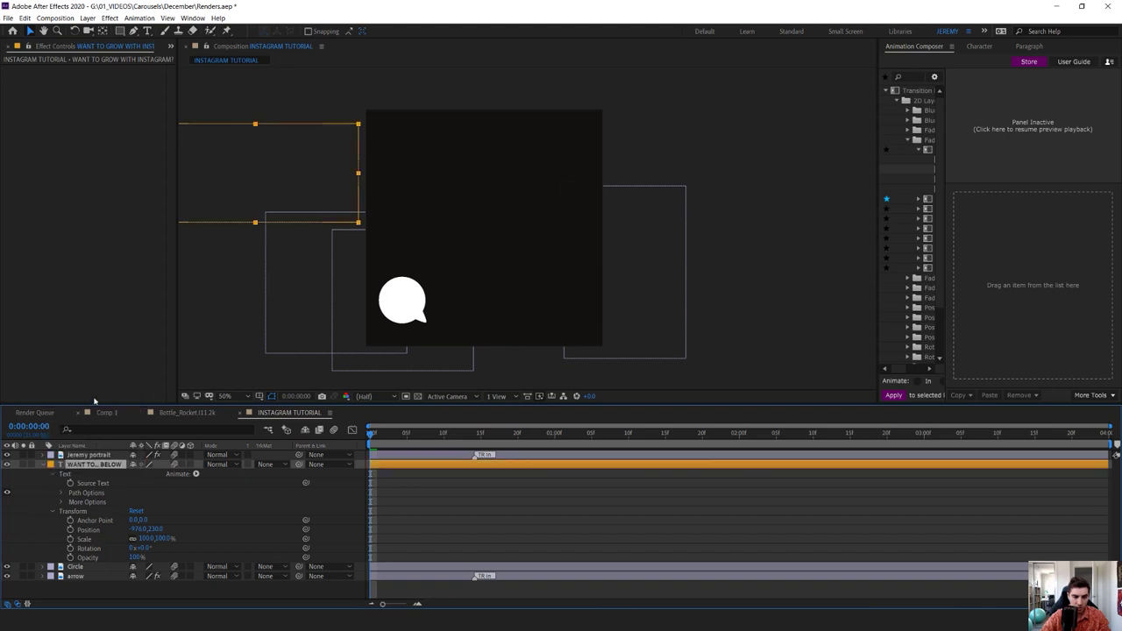
Step: Set the label colours of the portrait layer to Yellow, the Circle layer to Aqua and the arrow layer to Sea Foam
left_click(51, 456)
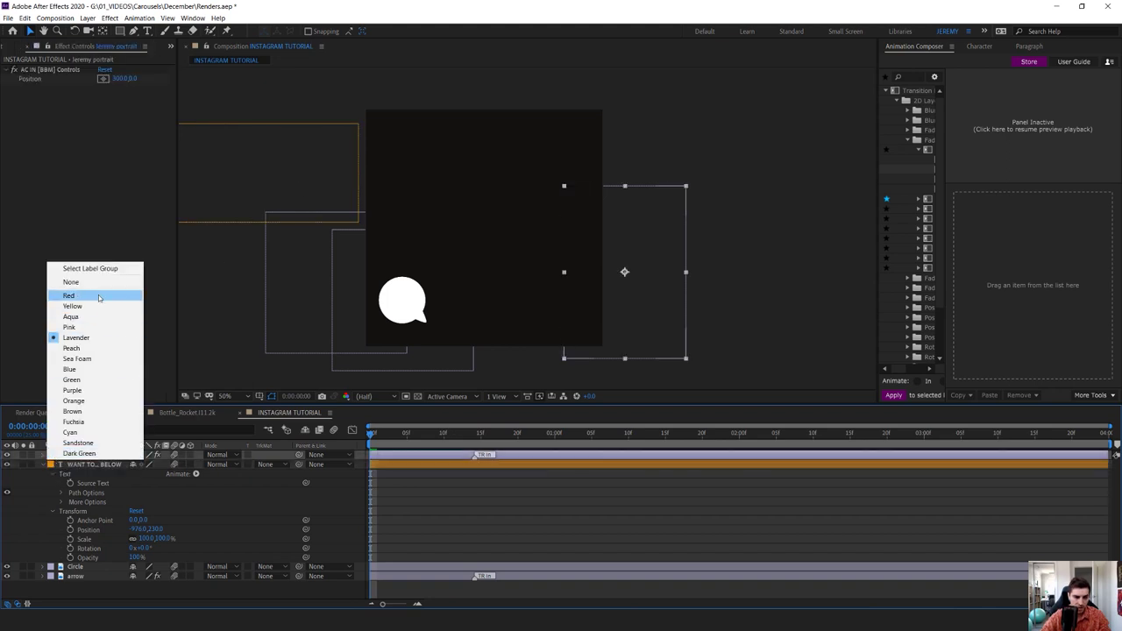
left_click(97, 305)
left_click(50, 567)
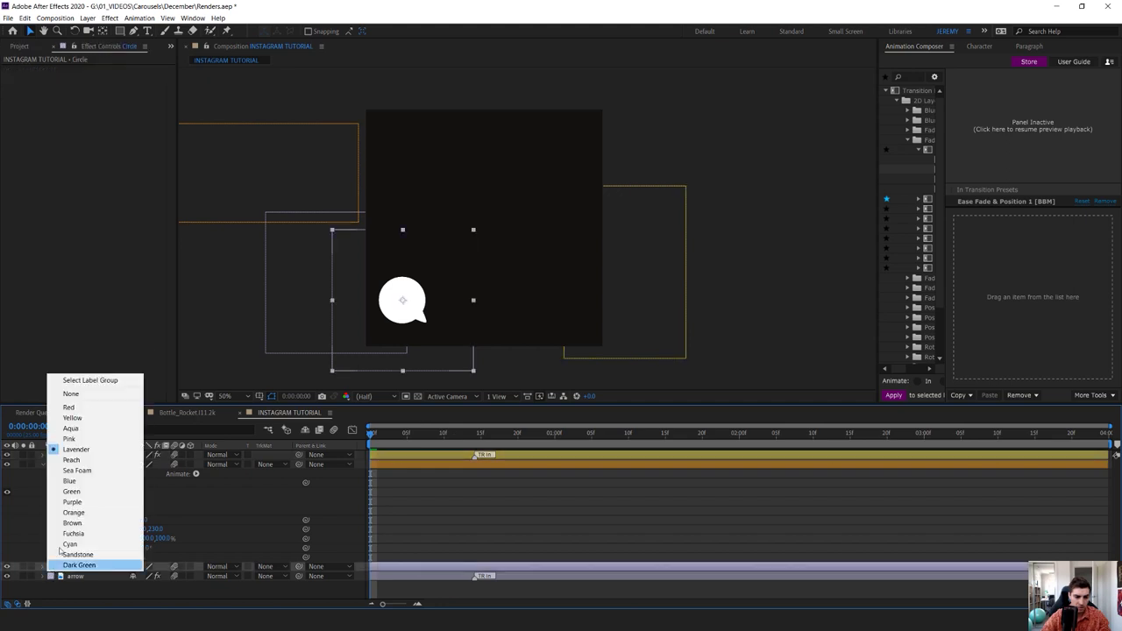
left_click(87, 428)
left_click(50, 577)
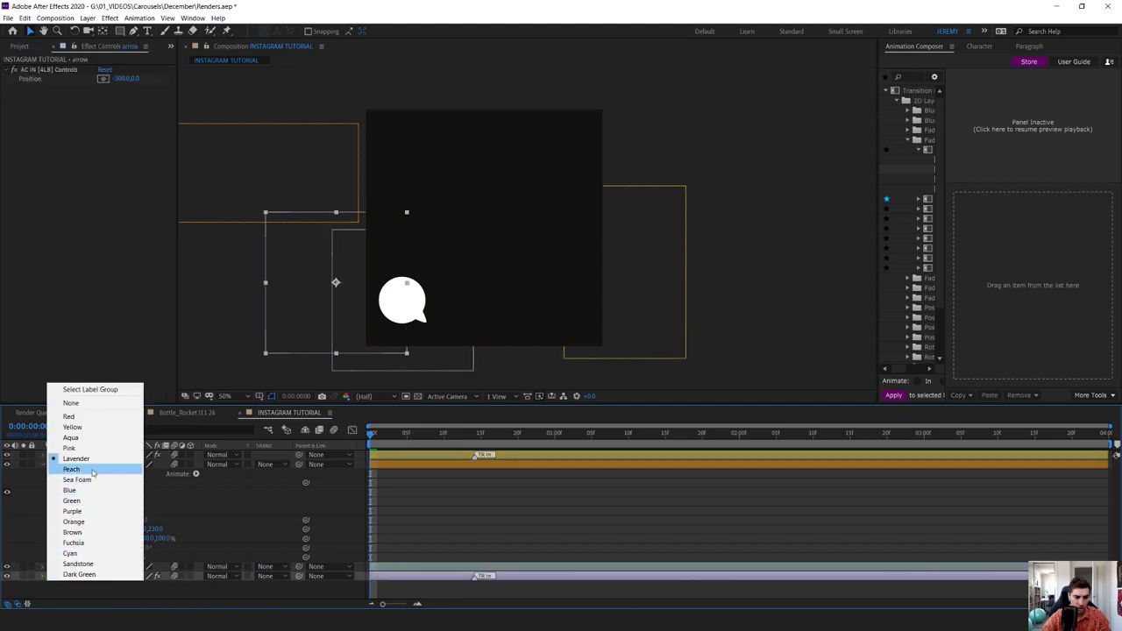
left_click(77, 480)
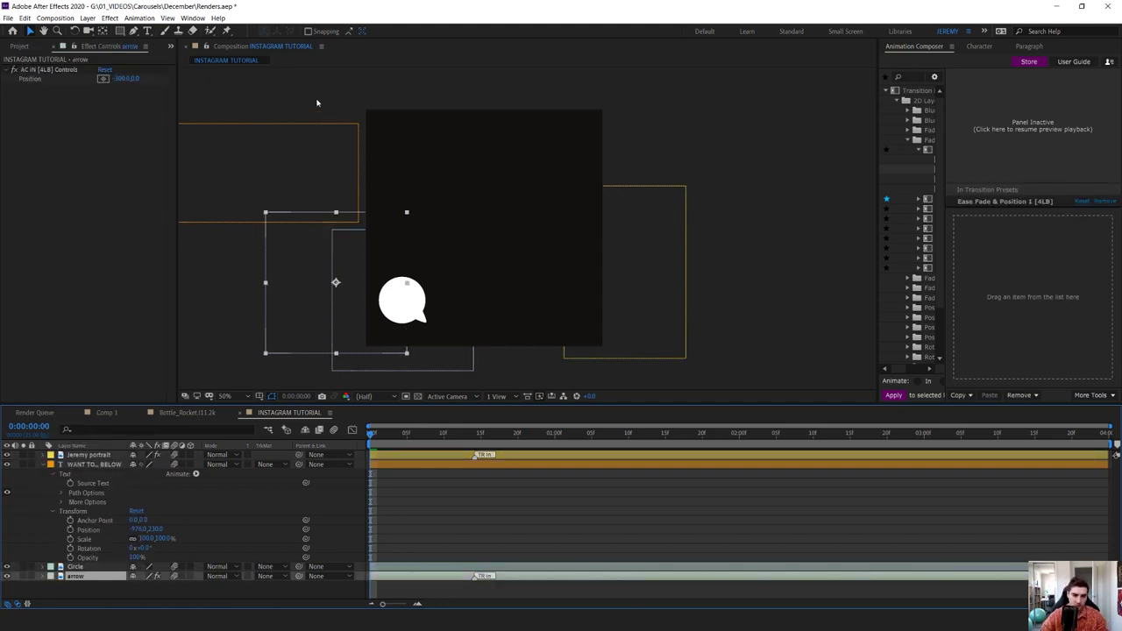
Step: Select the headline layer and play the start of the composition to review the portrait and arrow entrances
left_click(92, 455)
left_click(92, 464)
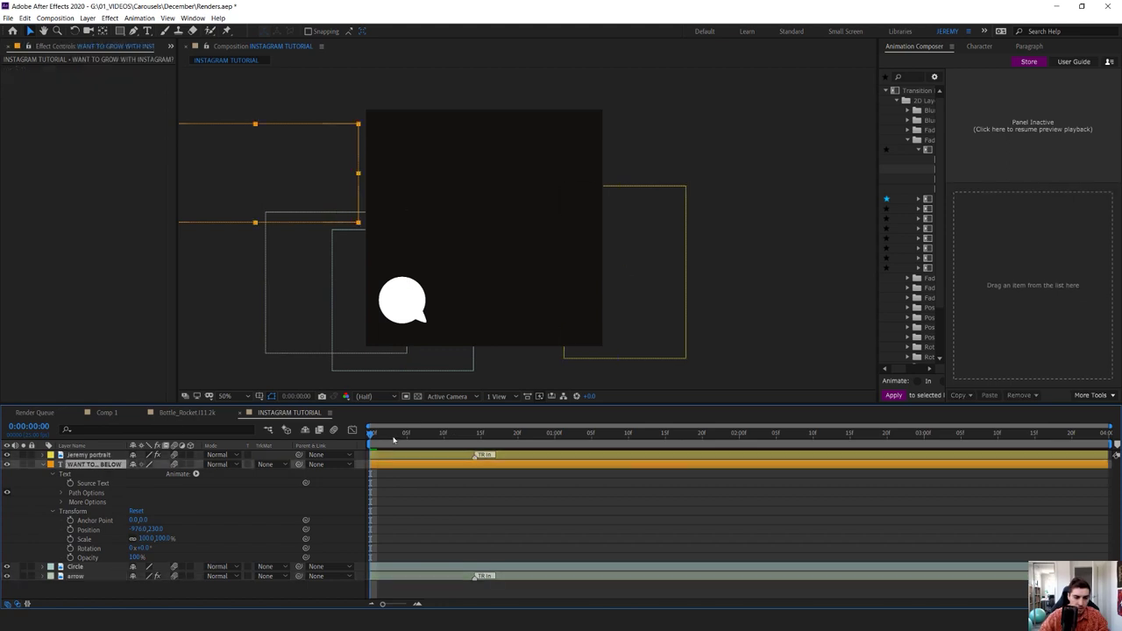
mouse_move(382, 439)
left_mouse_down()
mouse_move(439, 439)
mouse_move(368, 439)
left_mouse_up()
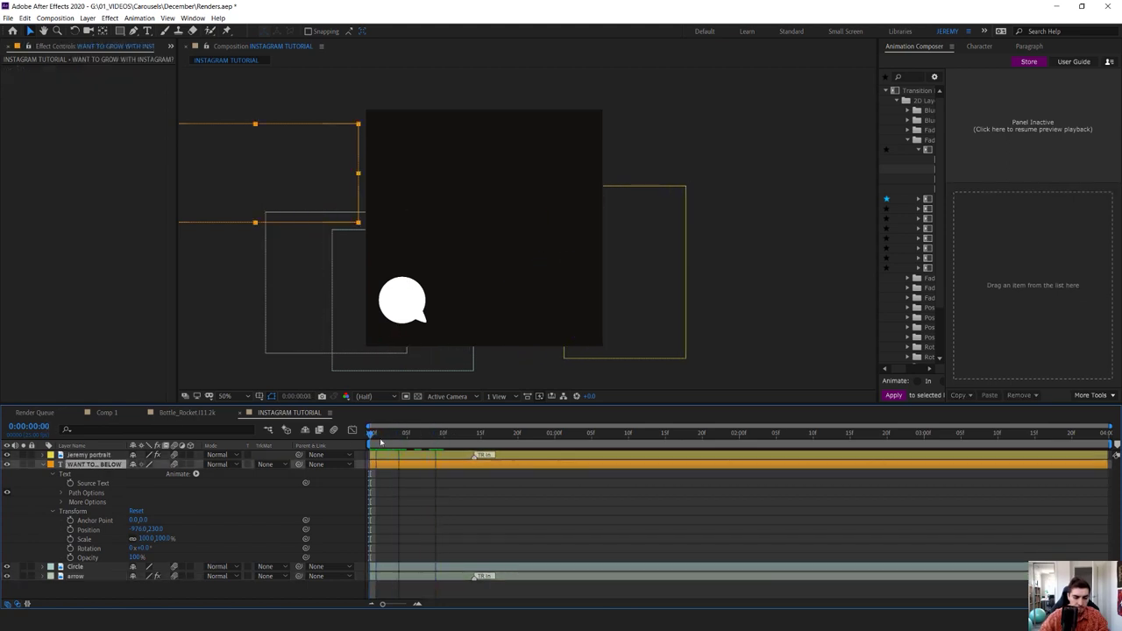
left_click(69, 455)
left_click(50, 465)
left_click(65, 475)
key("space")
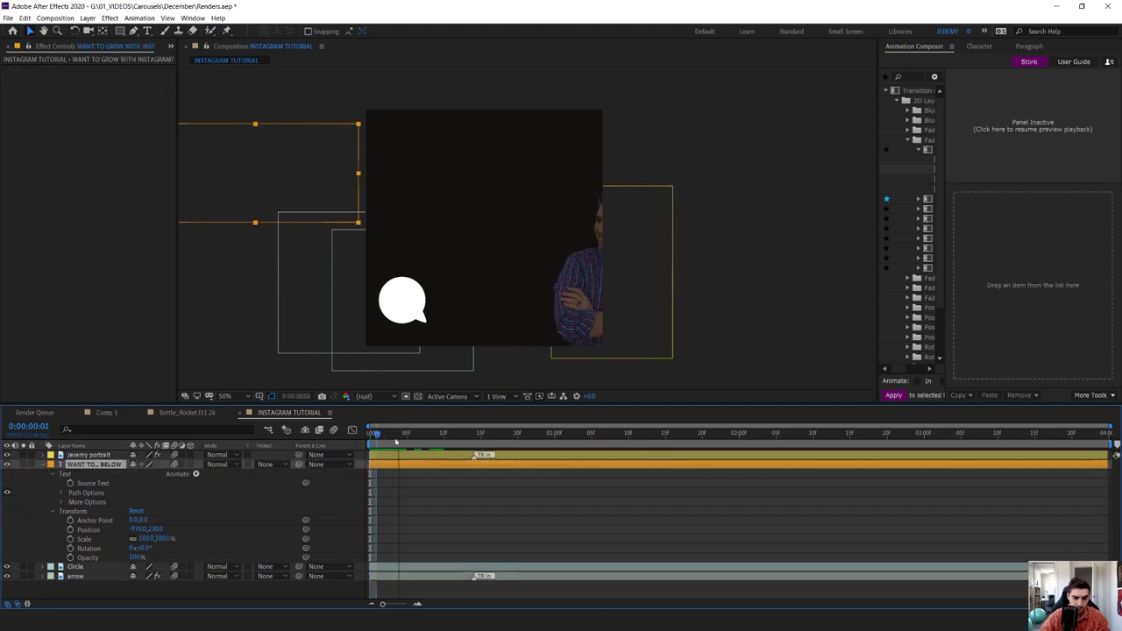
key("space")
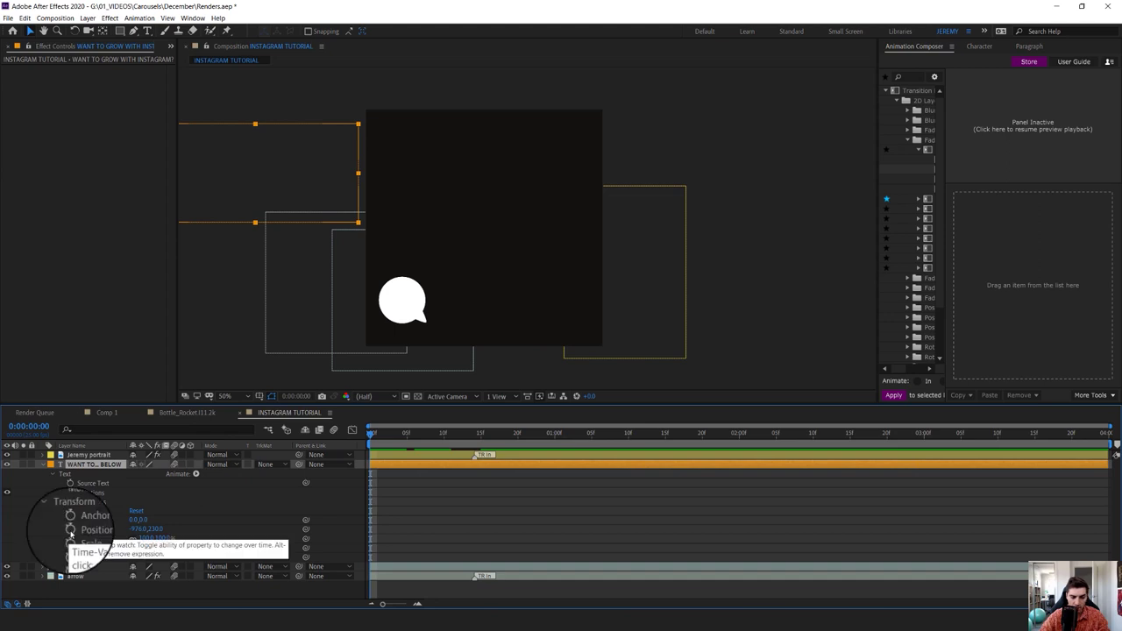
Step: Keyframe the headline's Position at the first frame and at 0:00:01:00 with X about 50, and return to the first frame
left_click(70, 529)
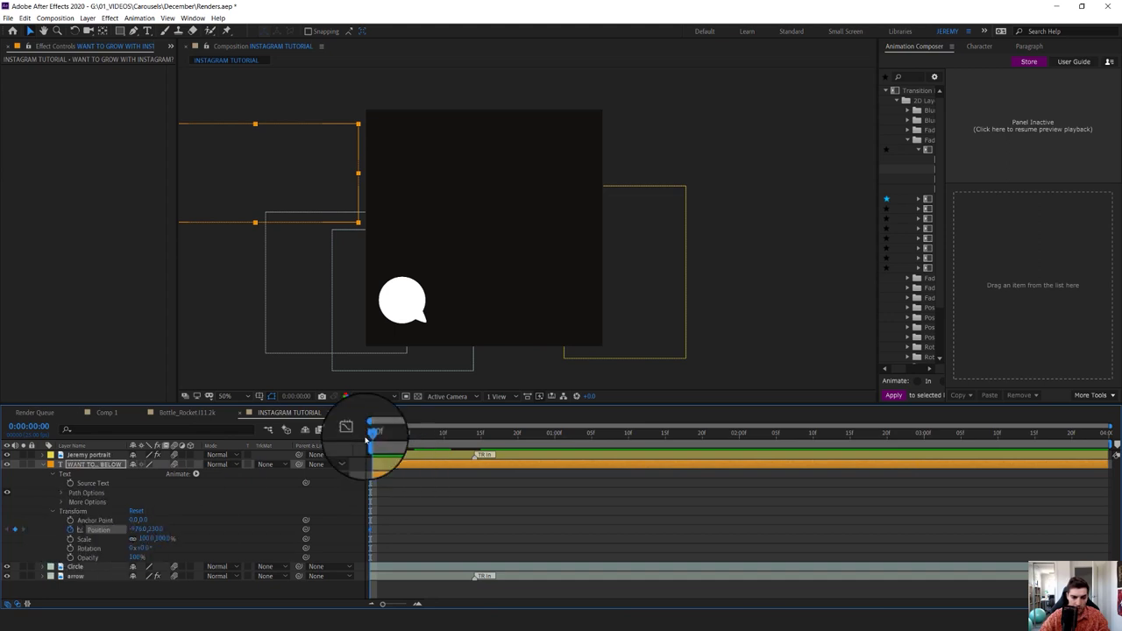
left_click_drag(369, 437, 555, 434)
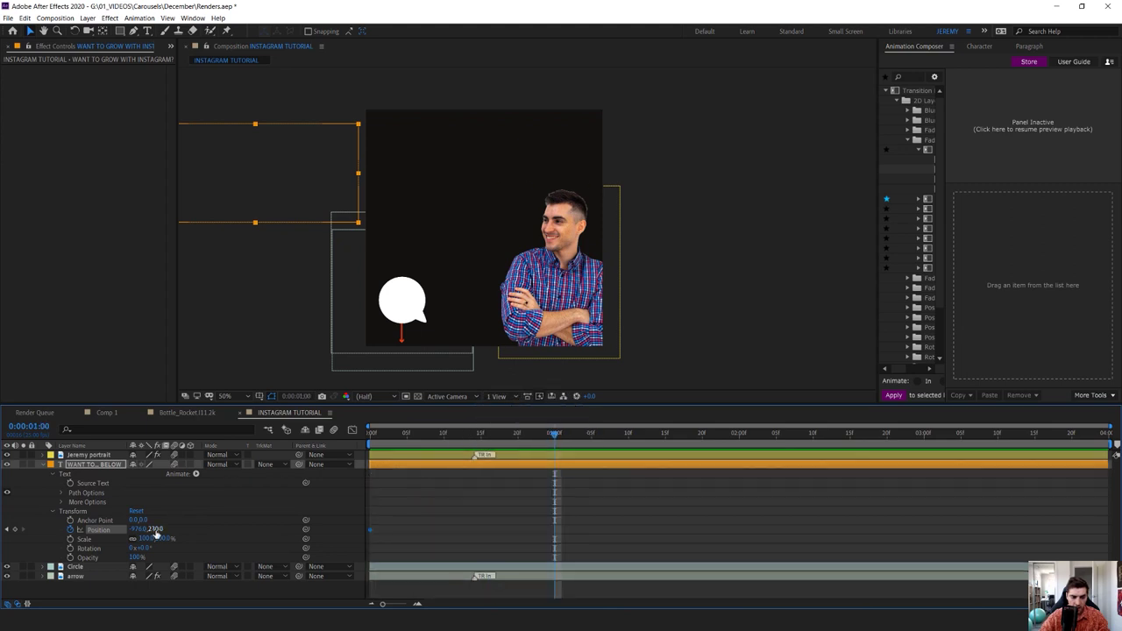
left_click_drag(237, 407, 237, 376)
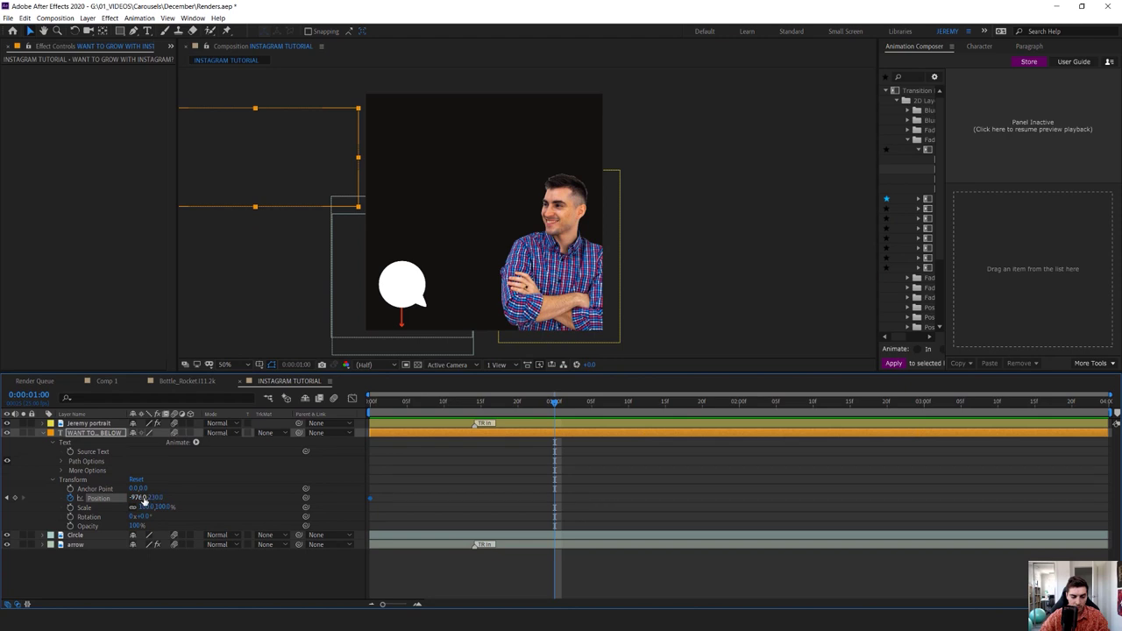
left_click_drag(136, 498, 653, 456)
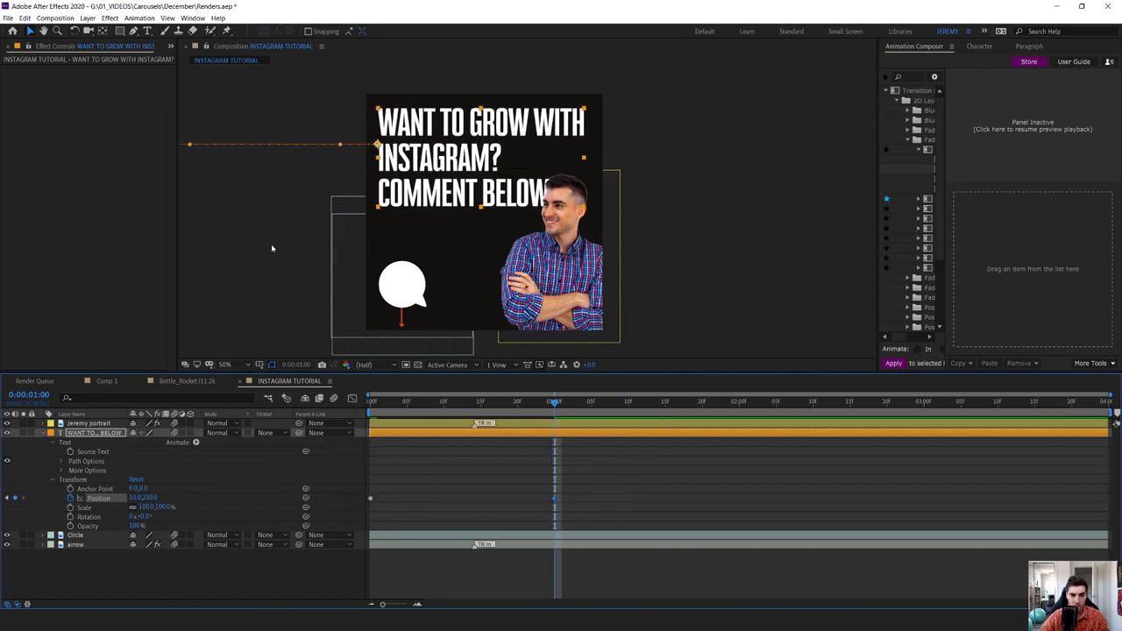
left_click(392, 403)
left_click_drag(391, 405, 366, 404)
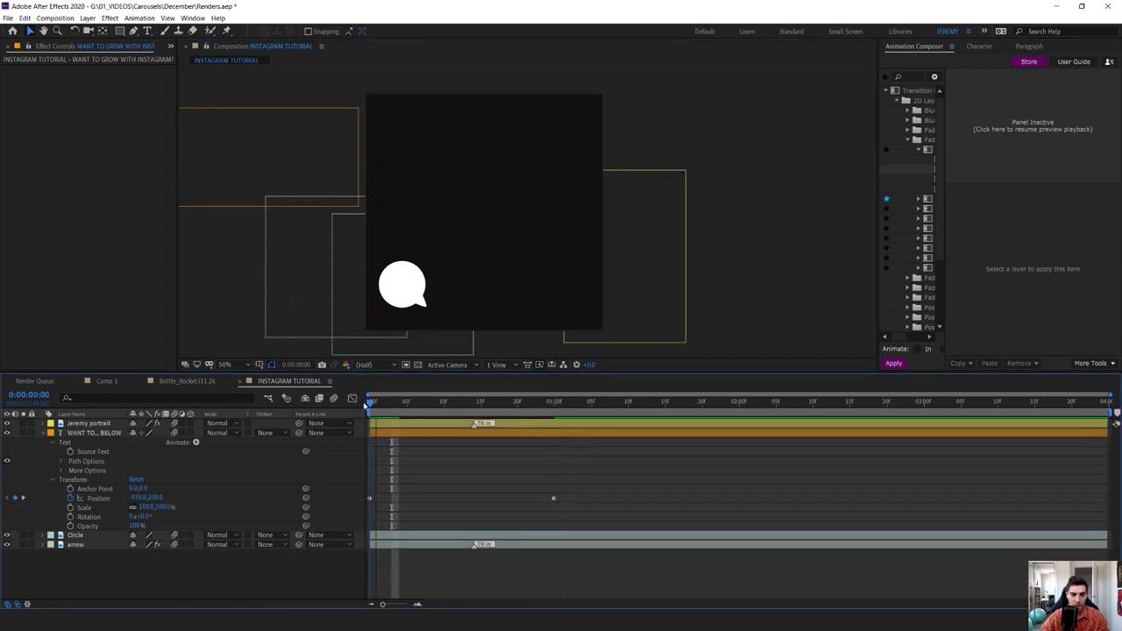
Step: Play the start of the composition to review the headline's slide-in and return to the first frame
key("space")
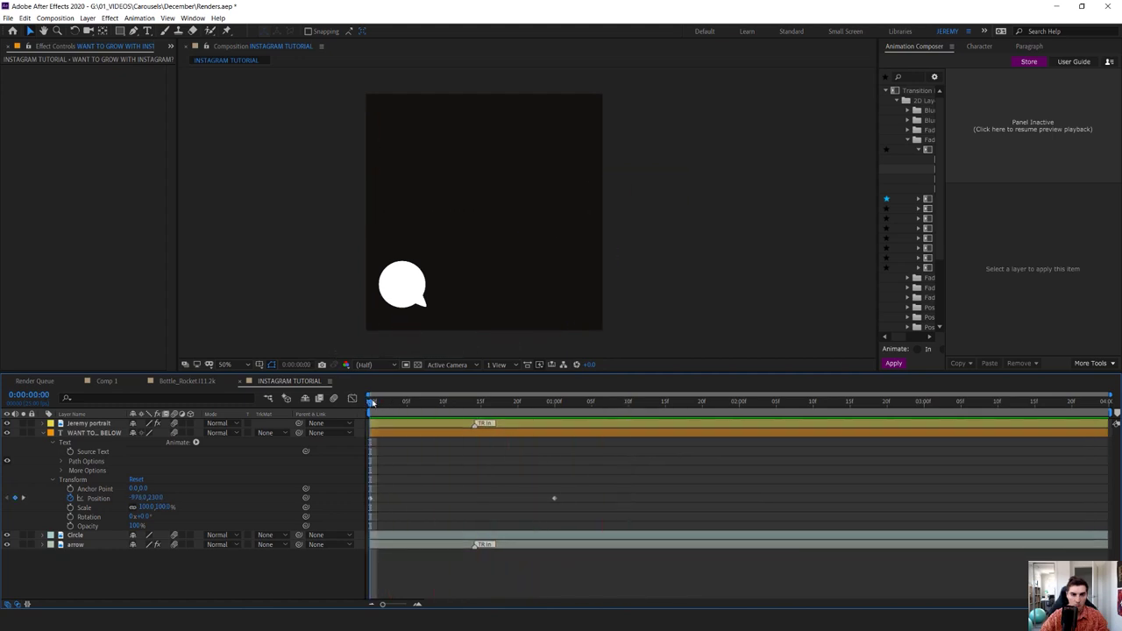
key("space")
left_click(378, 405)
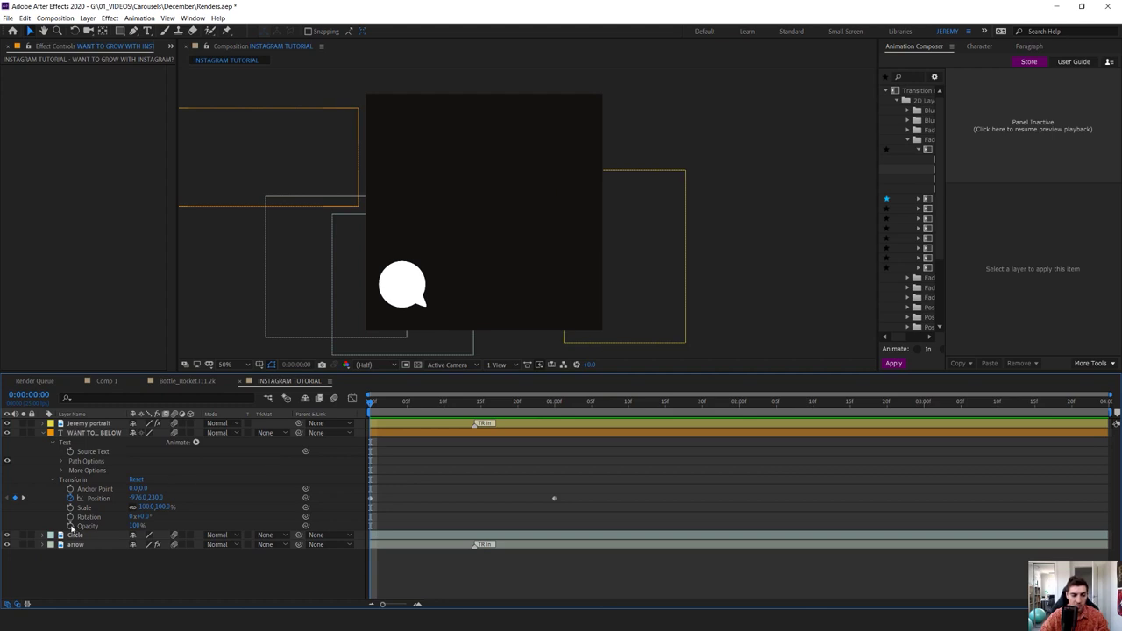
Step: Keyframe the headline's Opacity at 0% on the first frame and at 100% on 0:00:00:24
left_click(70, 525)
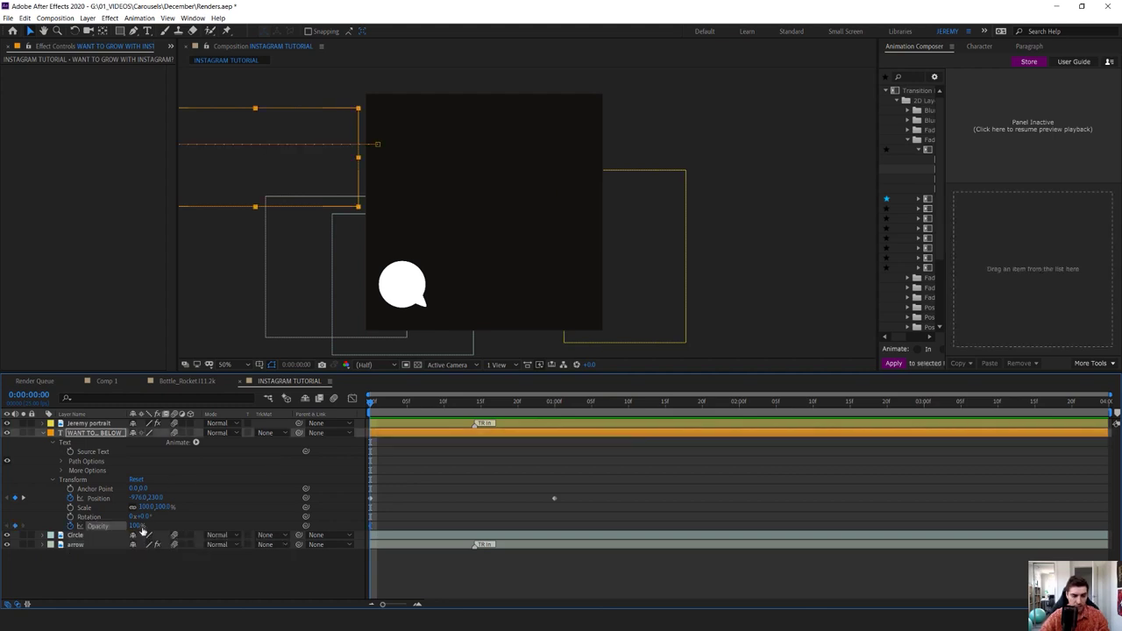
key("Return")
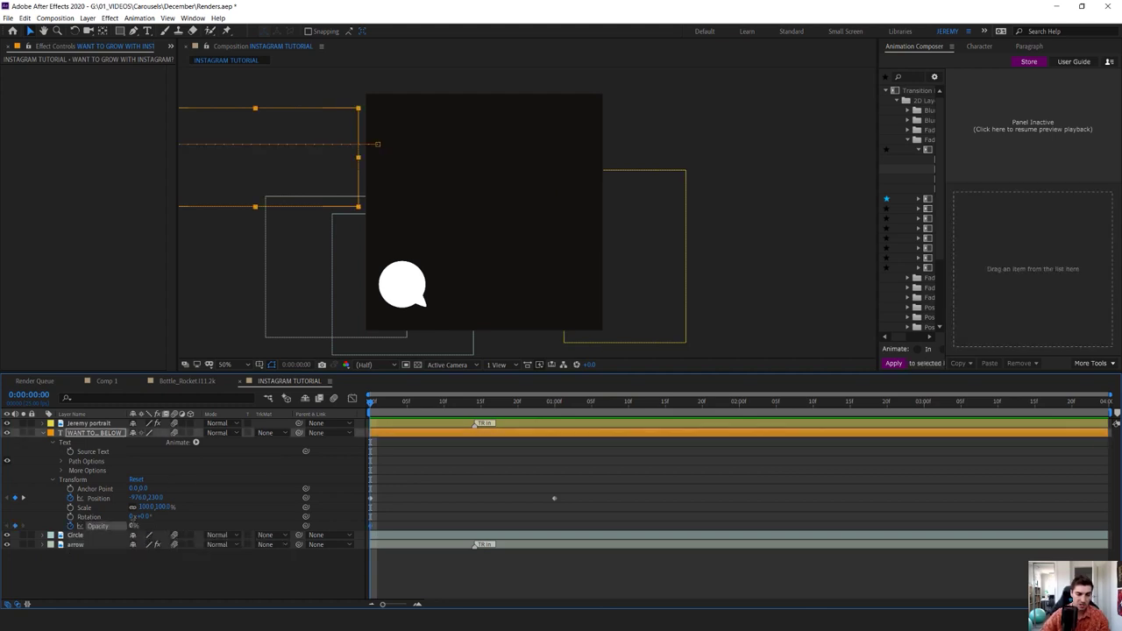
left_click_drag(397, 406, 548, 424)
left_click(133, 529)
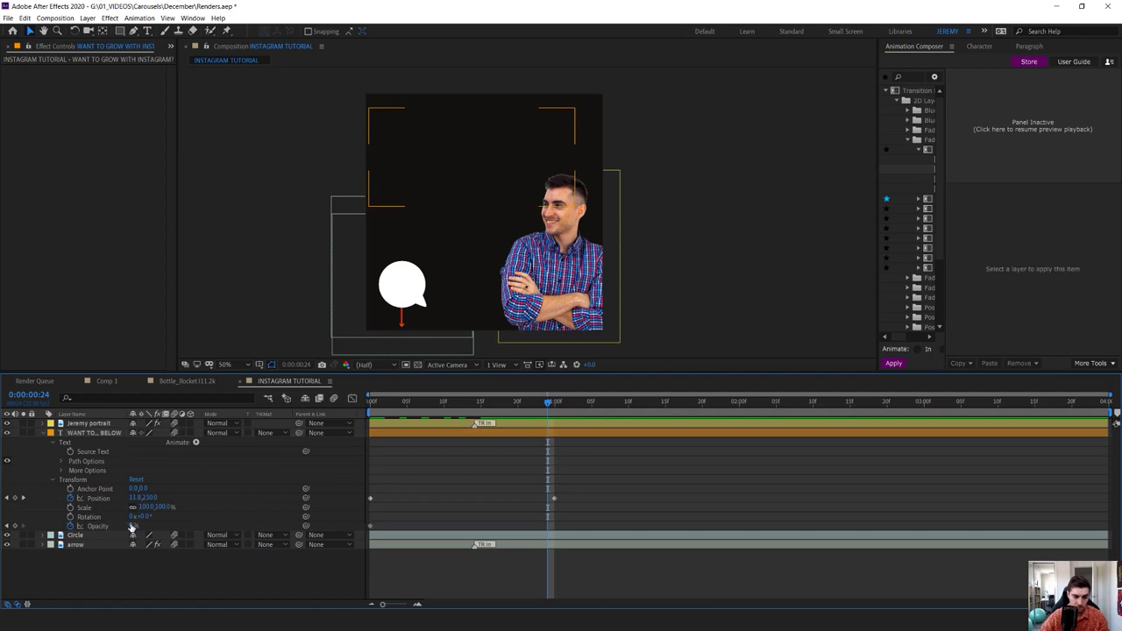
type("100")
key("Return")
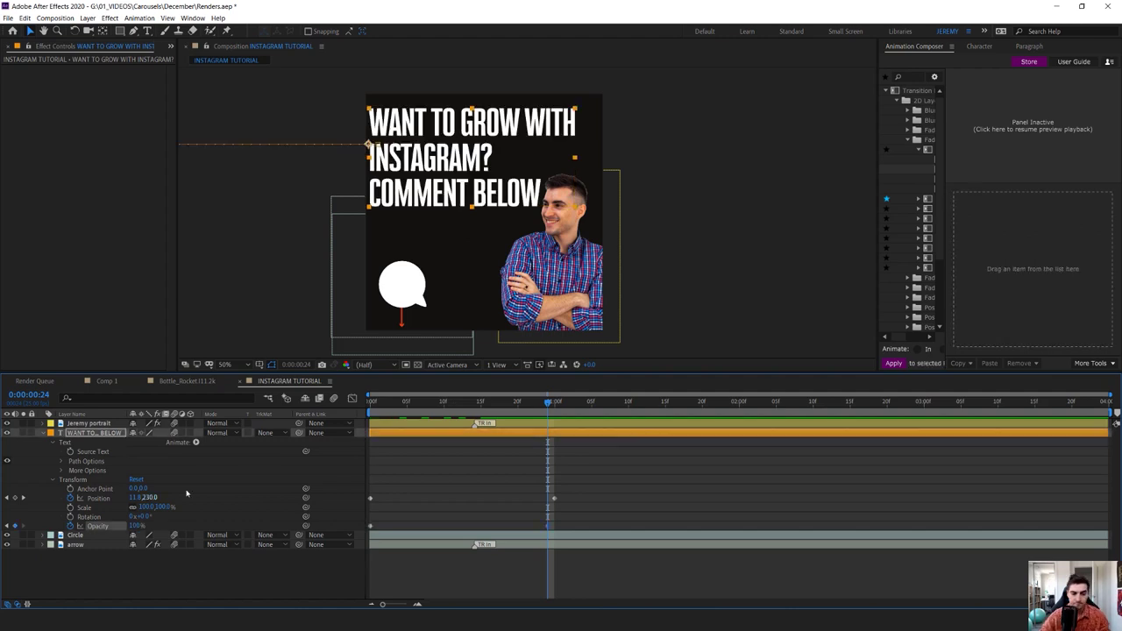
Step: Play and scrub the first second of the composition to review the headline sliding and fading in
key("space")
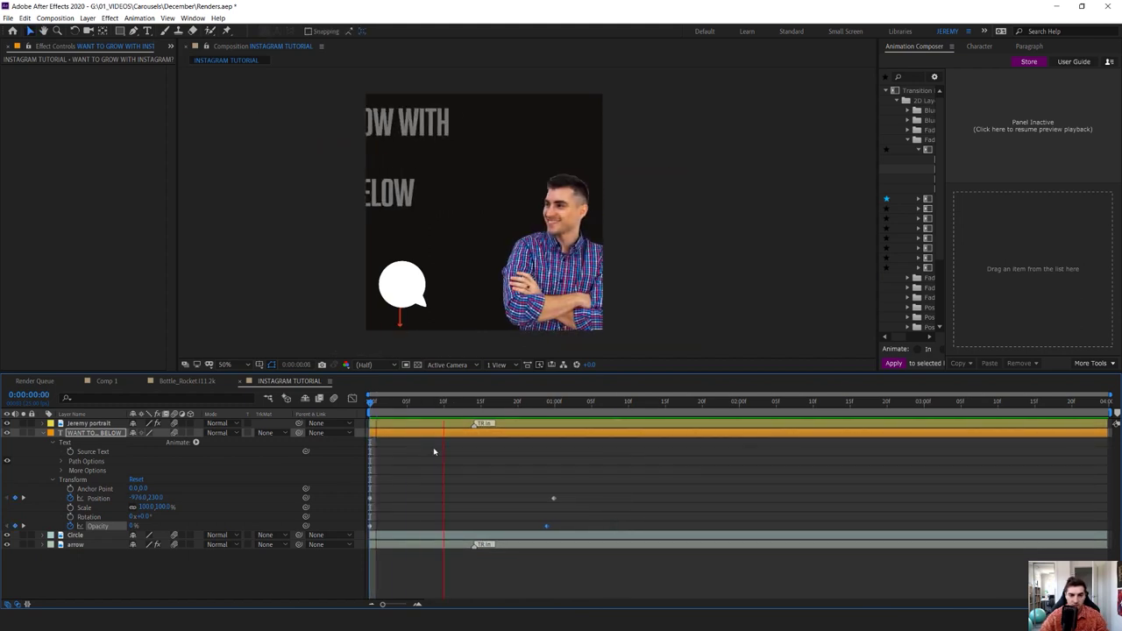
key("space")
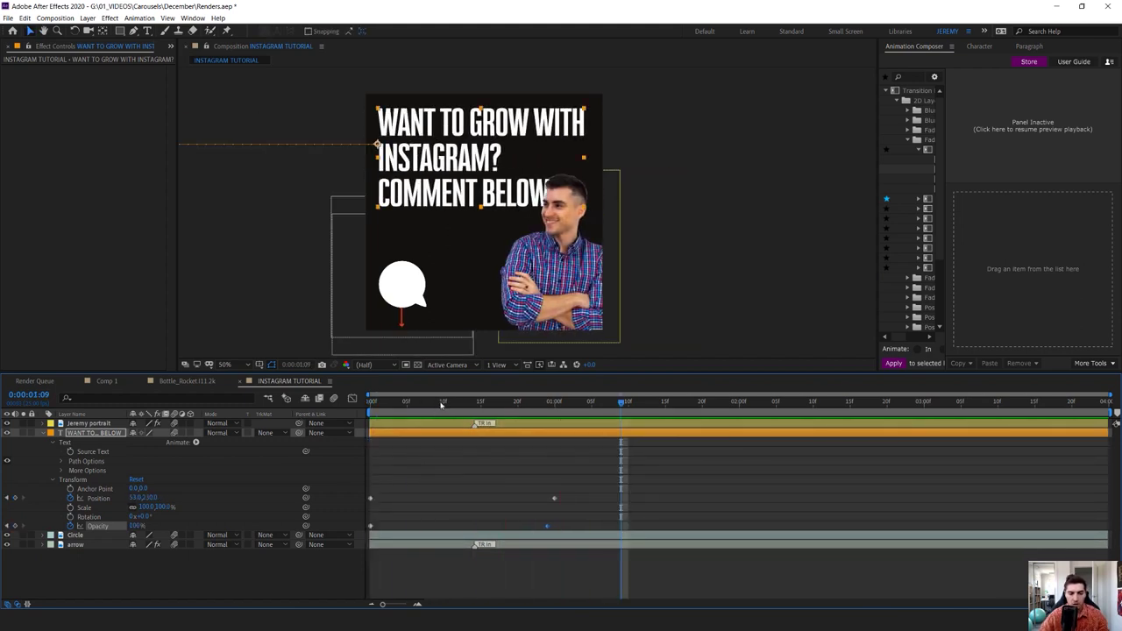
key("Home")
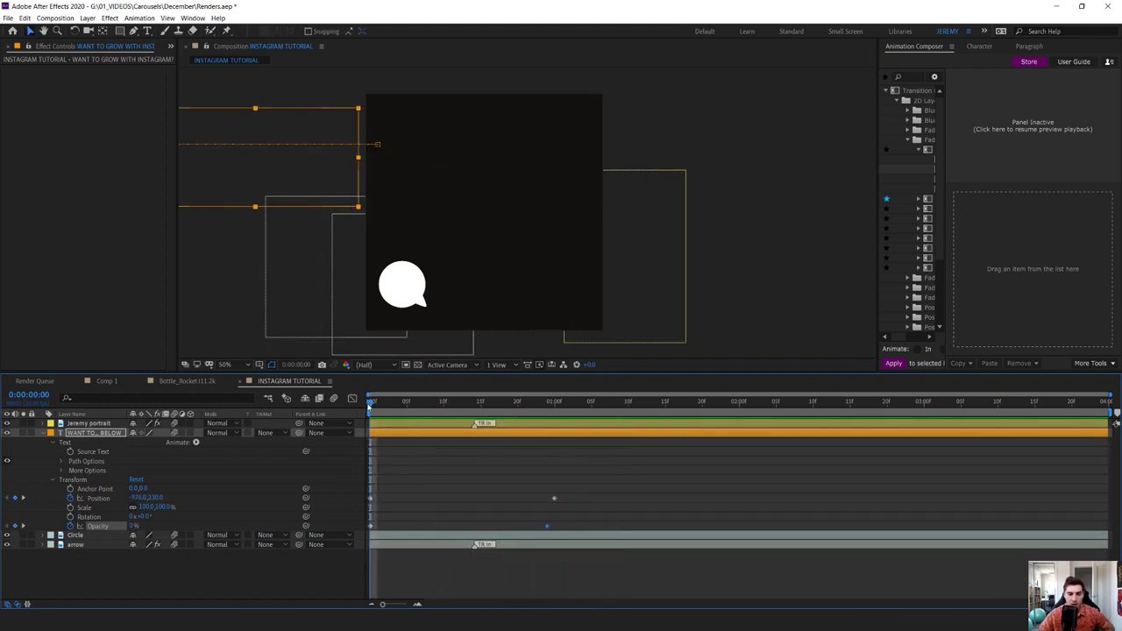
left_click_drag(368, 405, 471, 434)
left_click(447, 459)
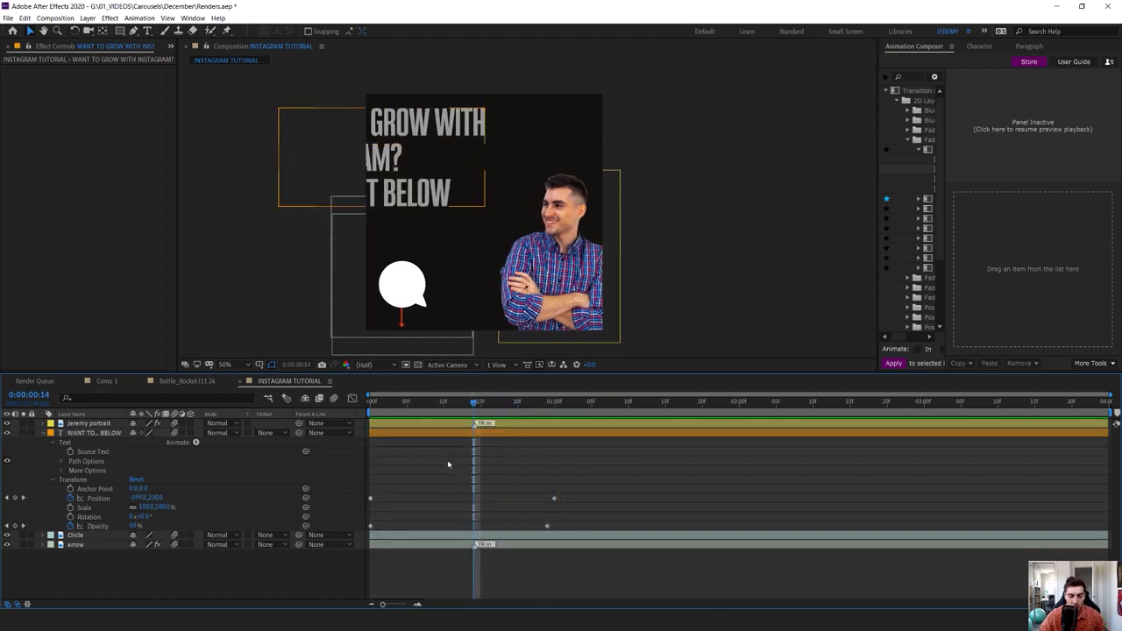
Step: Try Easy Ease In on the headline's Position and Opacity keyframes and preview the motion
left_click_drag(600, 468, 366, 530)
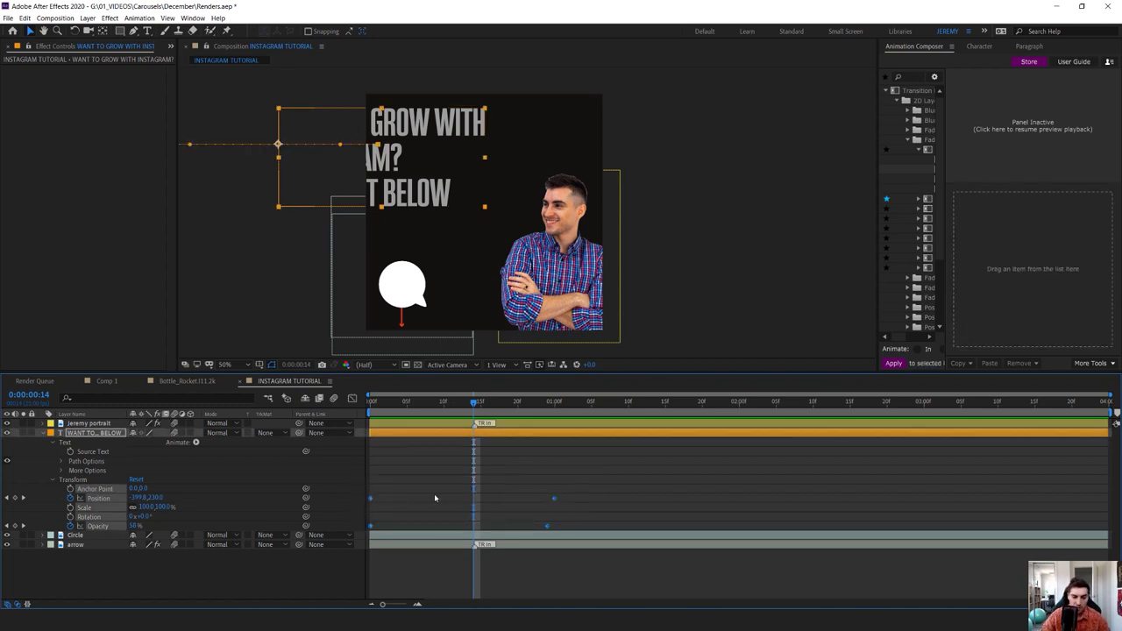
left_click(561, 495)
left_click_drag(610, 480, 371, 524)
right_click(371, 497)
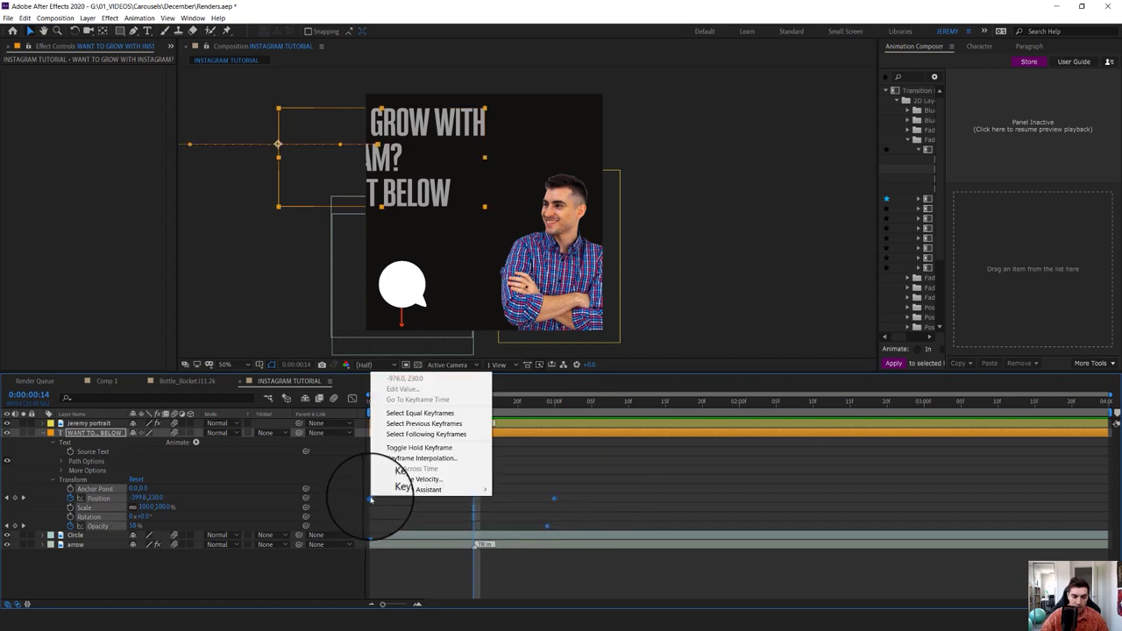
mouse_move(431, 491)
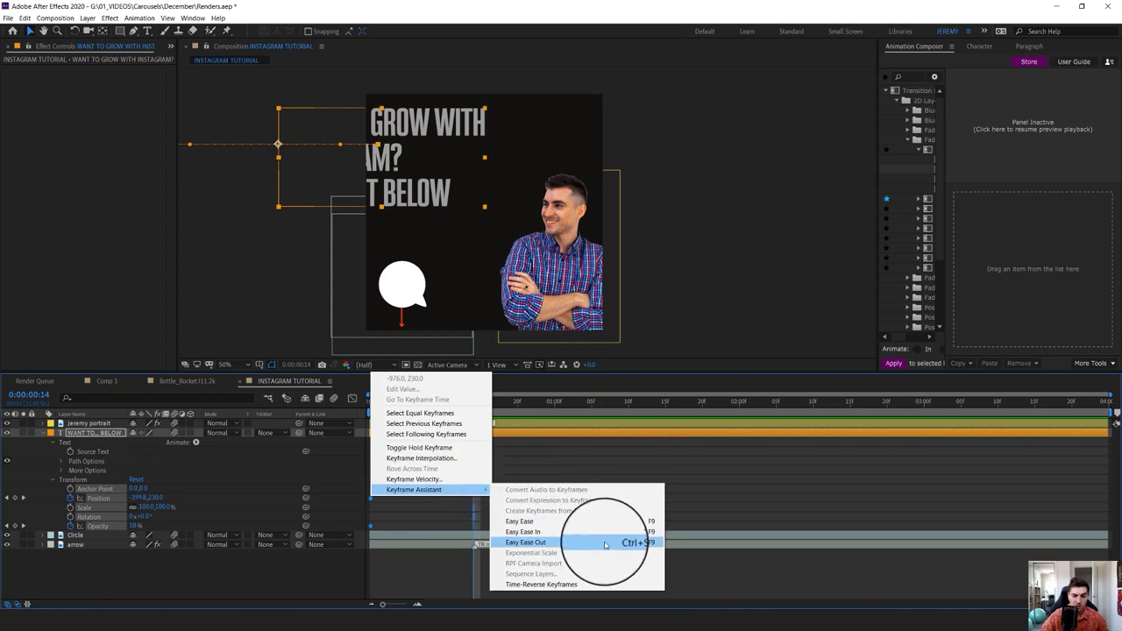
left_click(538, 533)
key("space")
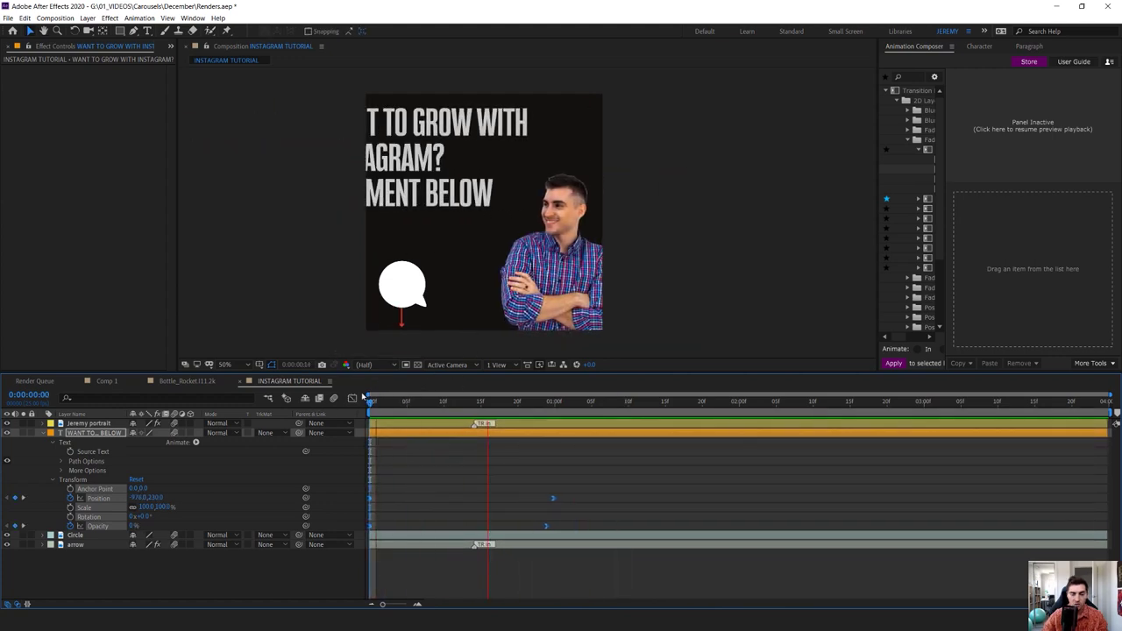
key("space")
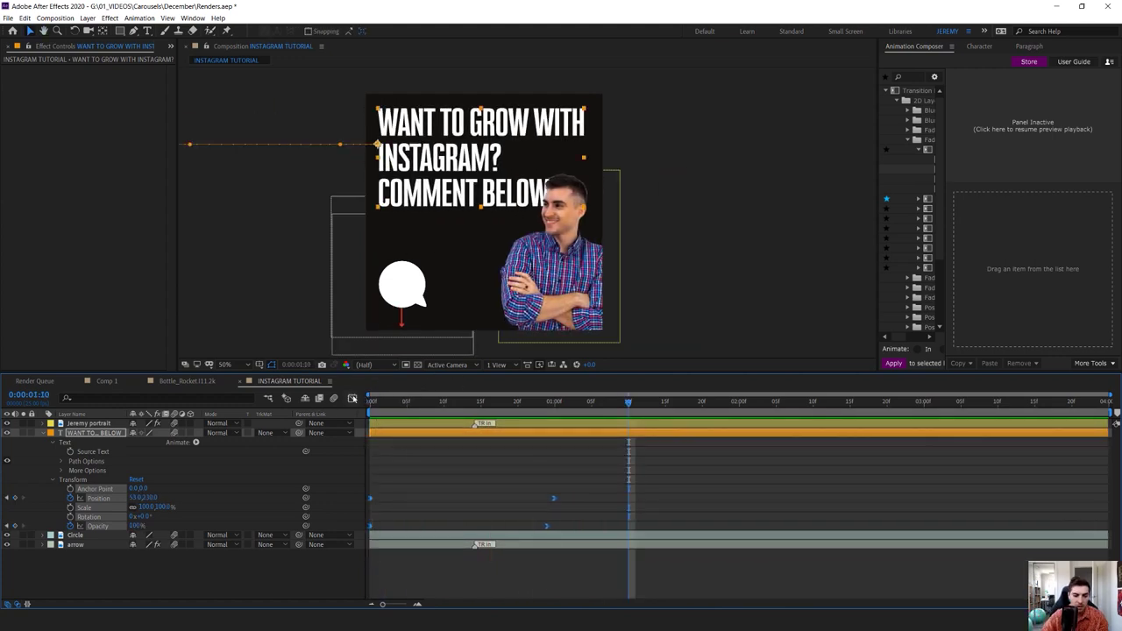
Step: Inspect the headline's eased curves in the Graph Editor, undo the easing, and compare them with the linear curves
left_click(352, 398)
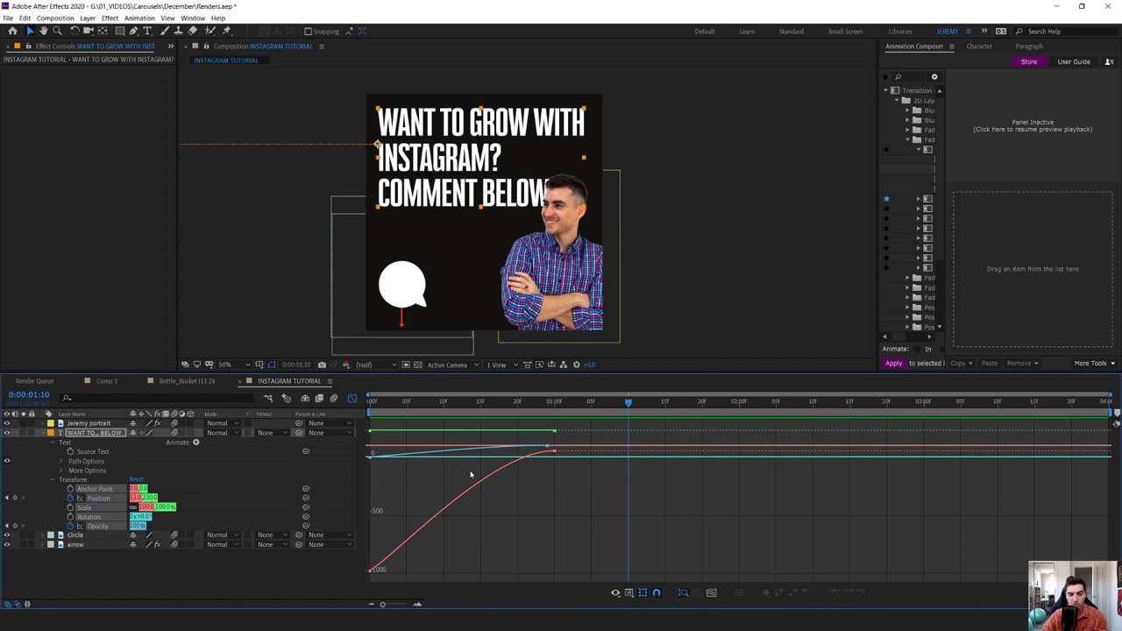
left_click(351, 398)
left_click(560, 479)
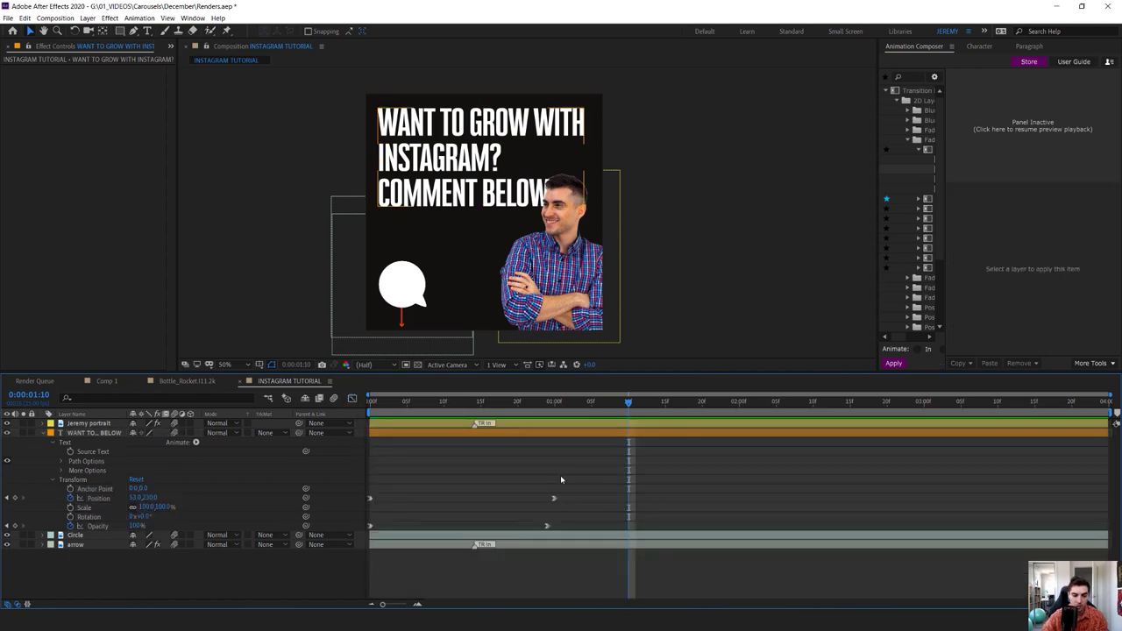
key("ctrl+z")
key("ctrl+z")
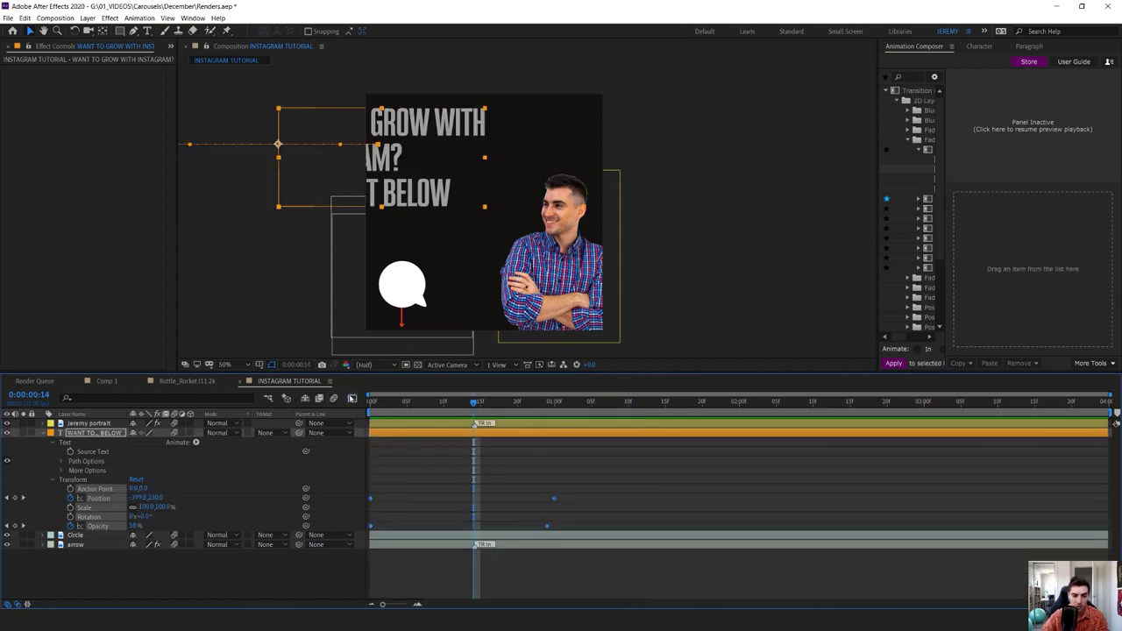
left_click(351, 398)
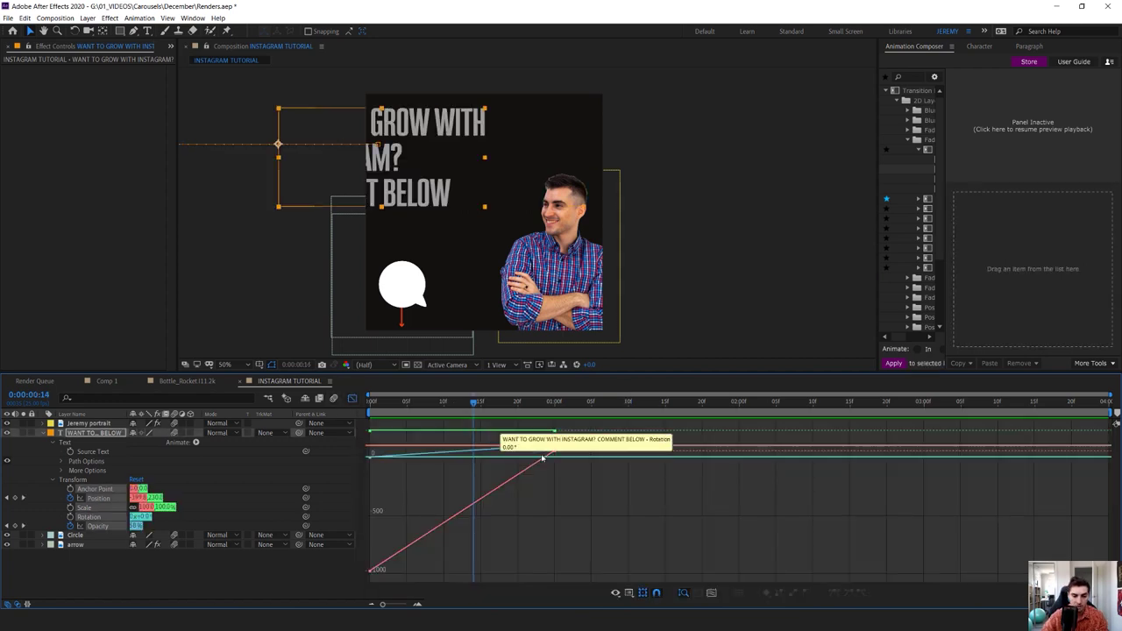
left_click(351, 398)
Step: Apply Easy Ease In to the headline's Position and Opacity keyframes, review the curves and motion, and collapse the layer
left_click_drag(570, 478, 370, 529)
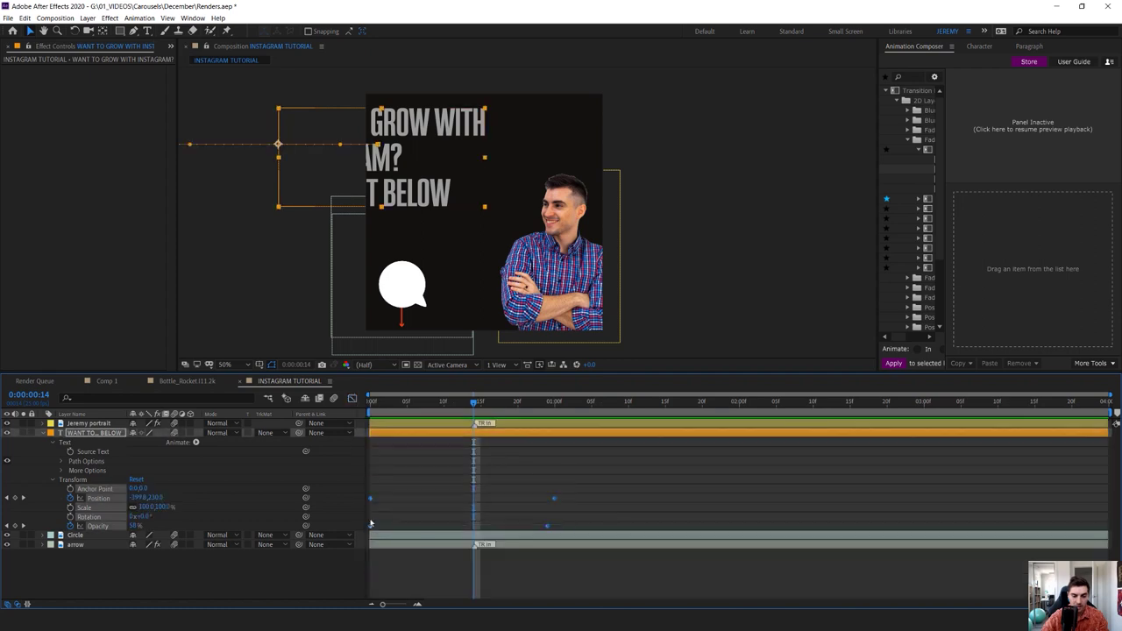
right_click(371, 500)
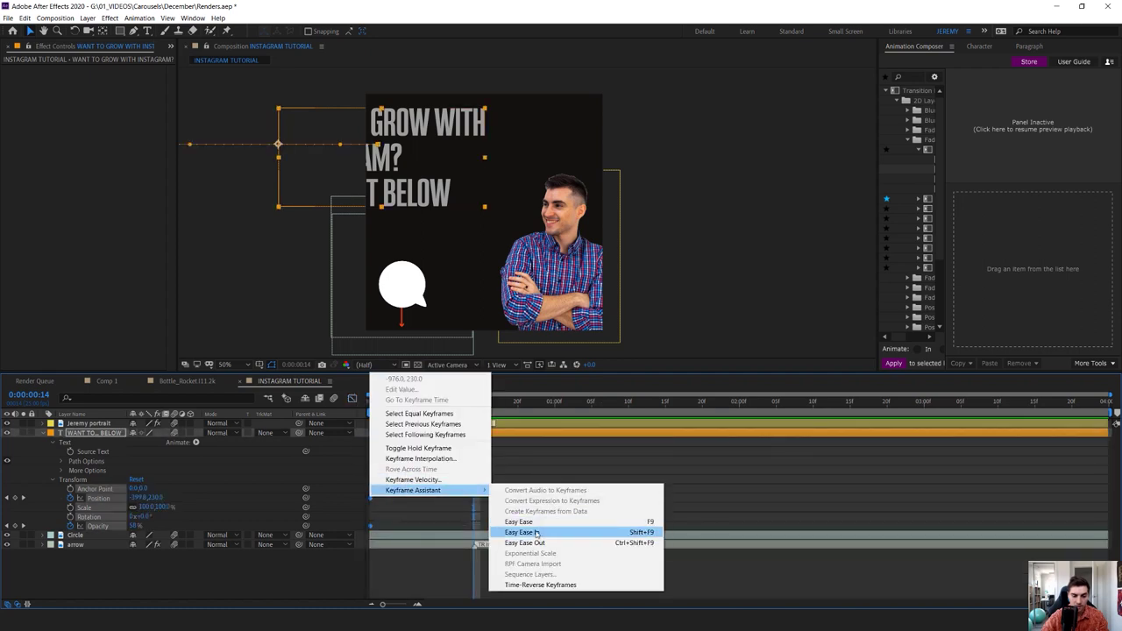
left_click(515, 531)
left_click(351, 398)
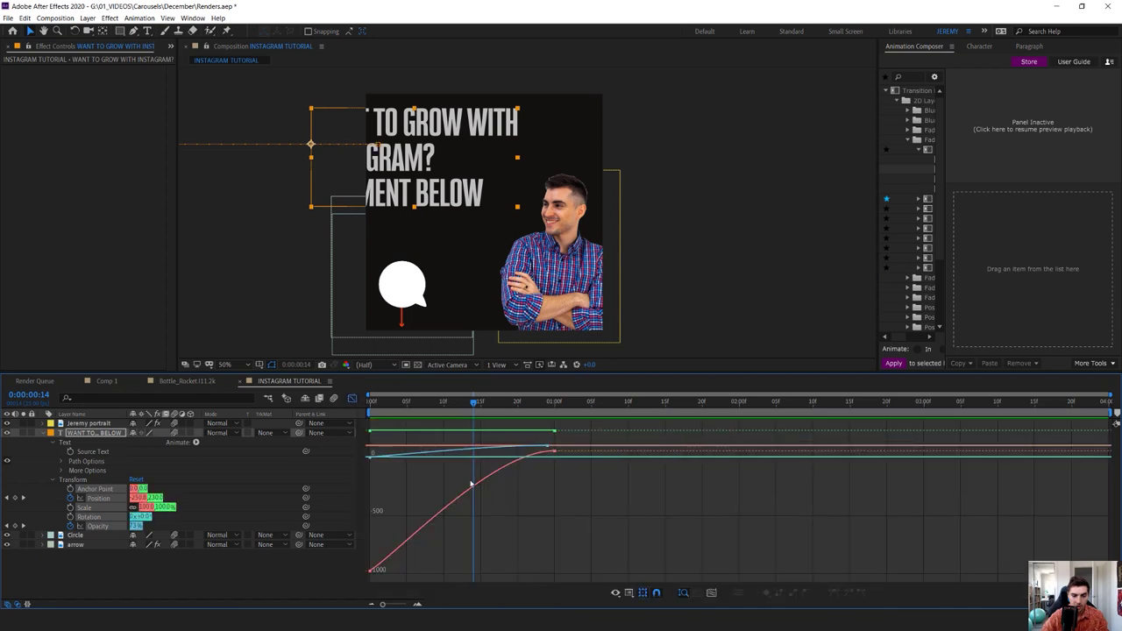
key("space")
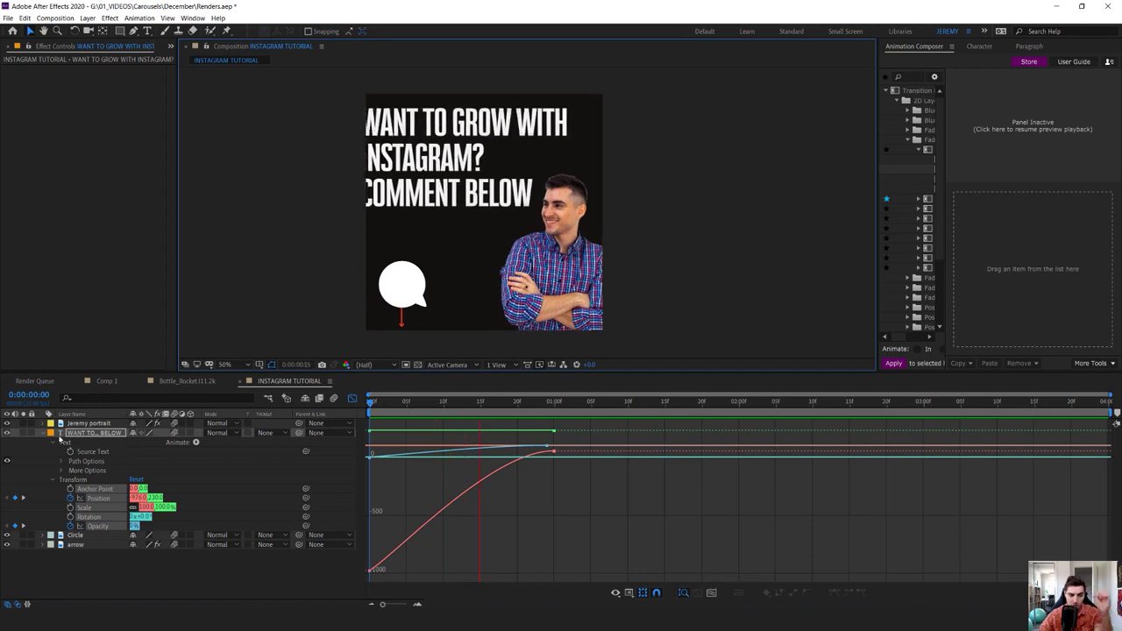
key("space")
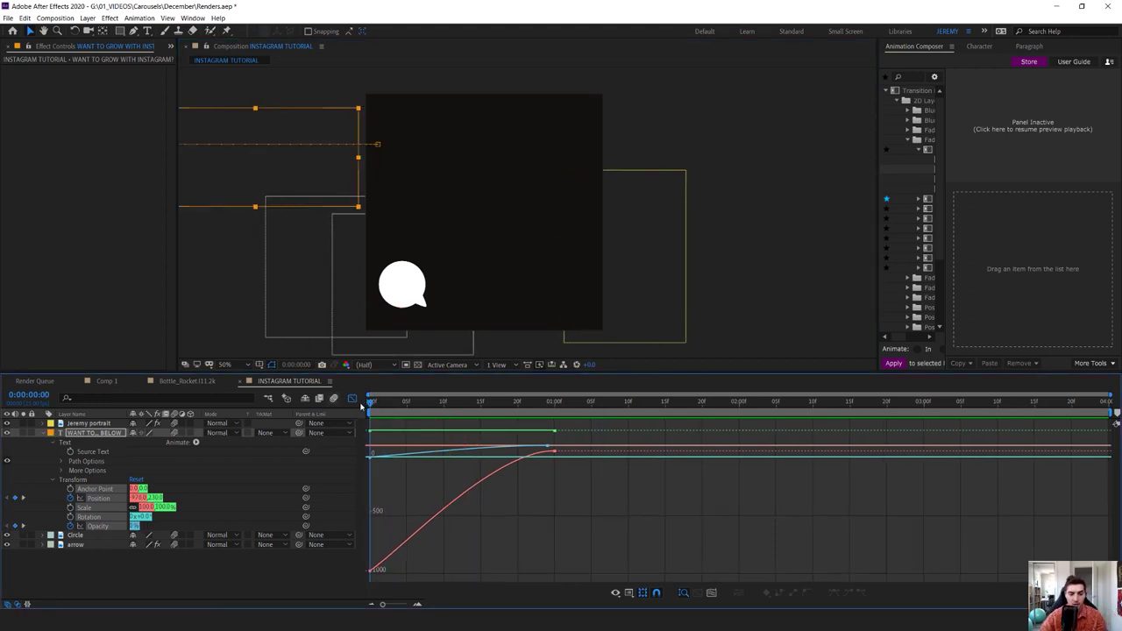
key("shift+F3")
left_click(42, 433)
Step: Keyframe the Circle layer's Position with X at -320 on the first frame and about 164 on 0:00:01:00
left_click(408, 312)
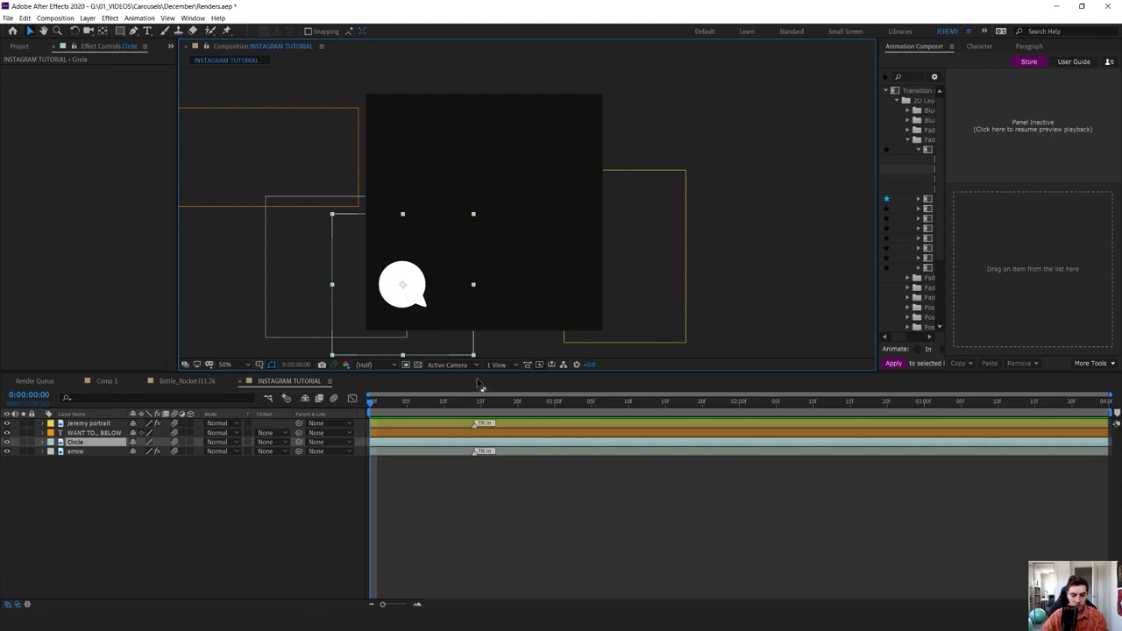
key("p")
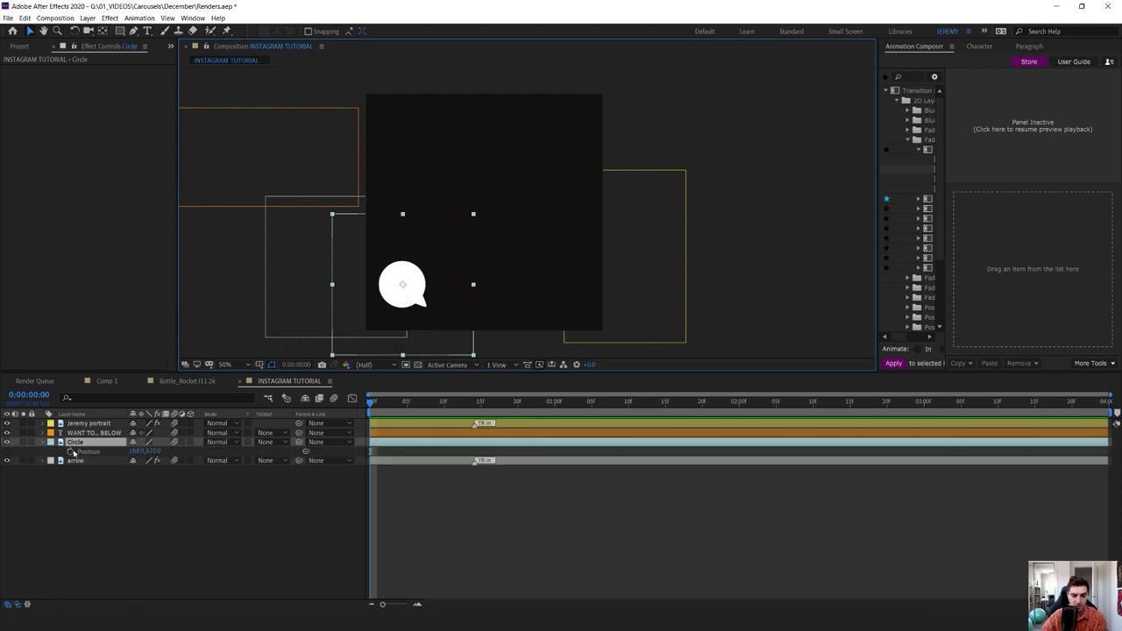
left_click(70, 451)
left_click_drag(410, 297, 302, 302)
left_click_drag(372, 403, 554, 405)
left_click_drag(137, 451, 427, 470)
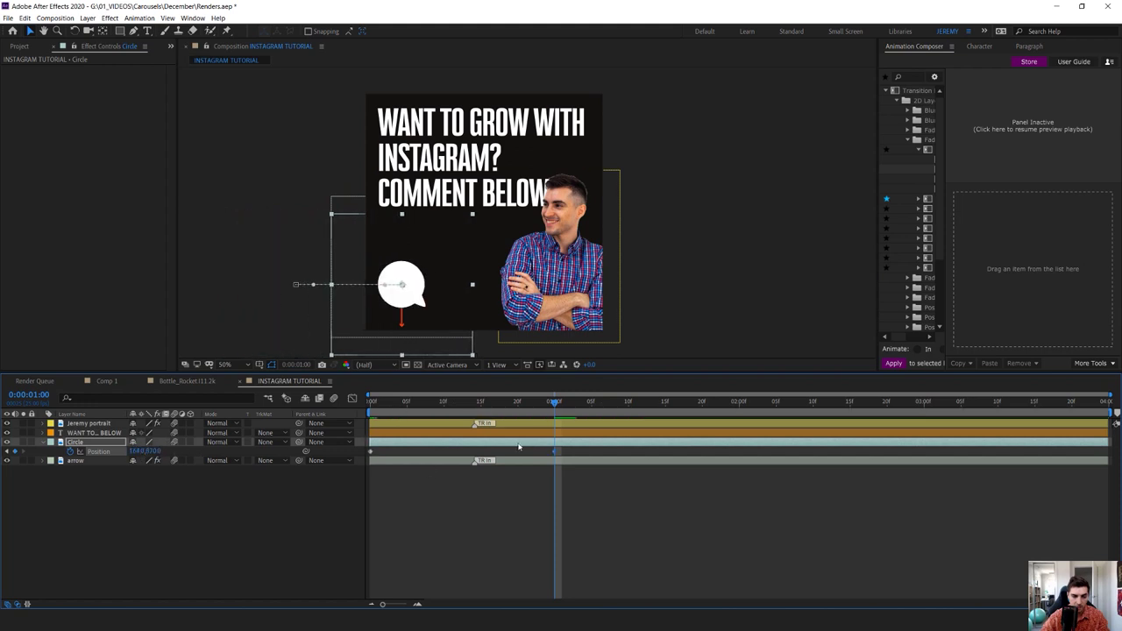
Step: Apply Easy Ease In to the Circle layer's Position keyframes
right_click(370, 450)
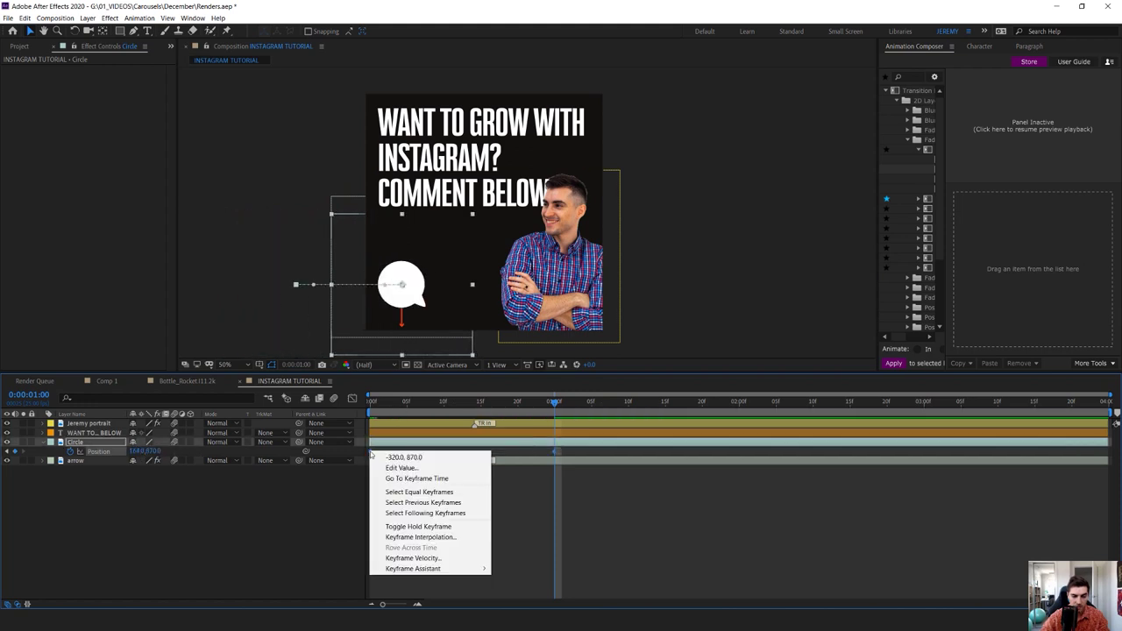
mouse_move(438, 568)
left_click(556, 518)
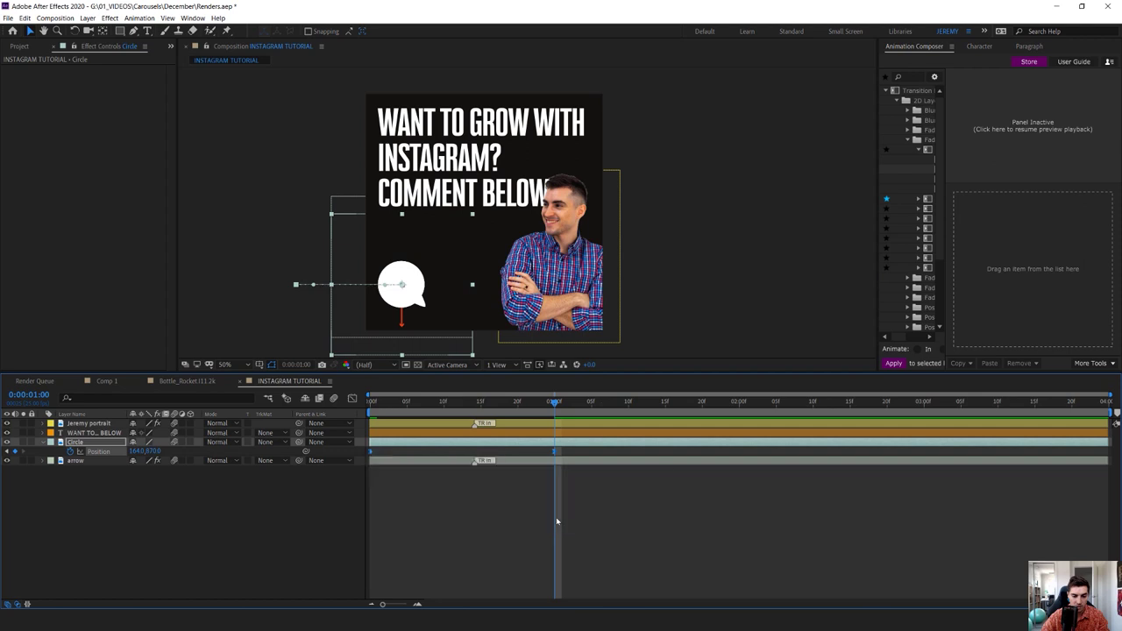
Step: Play and scrub the opening of the composition to review all the layer entrances together, and deselect everything
key("space")
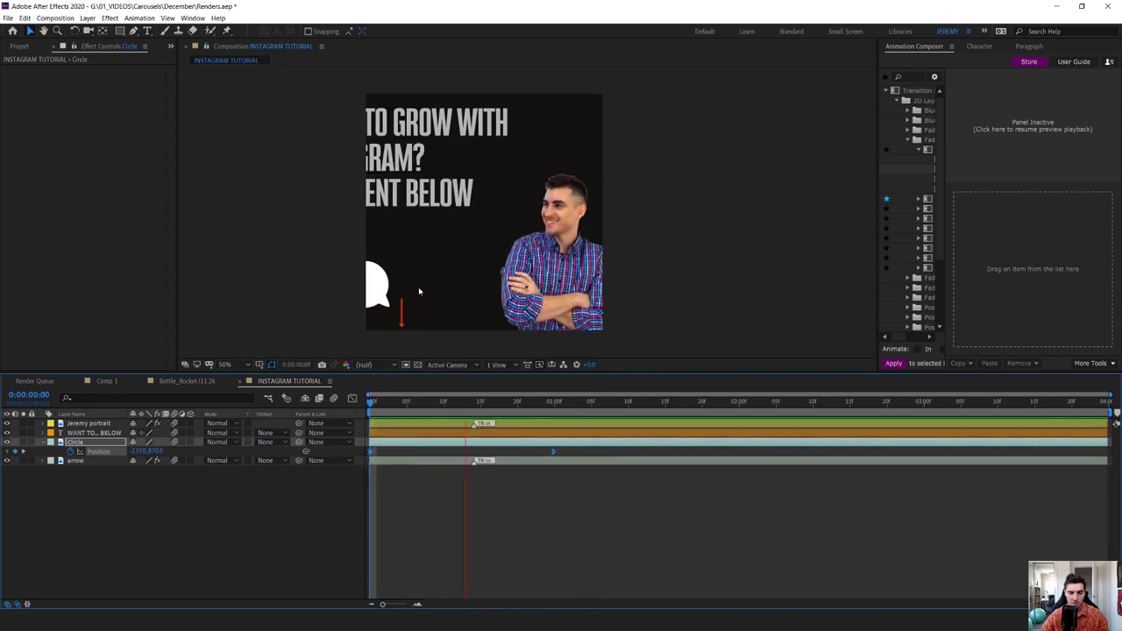
key("space")
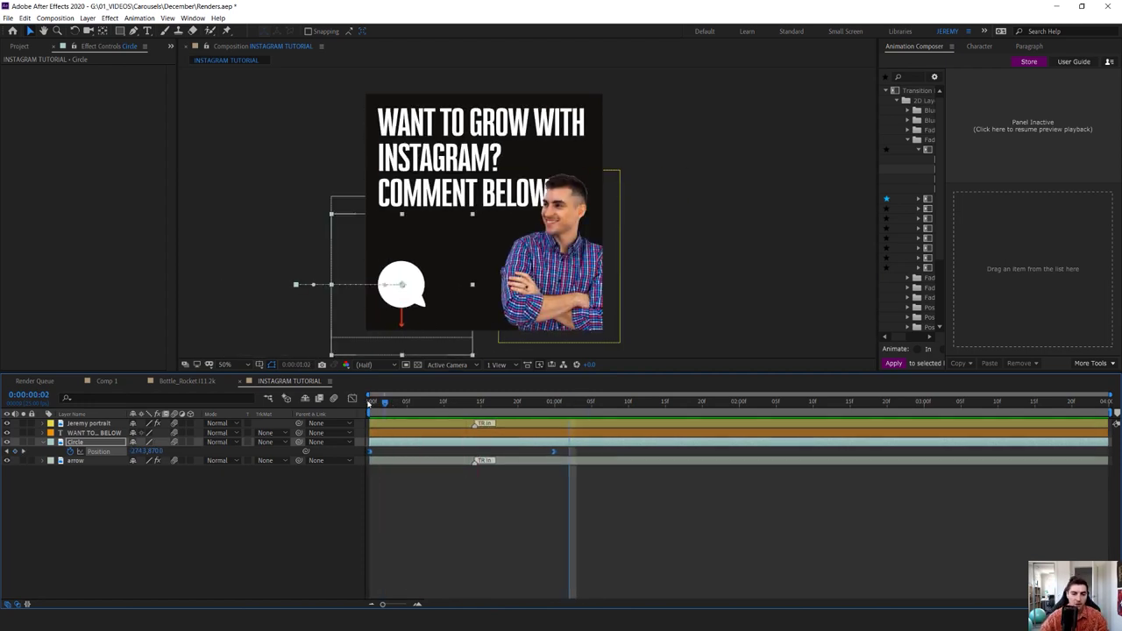
key("space")
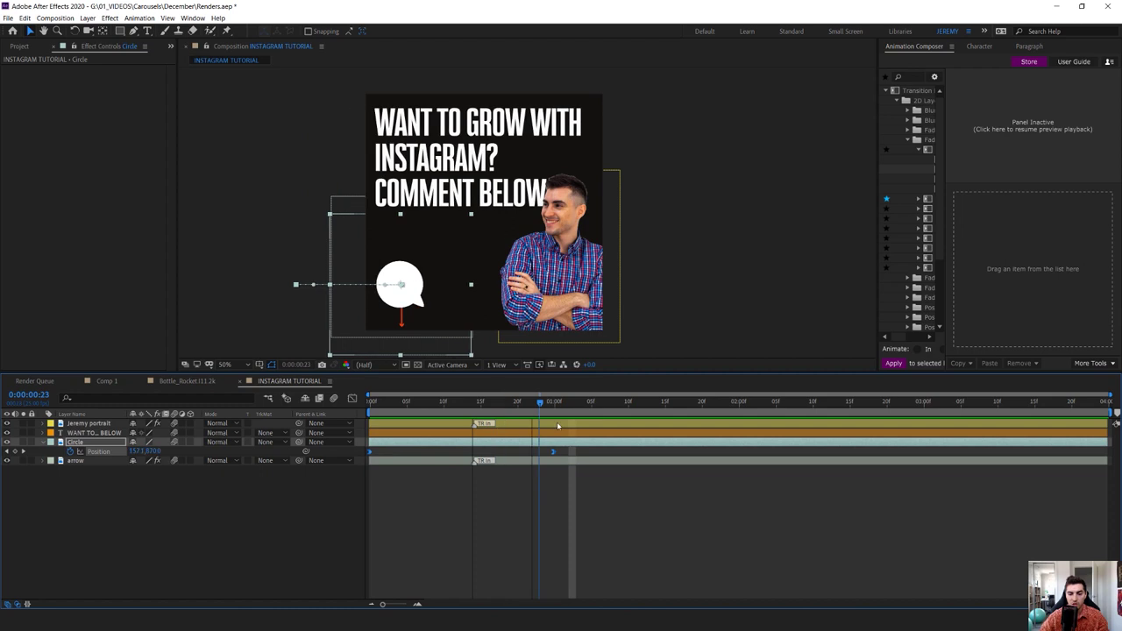
left_click_drag(669, 429, 583, 433)
left_click(224, 98)
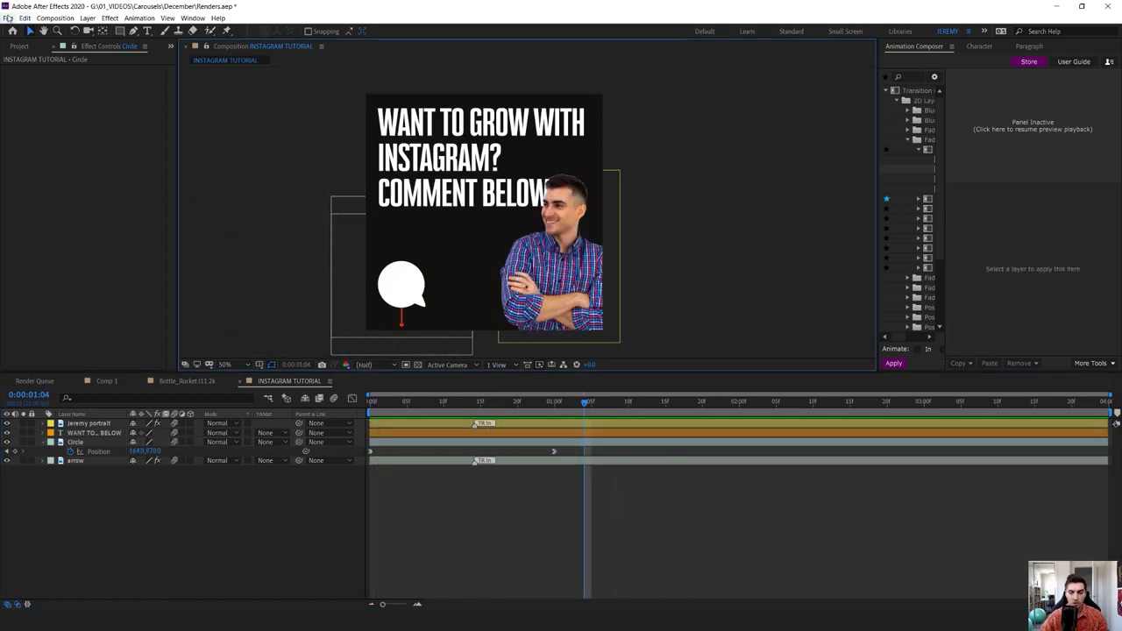
Step: Send the INSTAGRAM TUTORIAL composition to the Adobe Media Encoder queue
left_click(9, 17)
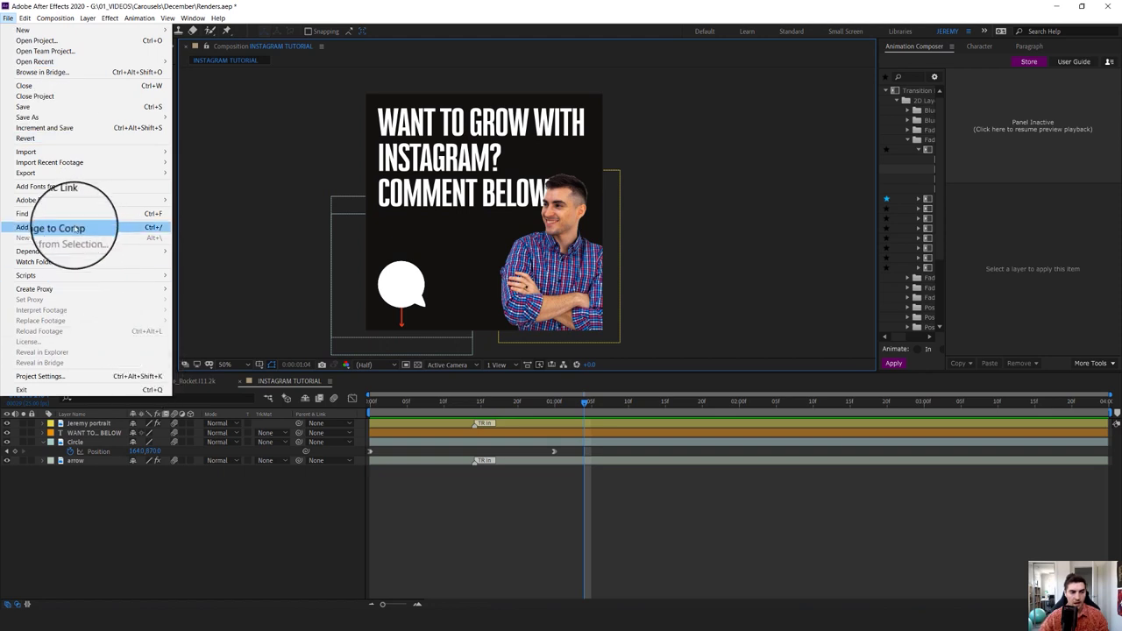
mouse_move(158, 173)
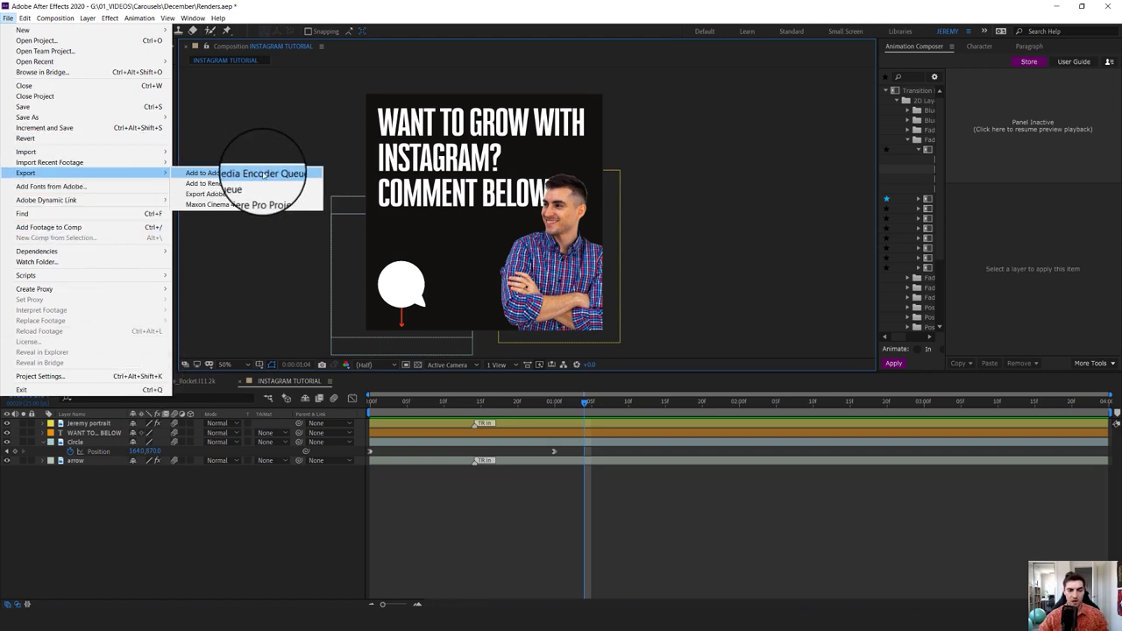
left_click(263, 174)
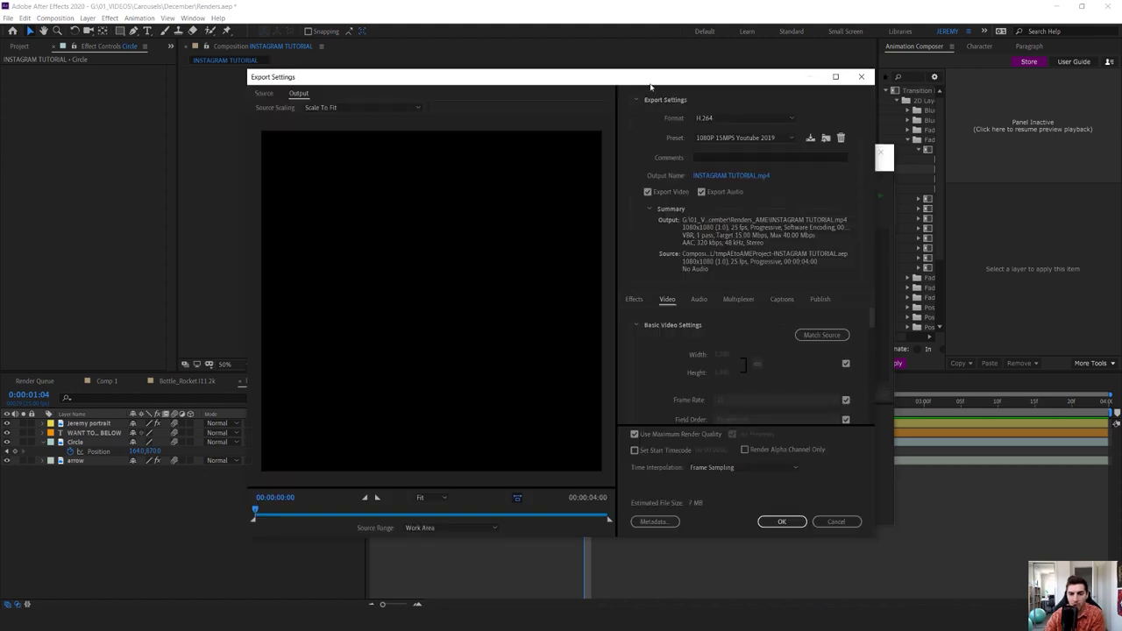
Step: Choose the 1080P 15MPS Youtube 2019 preset for the H.264 export, review the video settings and output preview, and accept the export settings
left_click(787, 147)
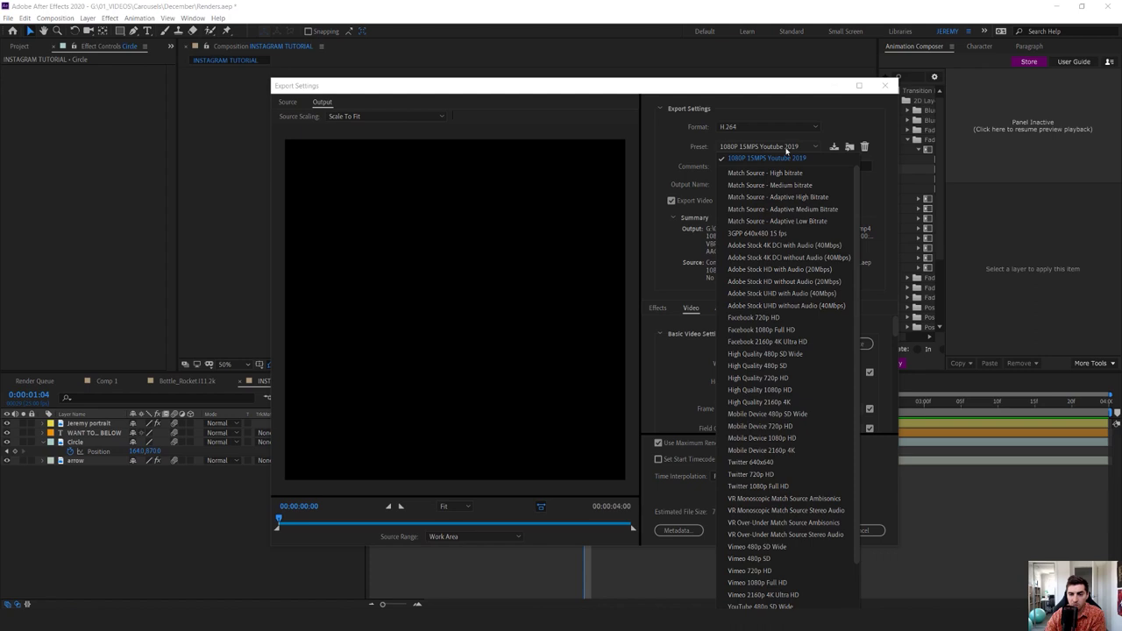
left_click(776, 159)
scroll(803, 333, "down", 5)
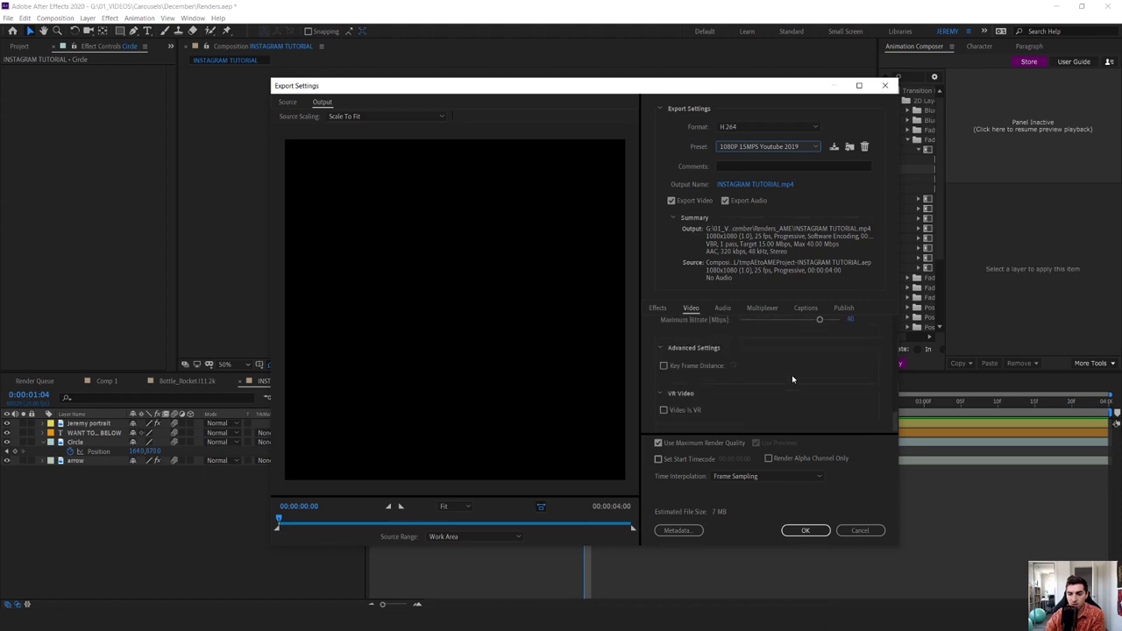
left_click_drag(893, 406, 894, 400)
left_click_drag(890, 367, 883, 323)
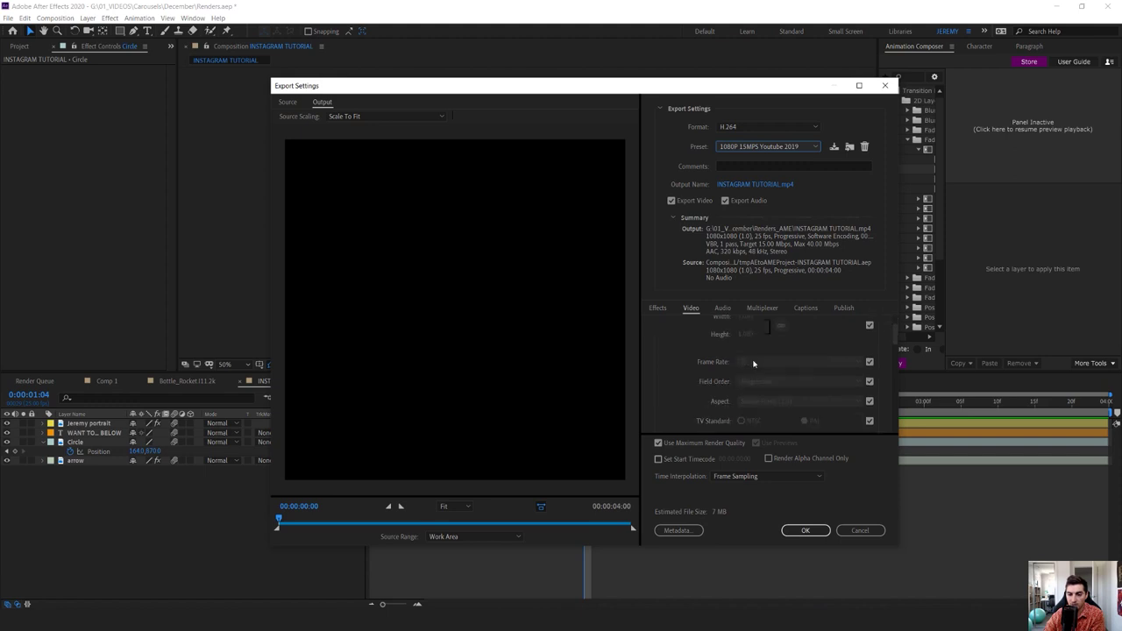
left_click_drag(277, 521, 344, 509)
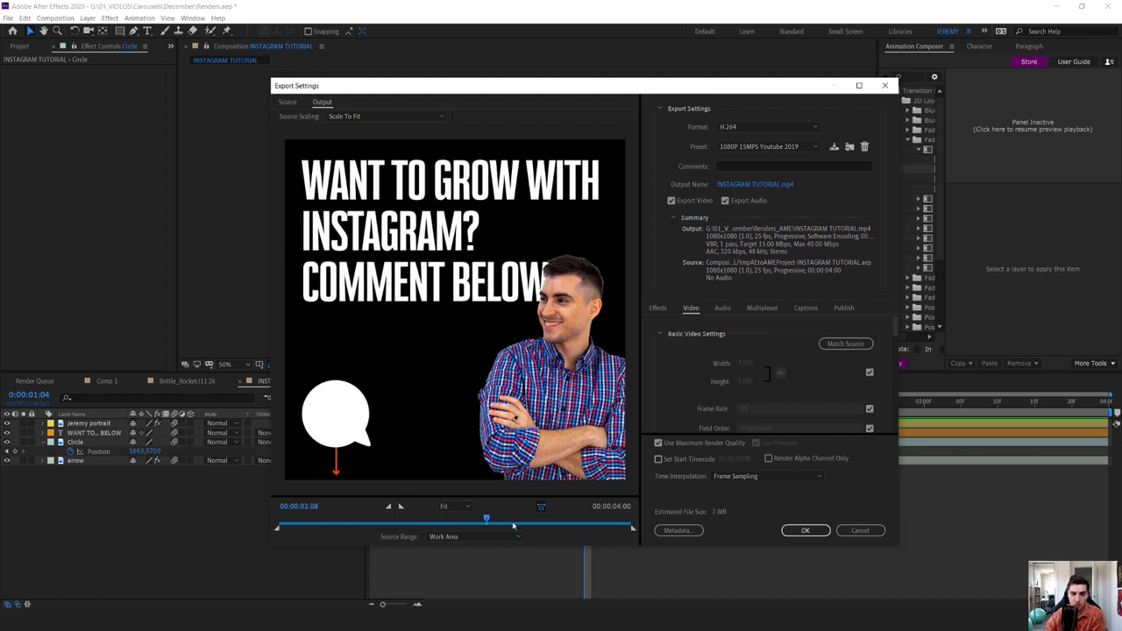
left_click(299, 523)
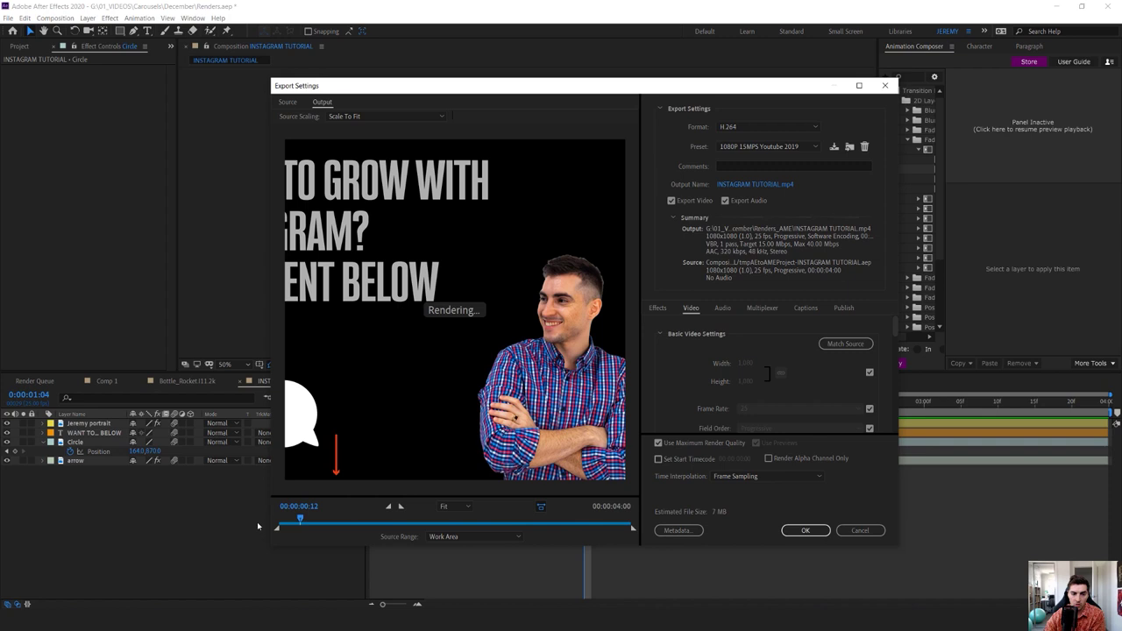
left_click(805, 530)
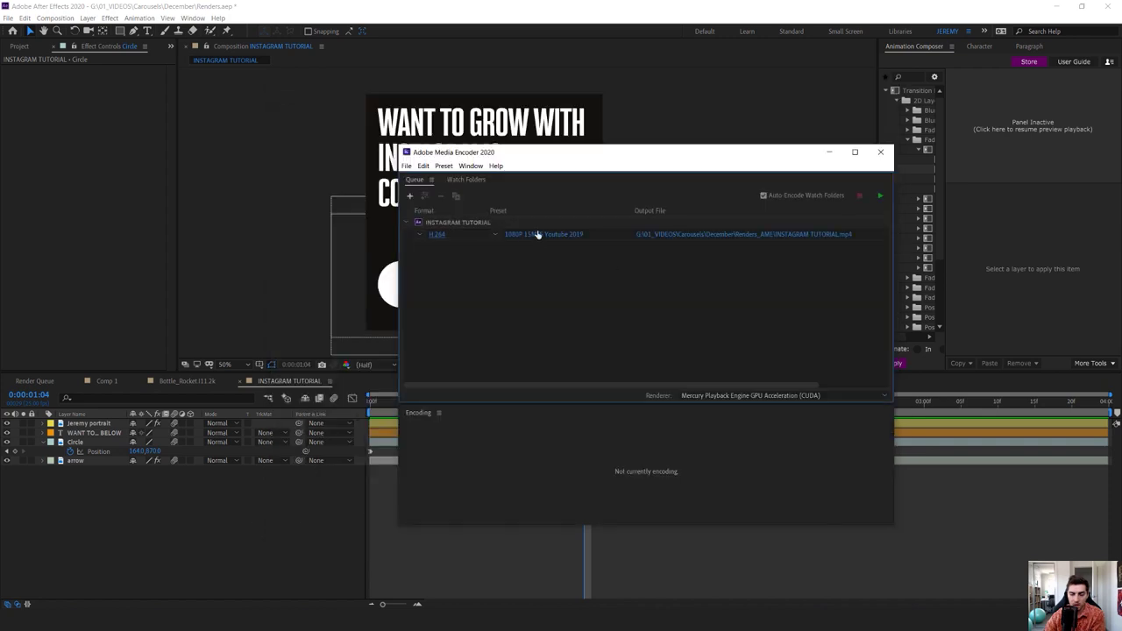
Step: Set the queued INSTAGRAM TUTORIAL video to save to the Desktop as an MP4 and start encoding
left_click_drag(662, 155, 597, 159)
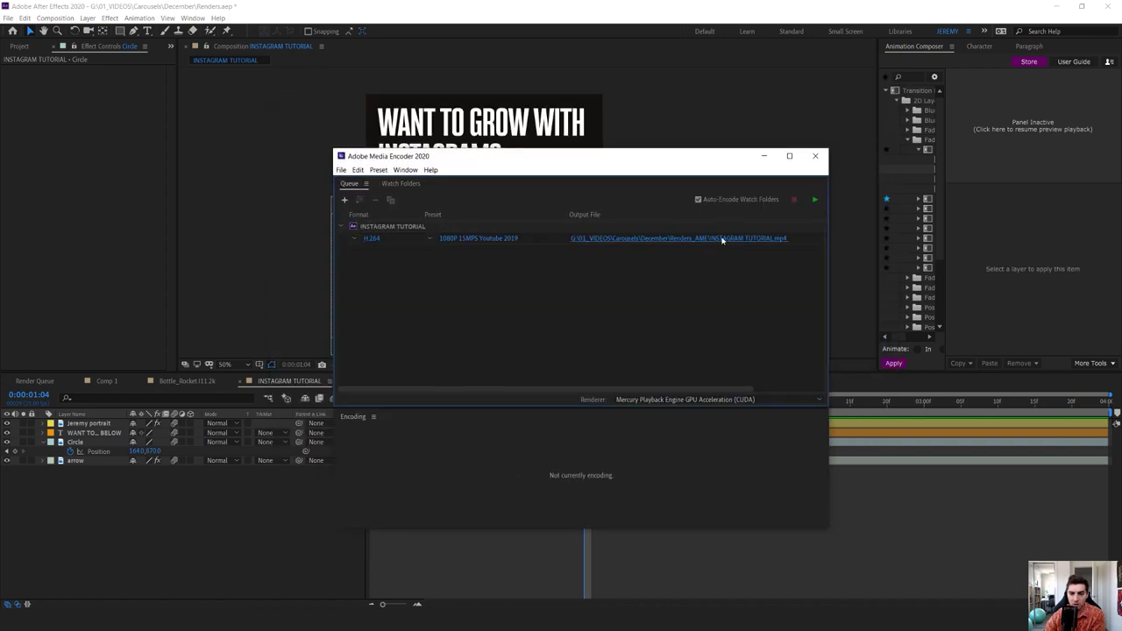
left_click(666, 243)
scroll(432, 289, "up", 4)
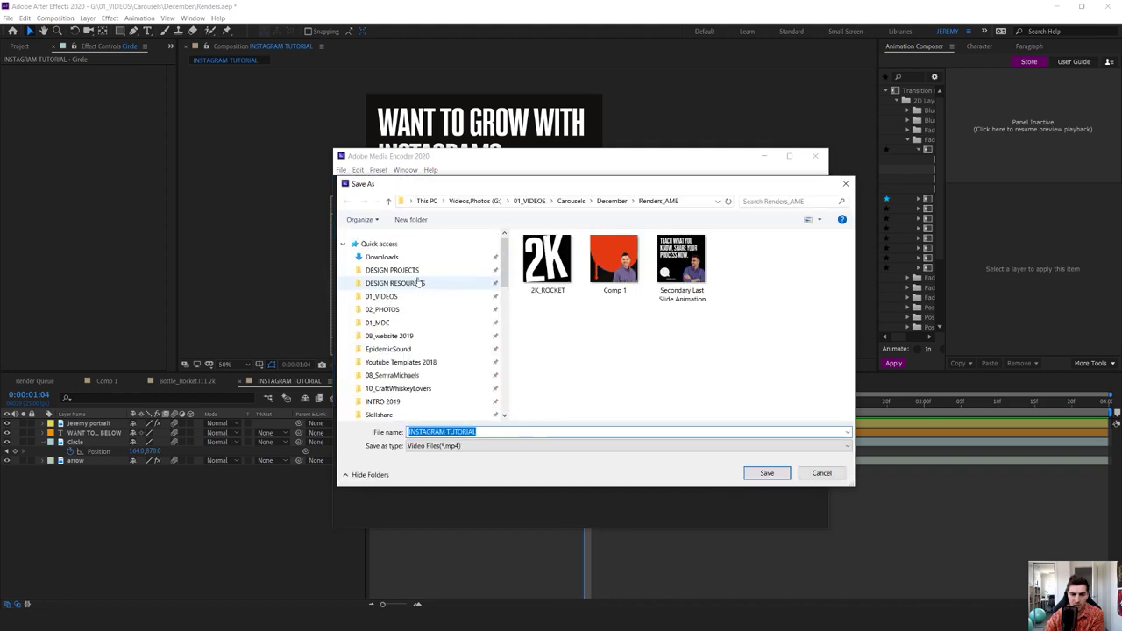
scroll(401, 313, "down", 7)
scroll(415, 315, "down", 4)
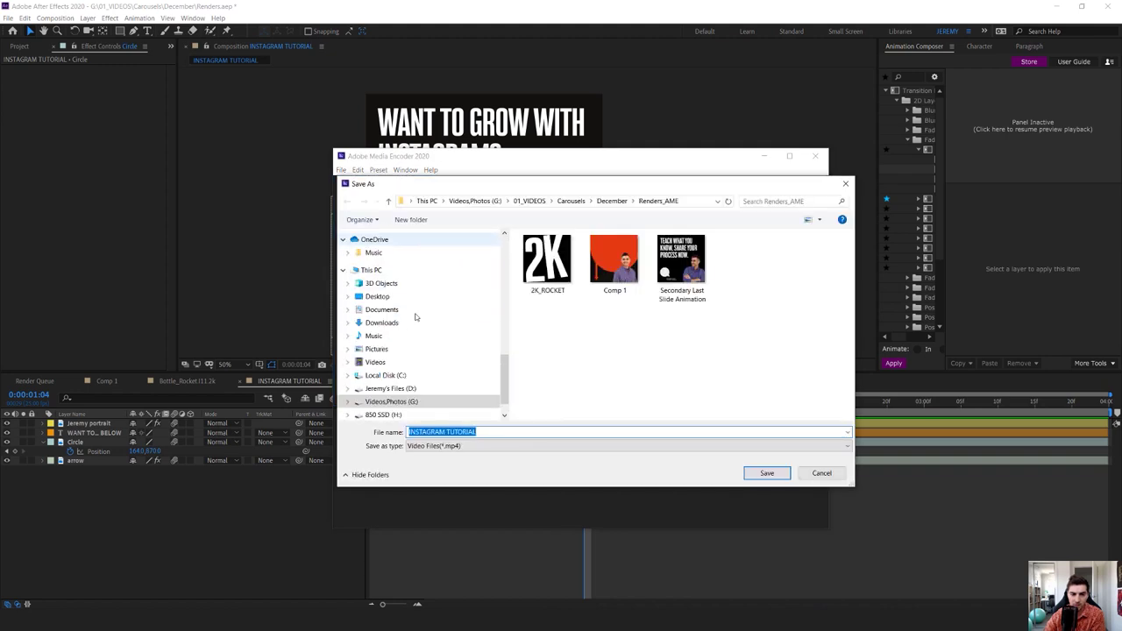
left_click(383, 296)
left_click(766, 473)
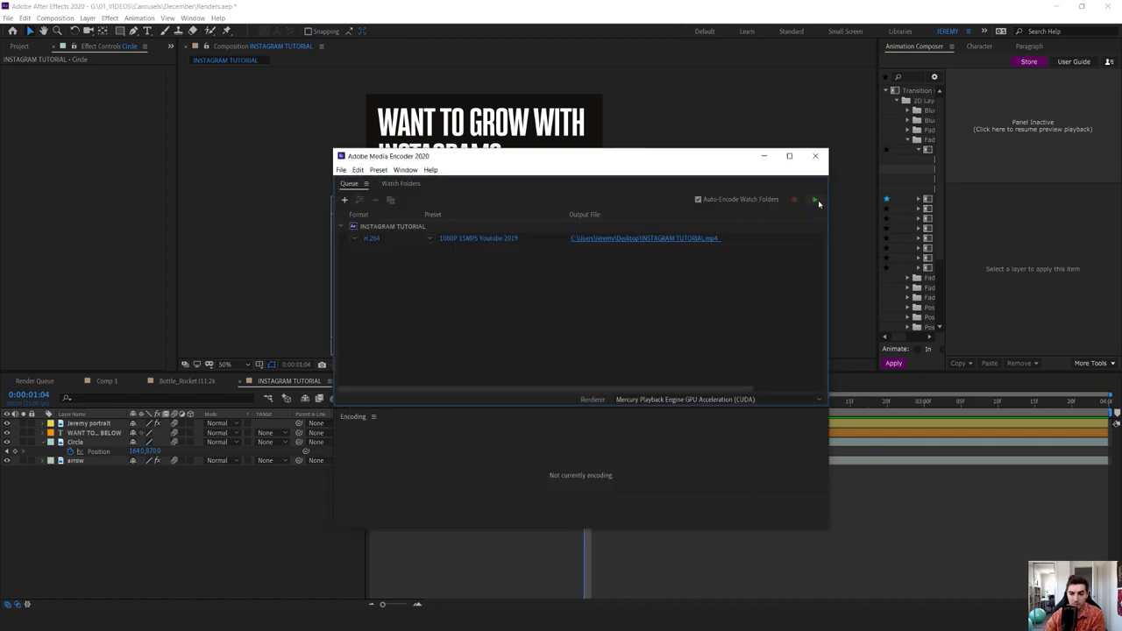
left_click(815, 200)
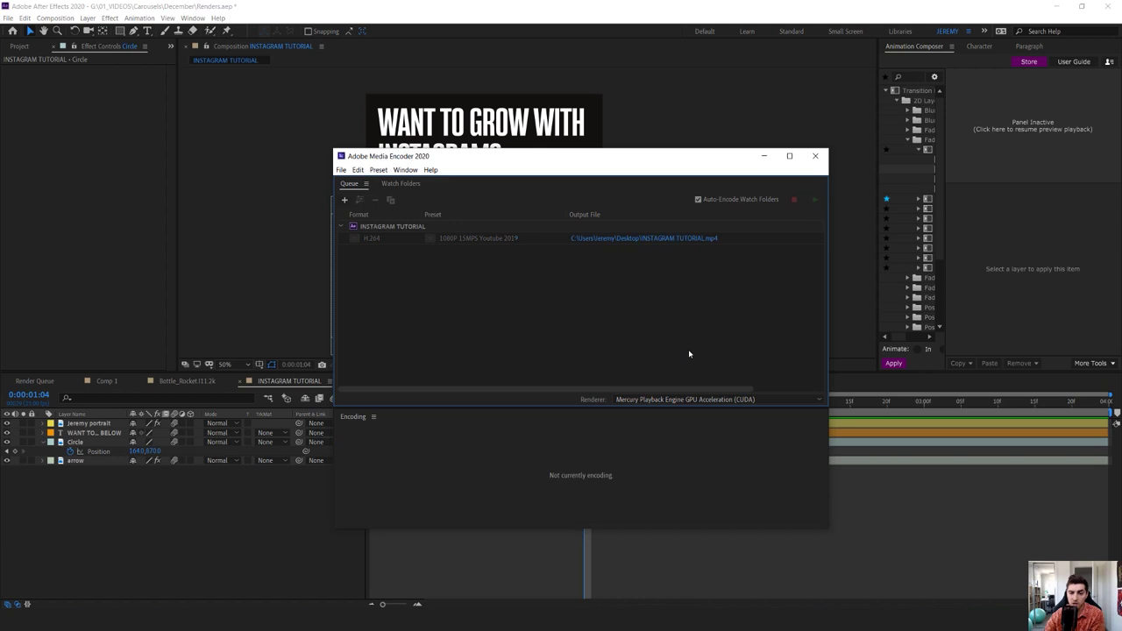
Step: Minimise Media Encoder and After Effects, and play the exported INSTAGRAM TUTORIAL video from the desktop in the video player
left_click(768, 157)
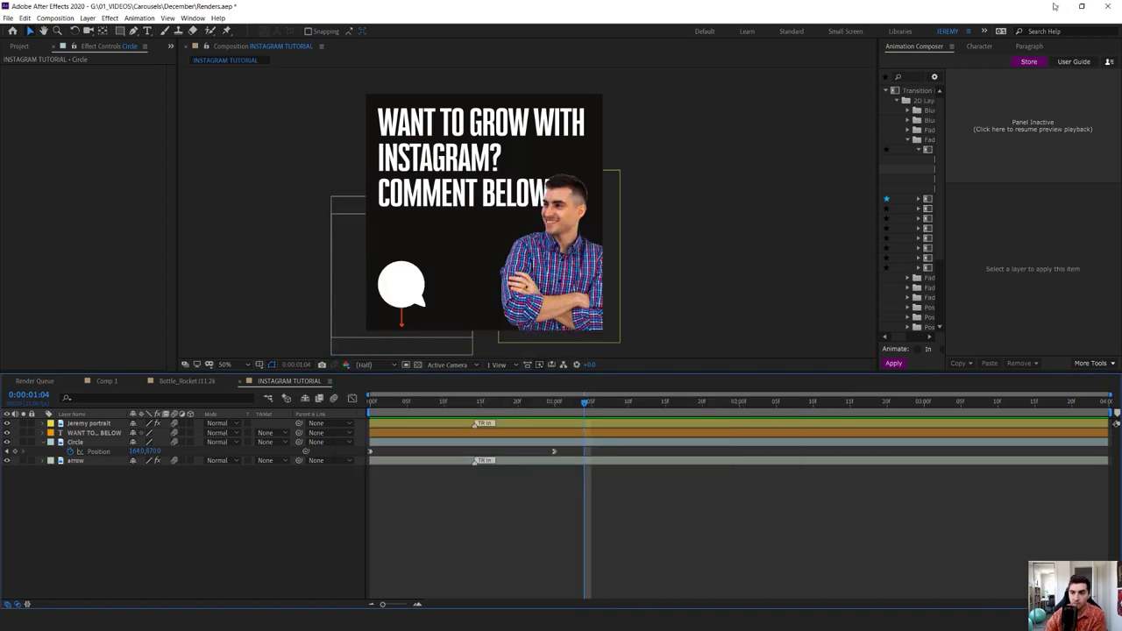
left_click(1055, 6)
left_click(1071, 7)
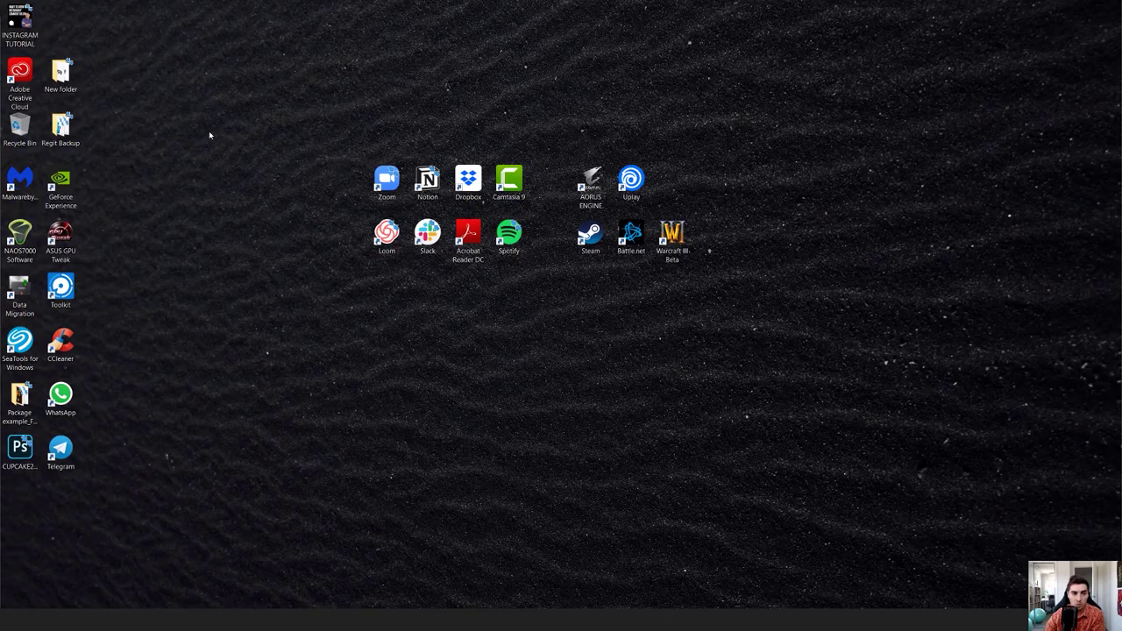
double_click(19, 18)
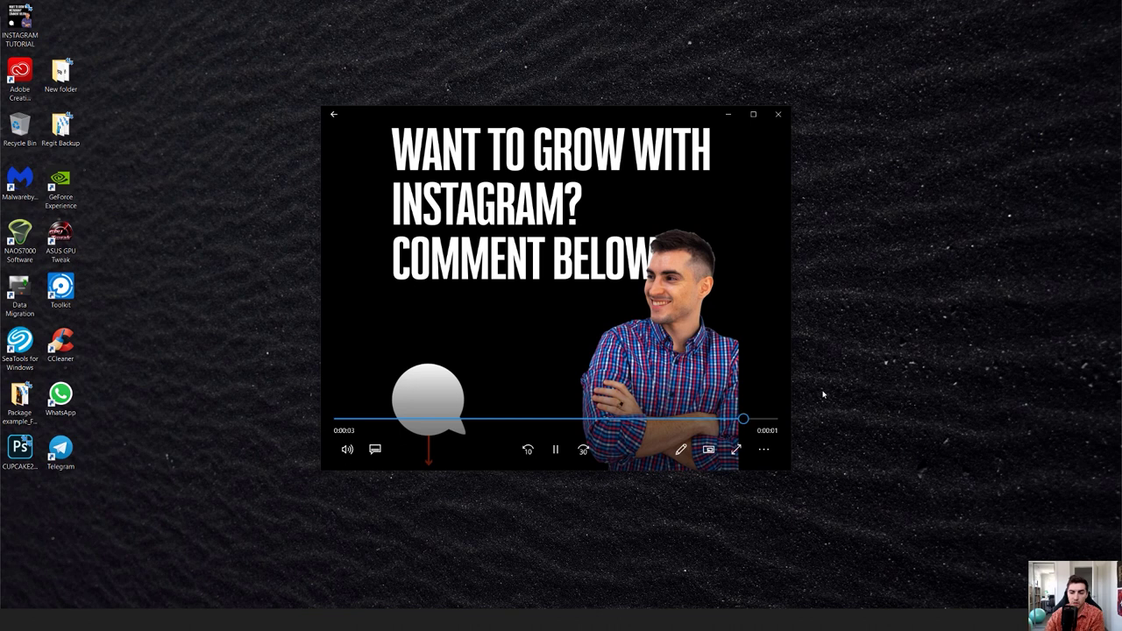
left_click(555, 448)
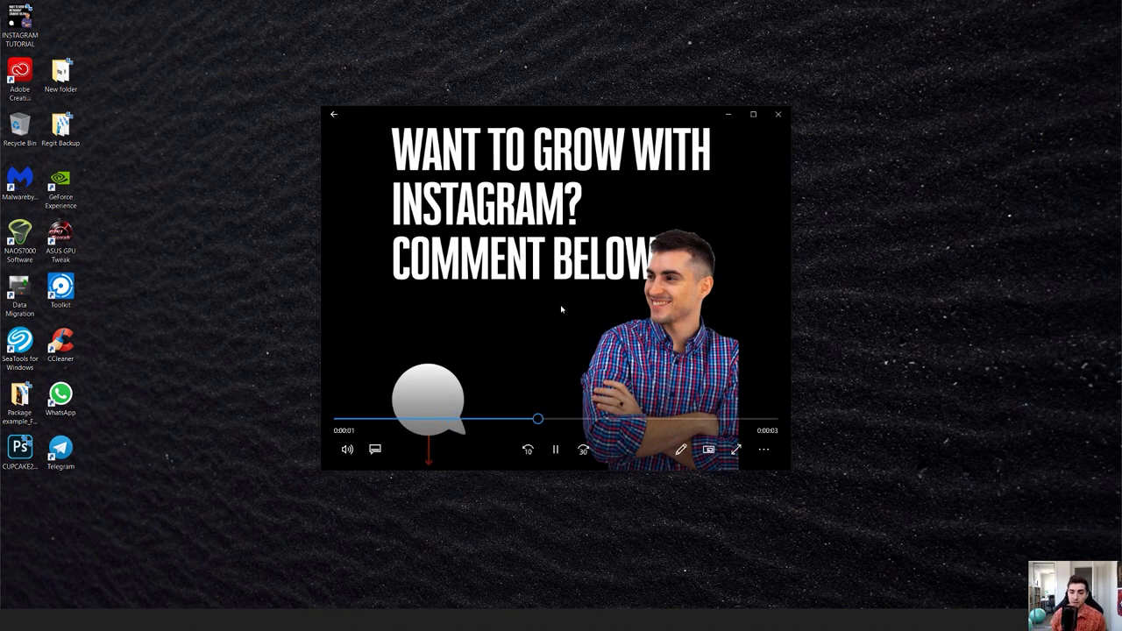